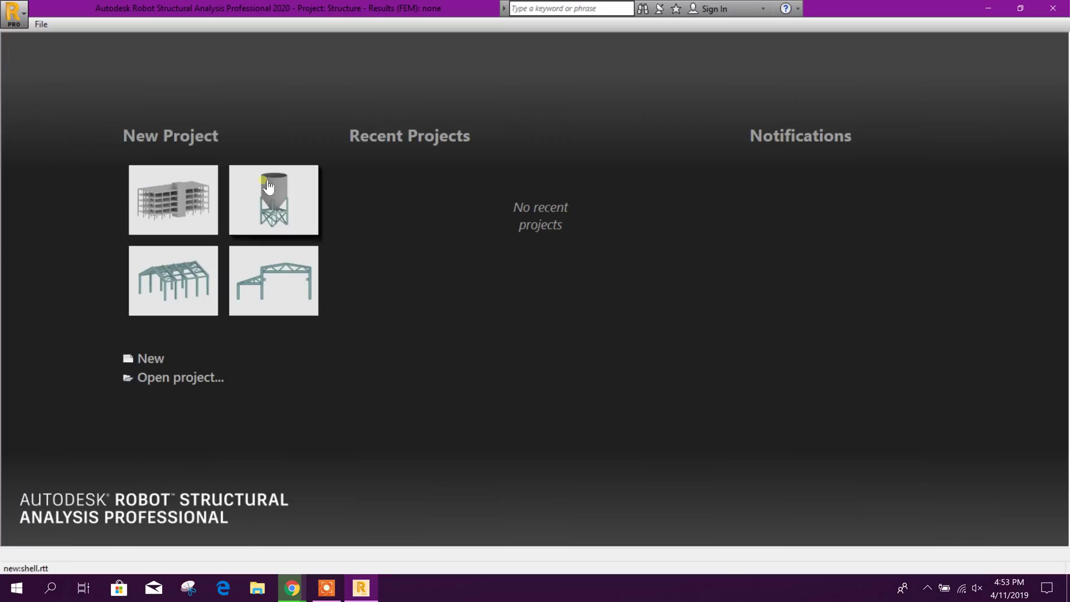
# Open the ROBOT RAFT FDN.rtd project and dismiss the version-change notice
pyautogui.click(184, 210)
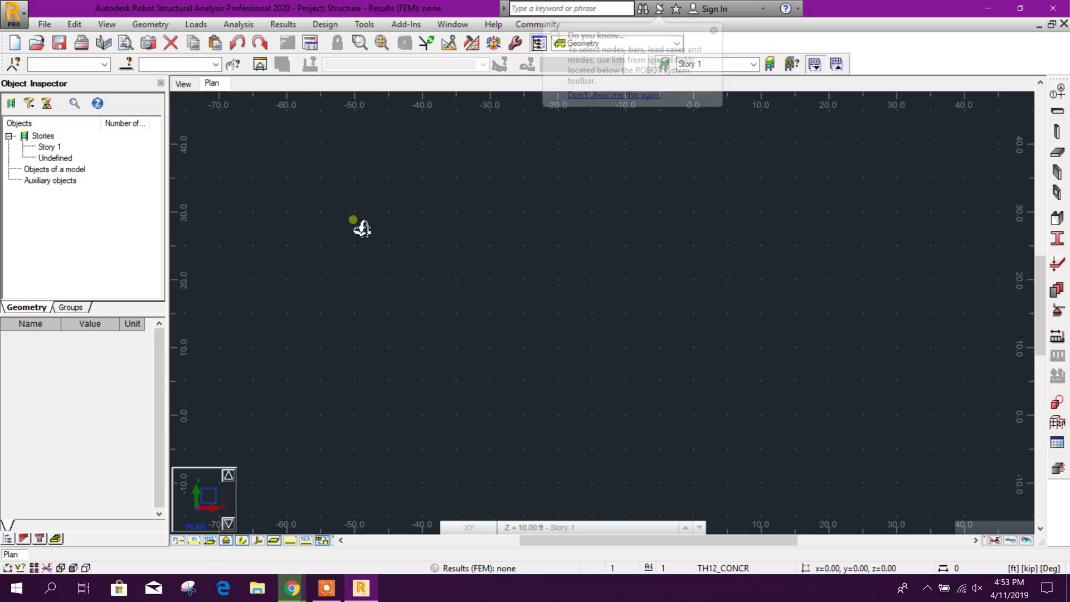
pyautogui.click(36, 43)
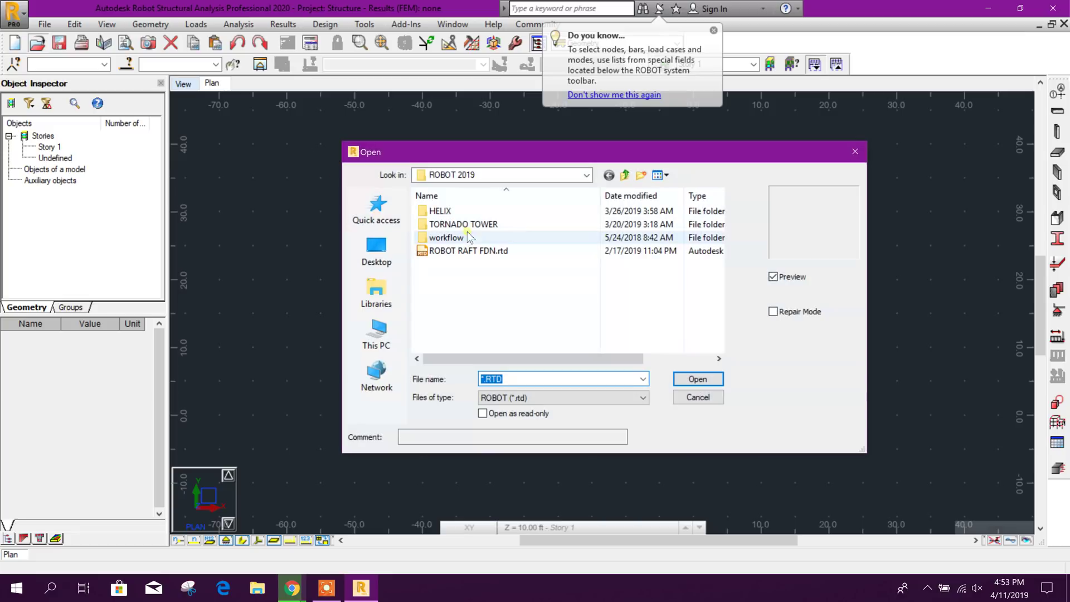
pyautogui.click(684, 381)
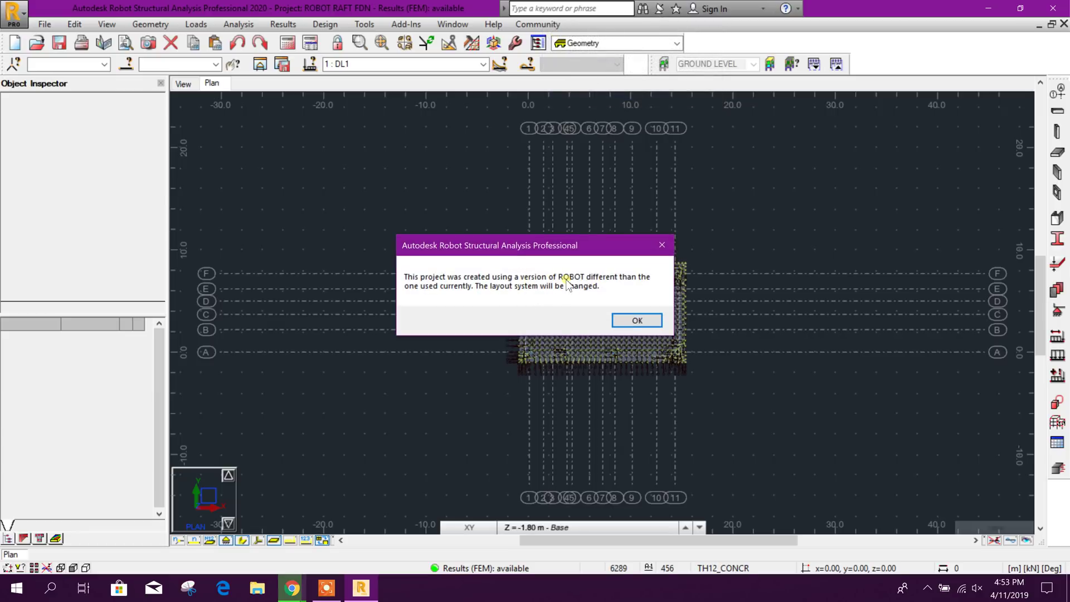
pyautogui.click(637, 320)
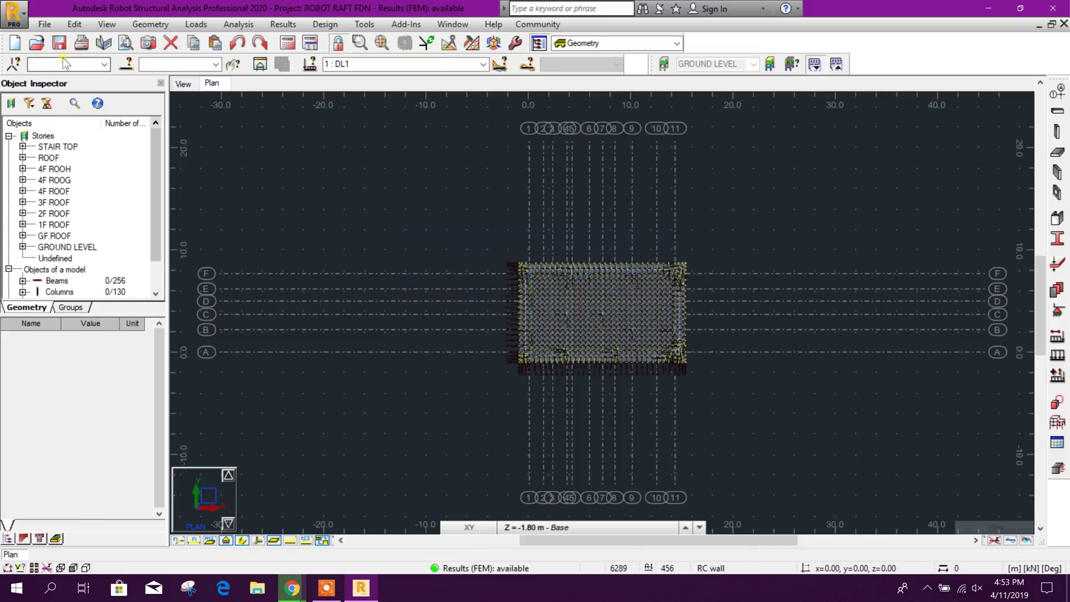
# Create a 'ROBOT 2020' folder one level up and save ROBOT RAFT FDN.rtd into it
pyautogui.click(44, 24)
pyautogui.click(60, 88)
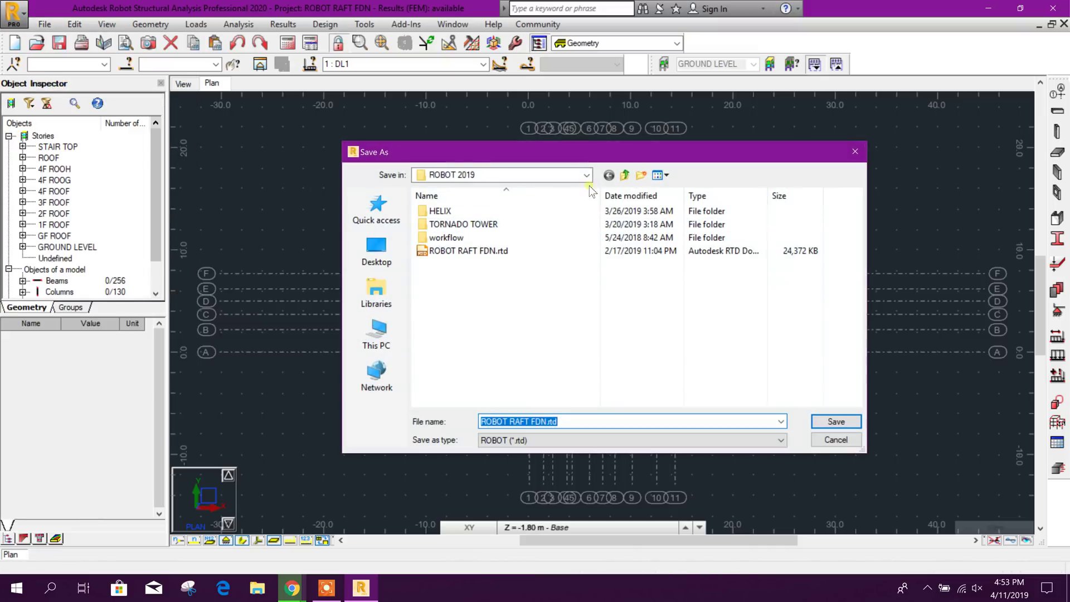
pyautogui.click(626, 176)
pyautogui.scroll(-3, 537, 285)
pyautogui.scroll(-3, 752, 304)
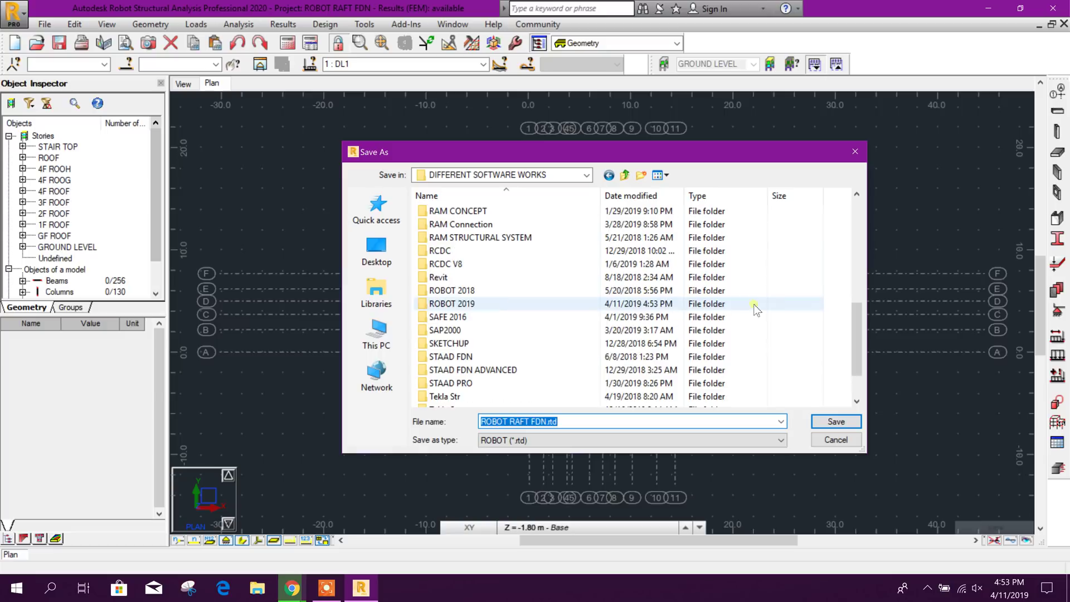
pyautogui.scroll(-2, 766, 334)
pyautogui.rightClick(809, 287)
pyautogui.moveTo(839, 399)
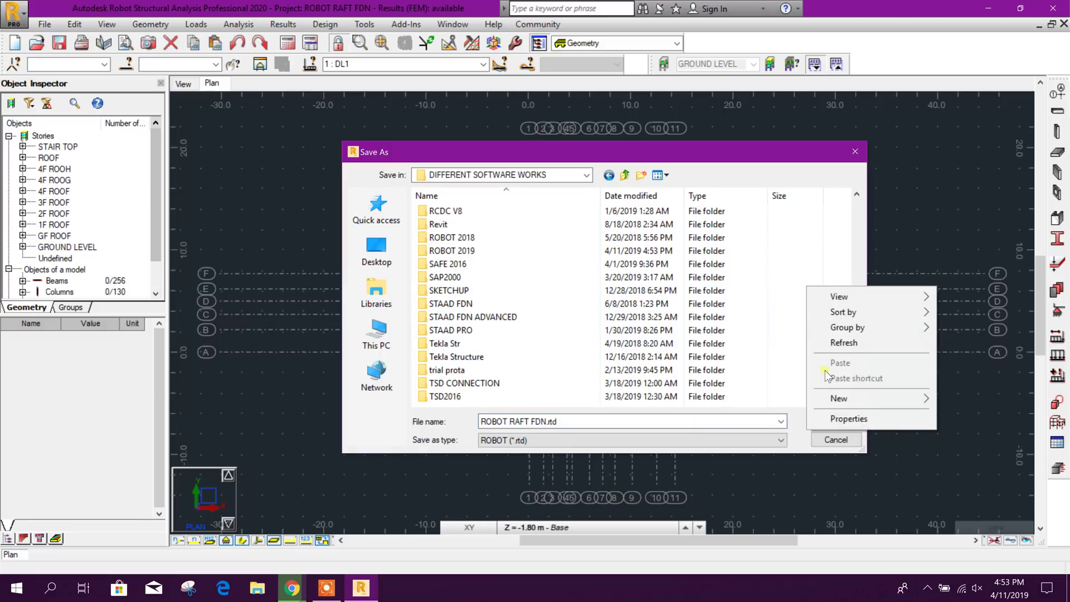
pyautogui.click(650, 177)
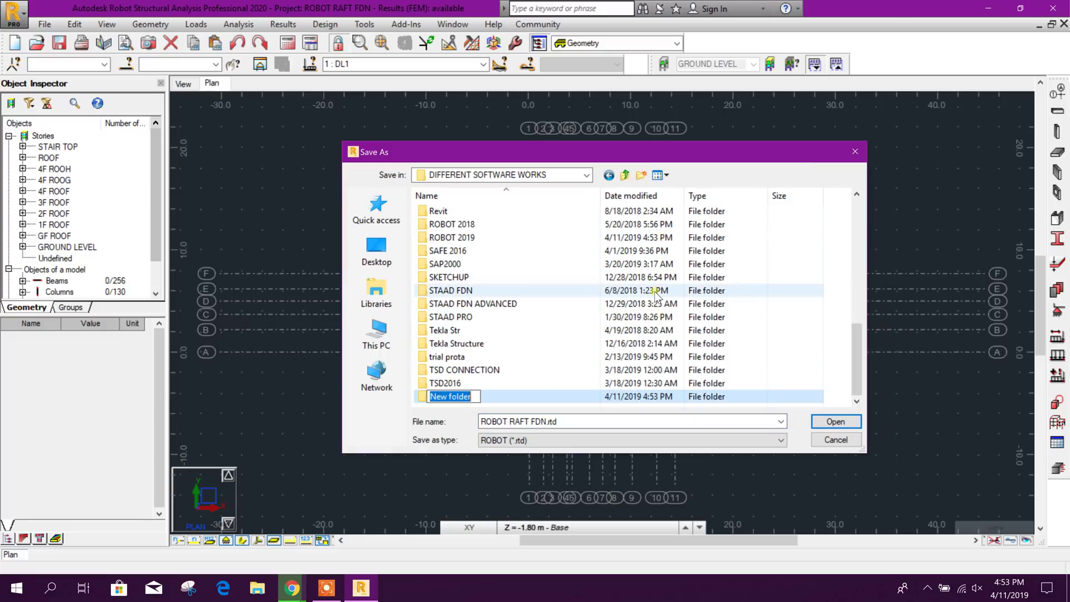
pyautogui.write('ROBOT 2020')
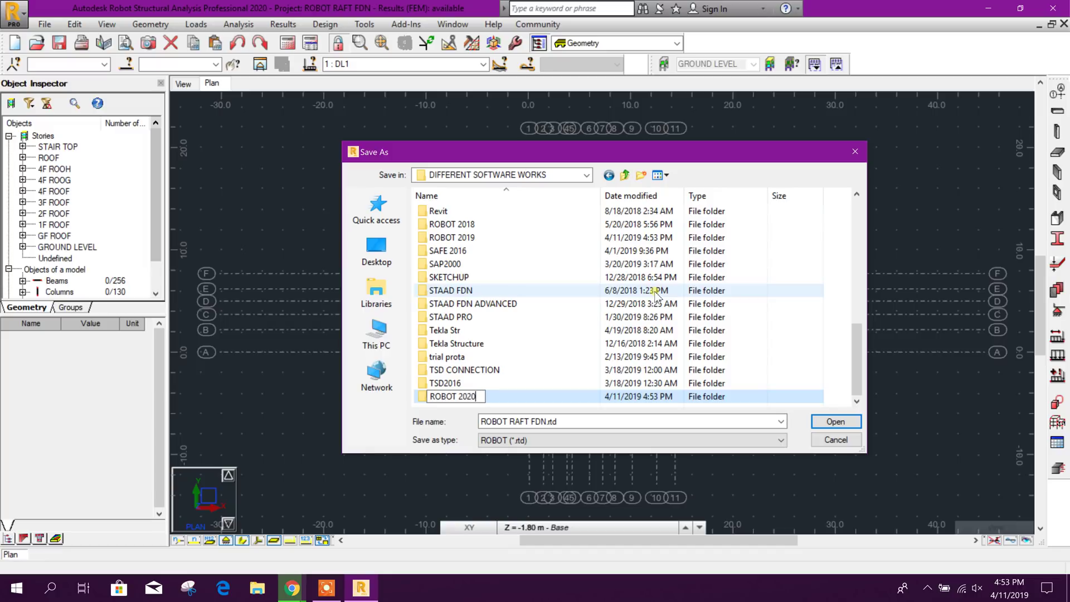
pyautogui.doubleClick(542, 393)
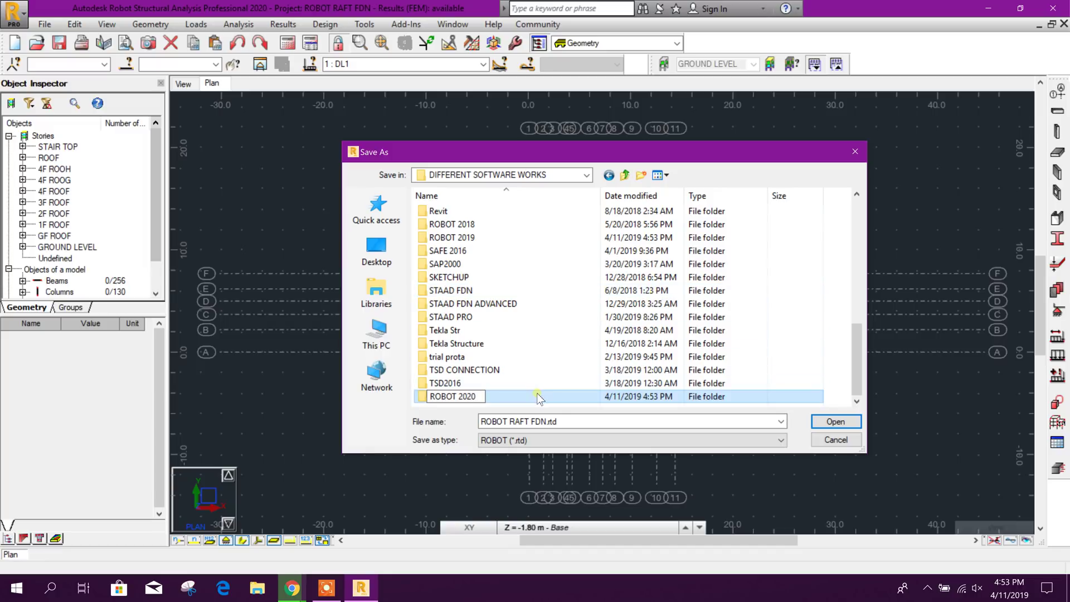
pyautogui.doubleClick(550, 422)
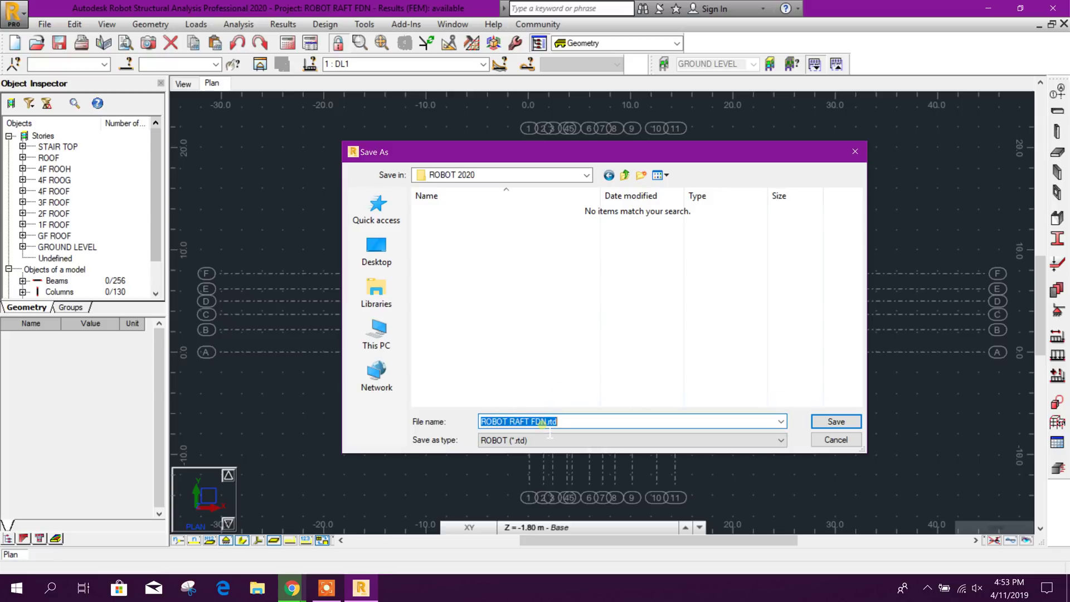
pyautogui.click(841, 428)
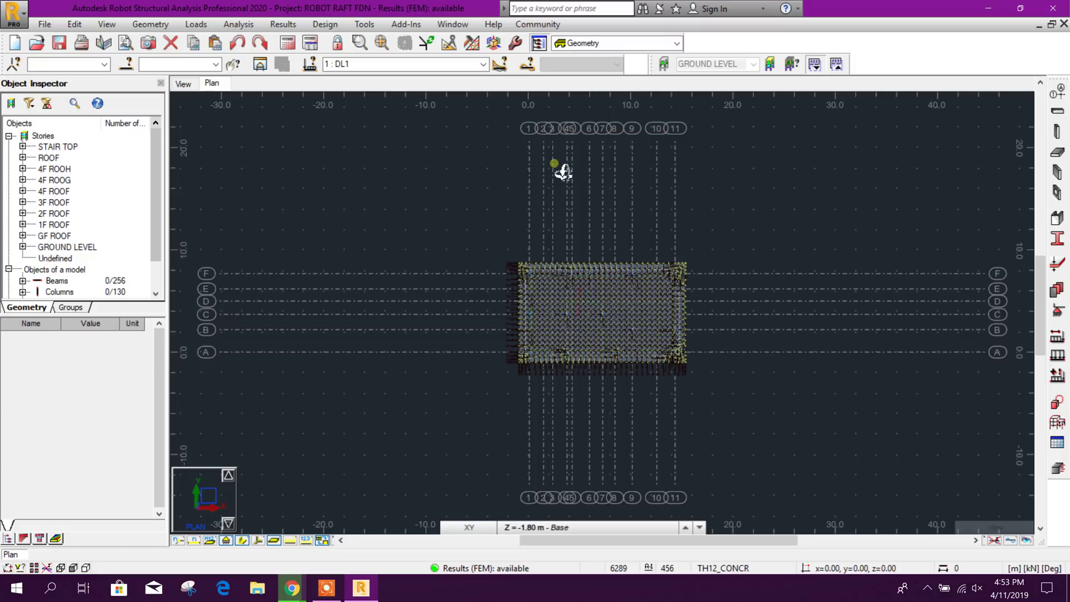
# Show the building in 3D with slab mesh fill hidden and members drawn as real sections
pyautogui.moveTo(501, 272); pyautogui.dragTo(410, 293, button='middle')
pyautogui.scroll(1, 552, 323)
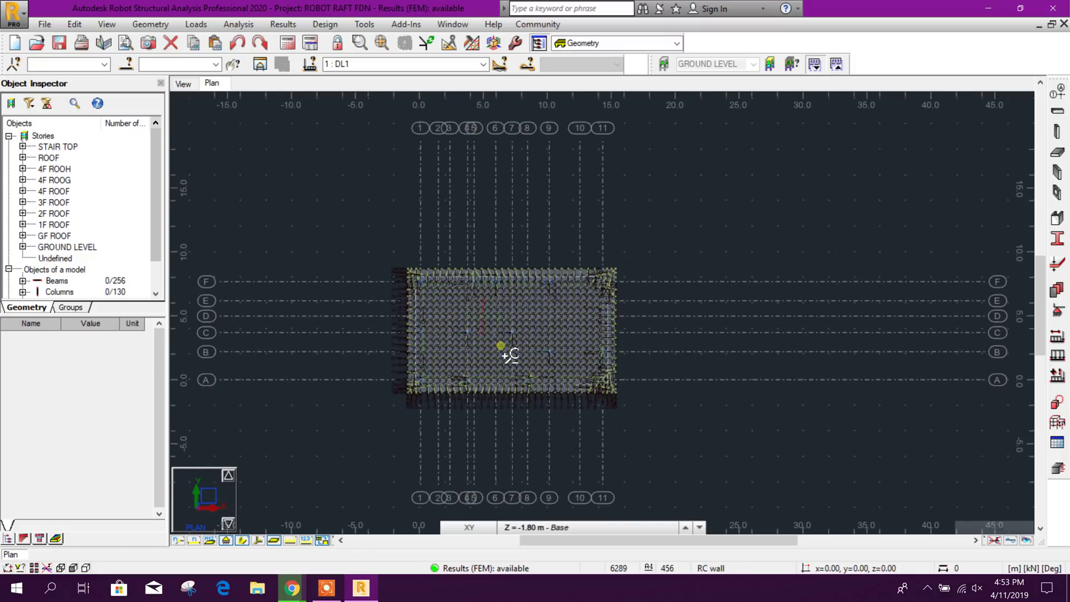
pyautogui.scroll(1, 519, 353)
pyautogui.scroll(1, 515, 355)
pyautogui.scroll(1, 550, 325)
pyautogui.scroll(1, 548, 323)
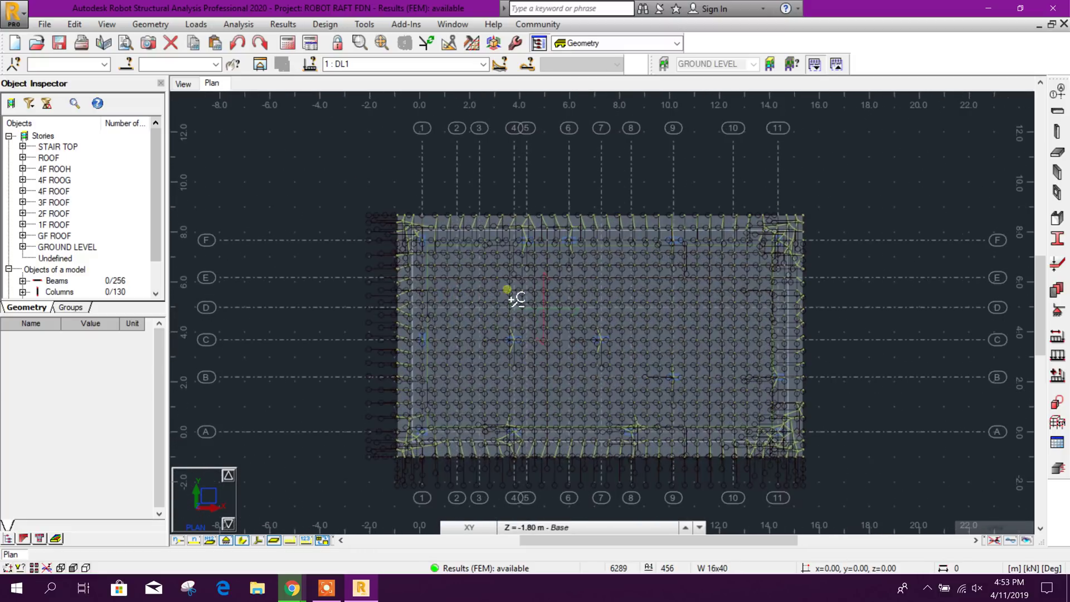
pyautogui.scroll(-1, 514, 302)
pyautogui.scroll(-1, 593, 355)
pyautogui.scroll(-1, 715, 330)
pyautogui.scroll(1, 649, 286)
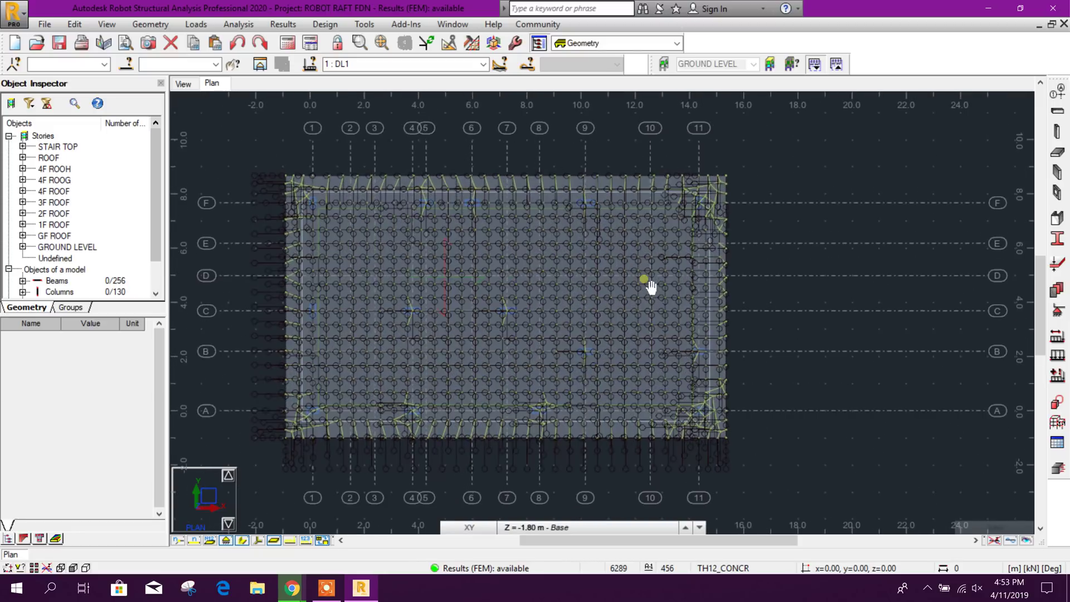
pyautogui.scroll(-1, 686, 280)
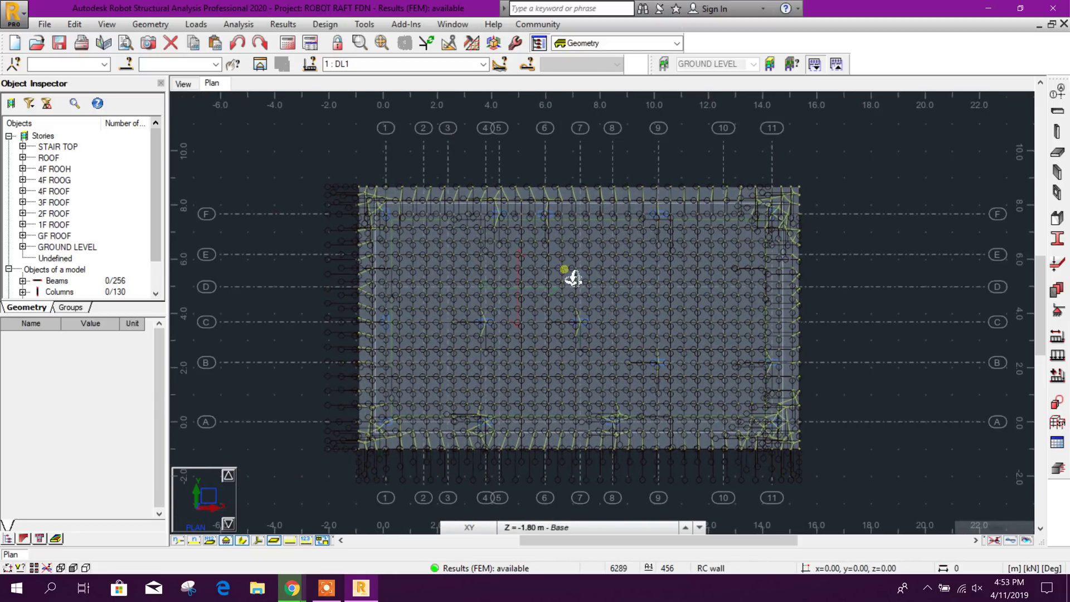
pyautogui.scroll(-1, 586, 284)
pyautogui.scroll(1, 510, 268)
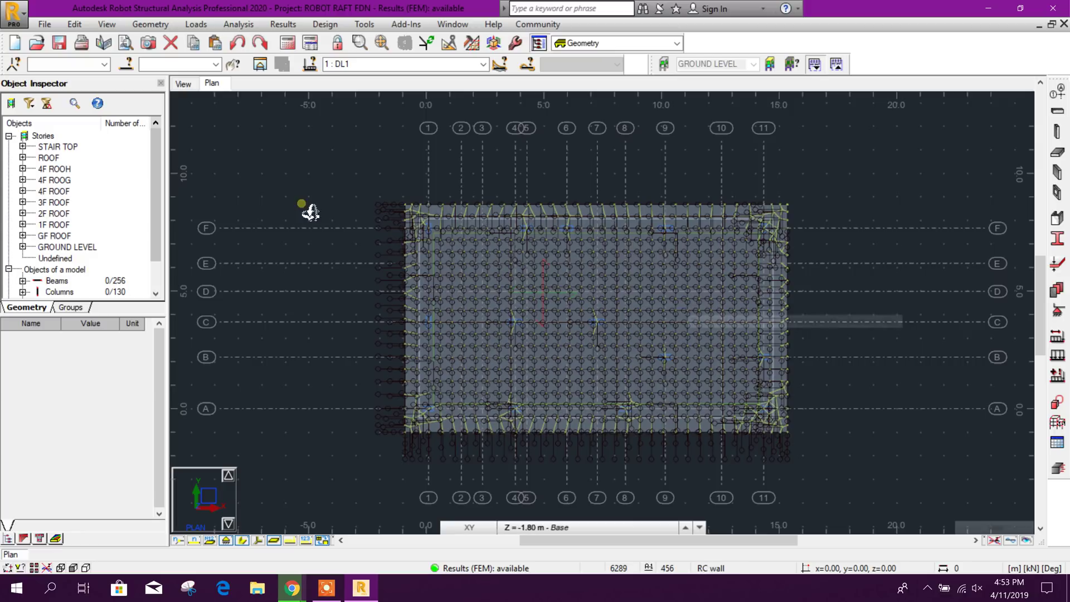
pyautogui.scroll(1, 437, 209)
pyautogui.scroll(-1, 402, 167)
pyautogui.click(183, 84)
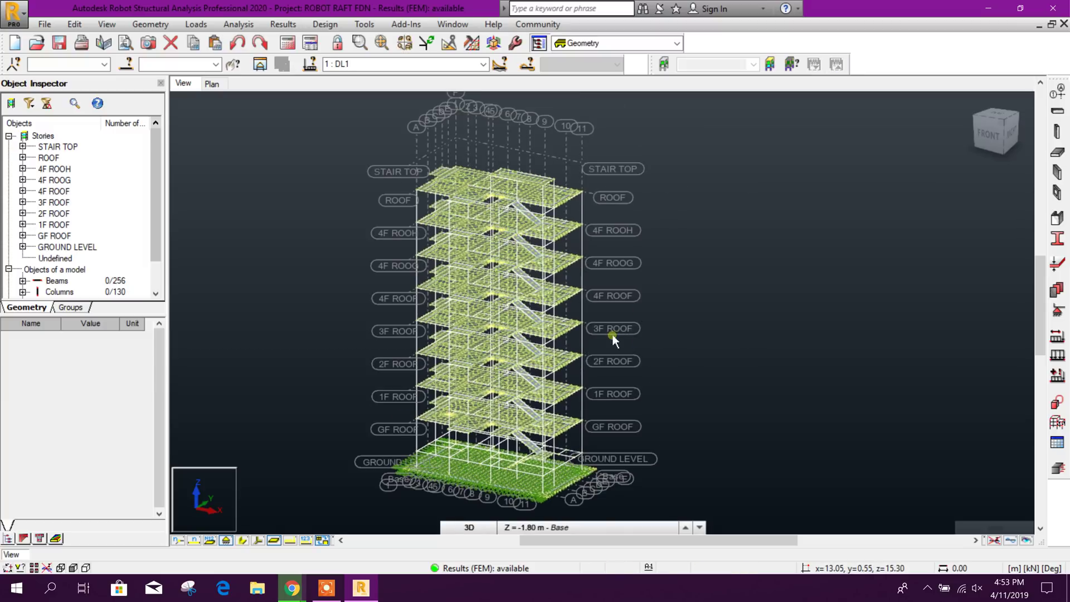
pyautogui.click(284, 544)
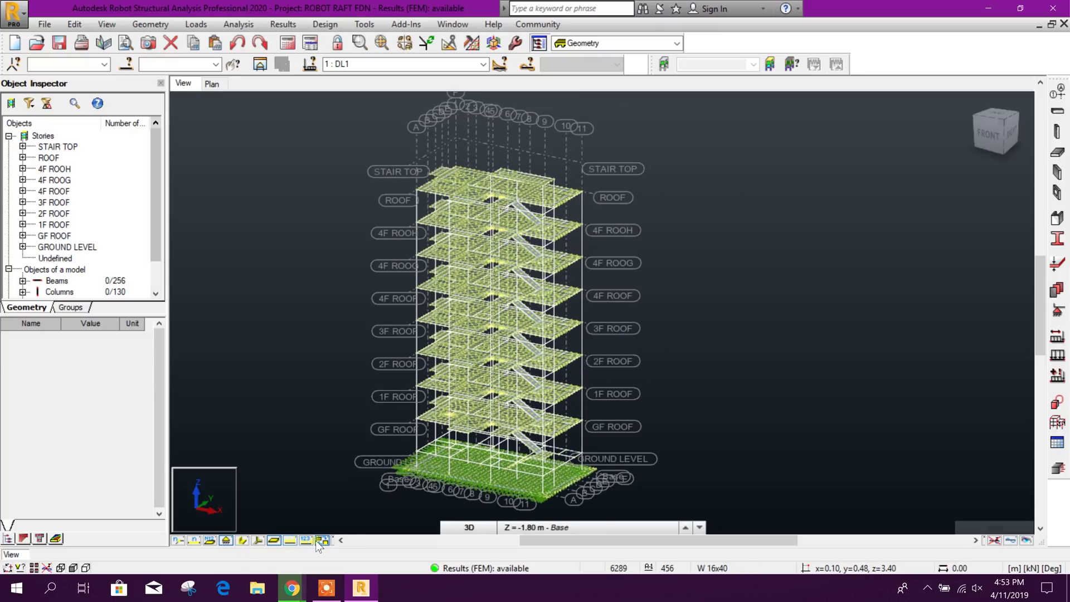
pyautogui.click(243, 540)
pyautogui.scroll(3, 513, 343)
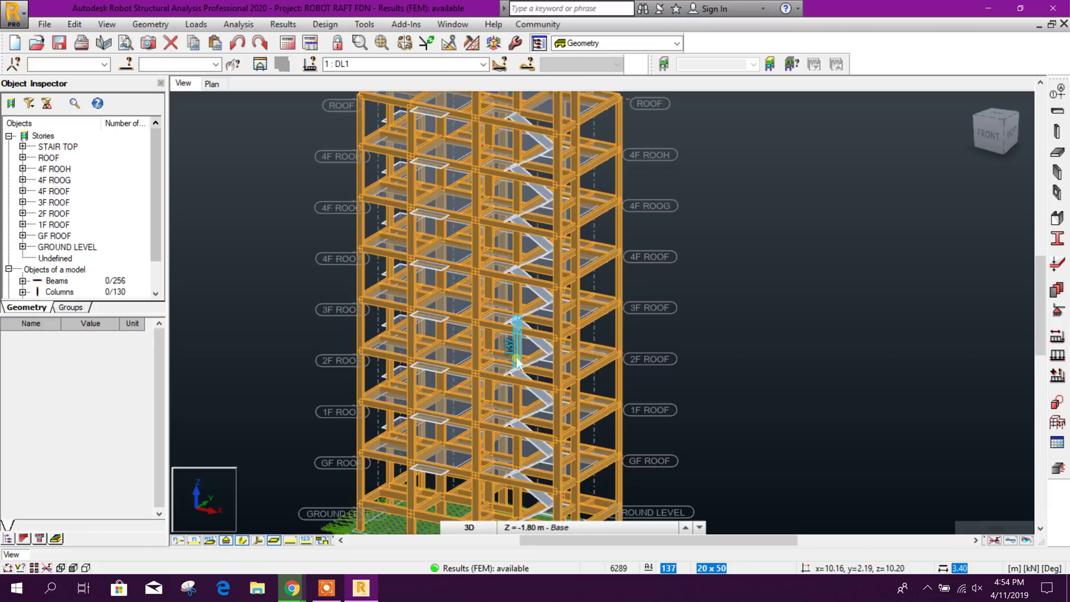
pyautogui.moveTo(710, 279); pyautogui.dragTo(695, 211, button='middle')
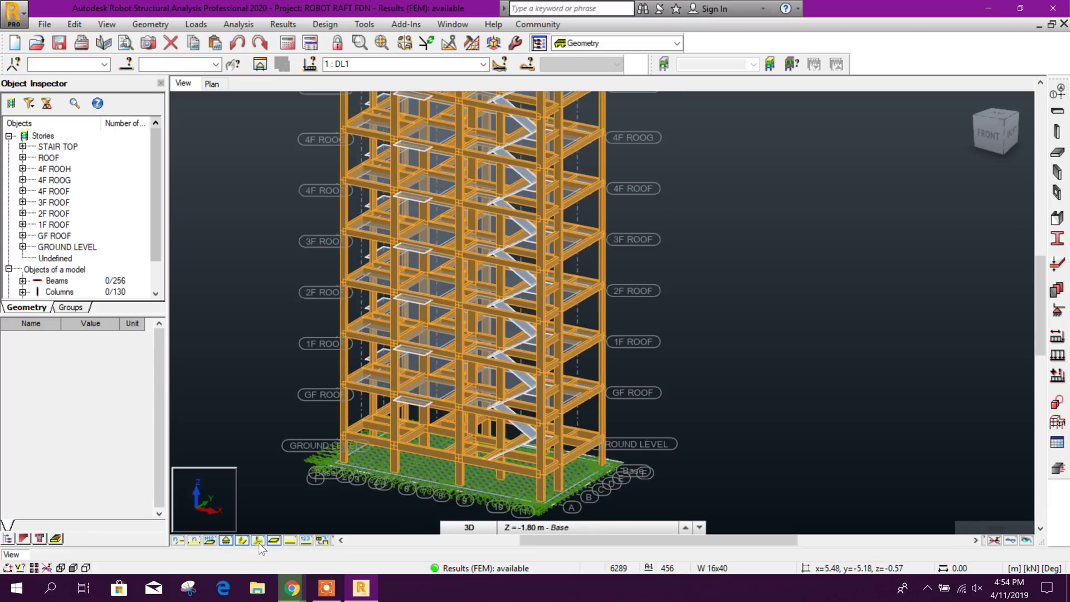
# Enable Panel thickness under Panels / FE in the Display settings
pyautogui.rightClick(641, 294)
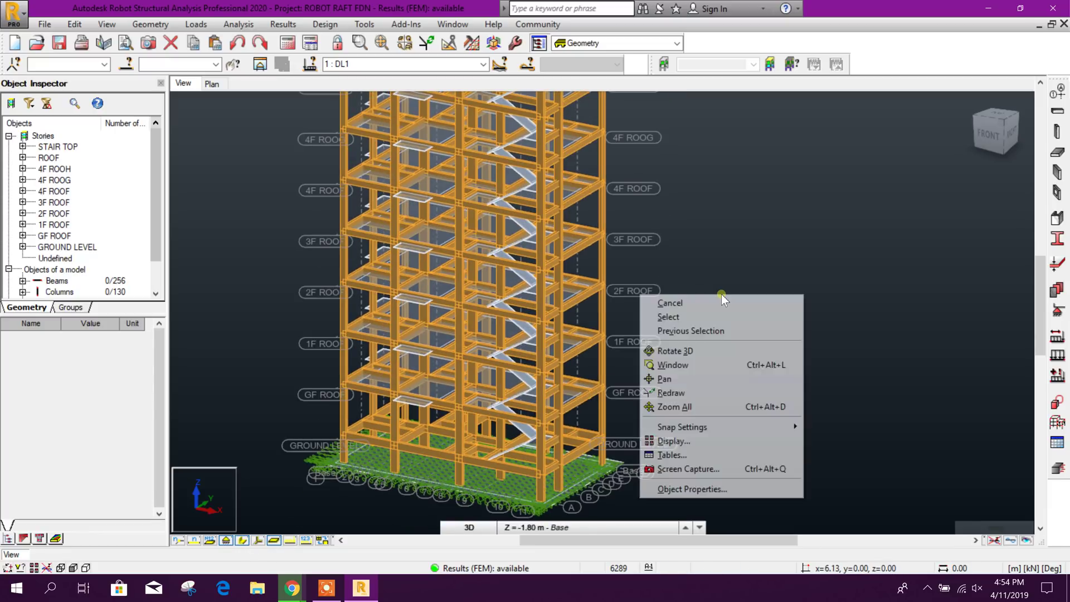
pyautogui.click(679, 442)
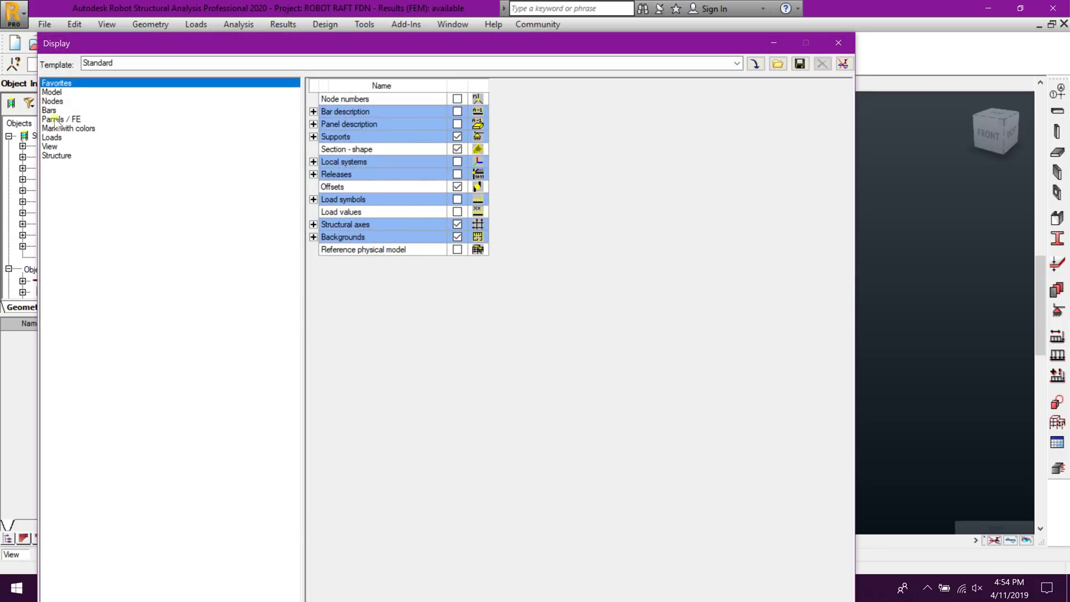
pyautogui.click(56, 119)
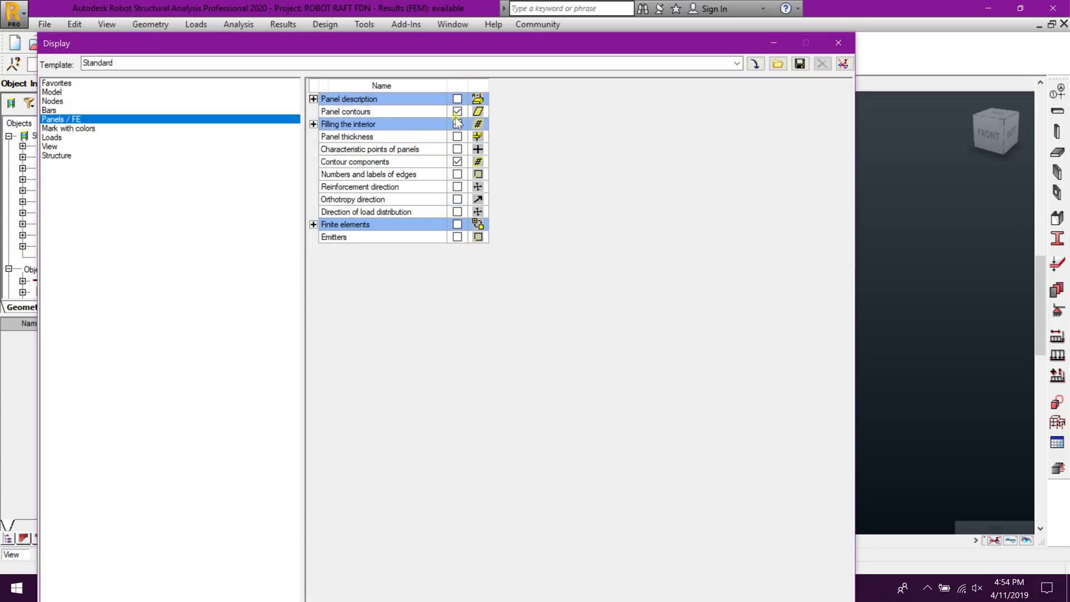
pyautogui.click(458, 136)
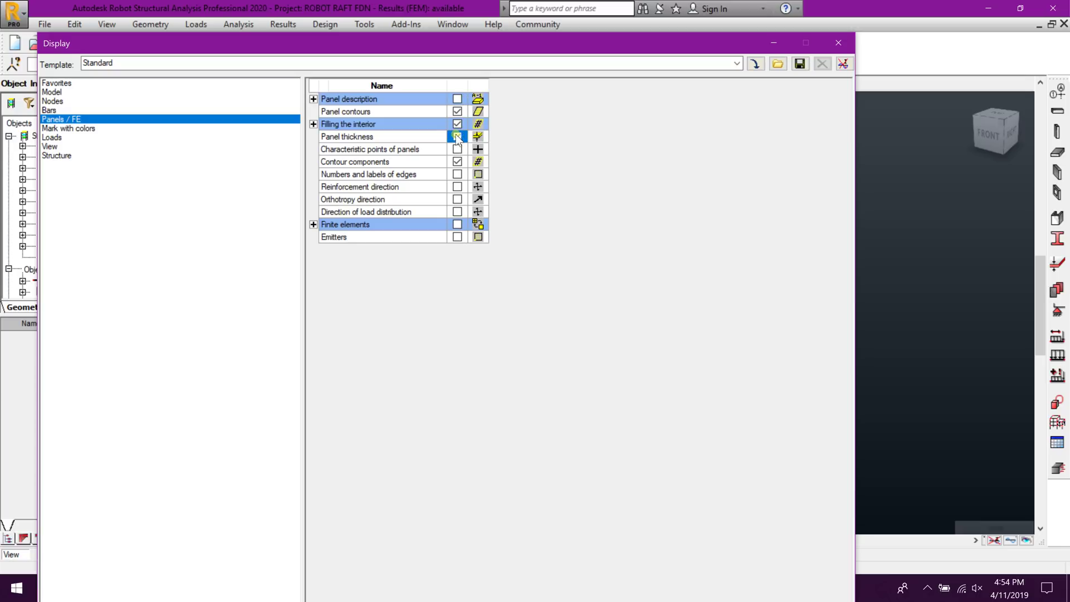
pyautogui.moveTo(503, 42); pyautogui.dragTo(647, 10)
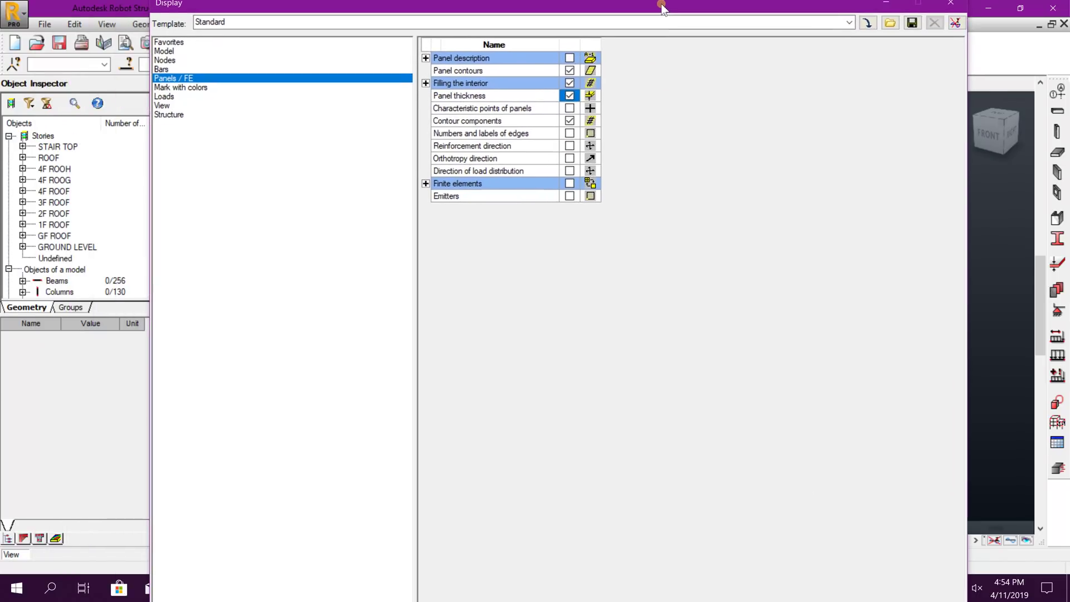
pyautogui.moveTo(209, 16)
pyautogui.mouseDown()
pyautogui.moveTo(212, 26)
pyautogui.moveTo(333, 67)
pyautogui.mouseUp()
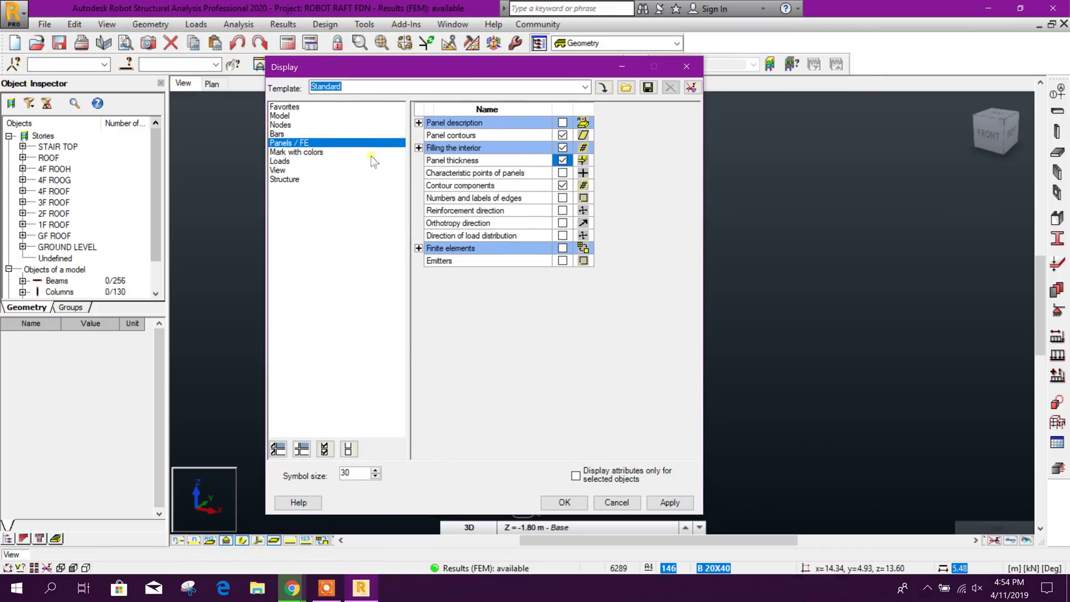
pyautogui.click(565, 502)
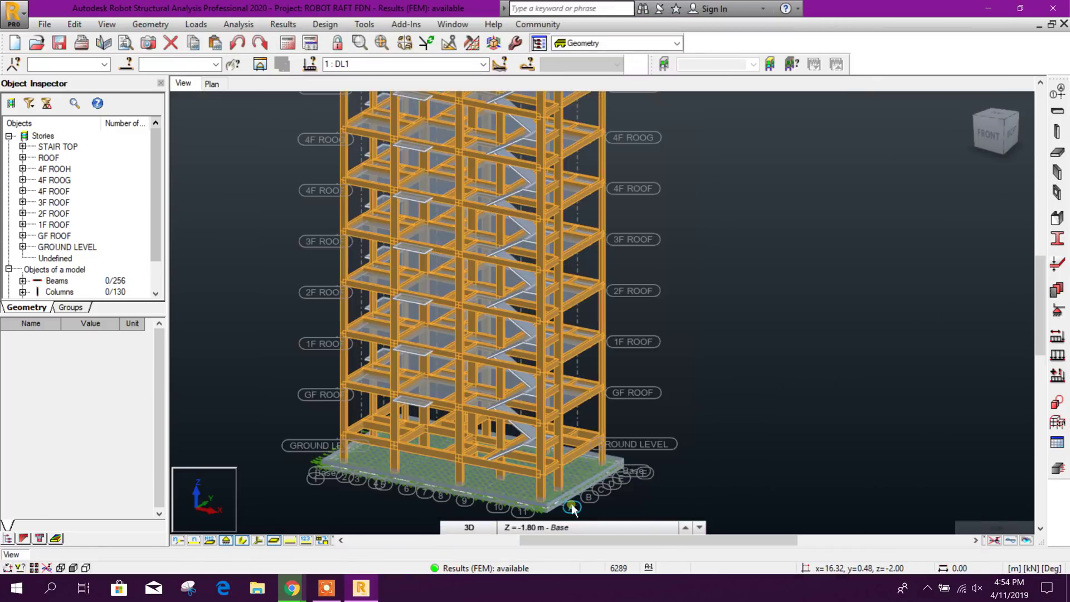
pyautogui.scroll(2, 647, 475)
pyautogui.scroll(2, 605, 410)
pyautogui.scroll(2, 581, 447)
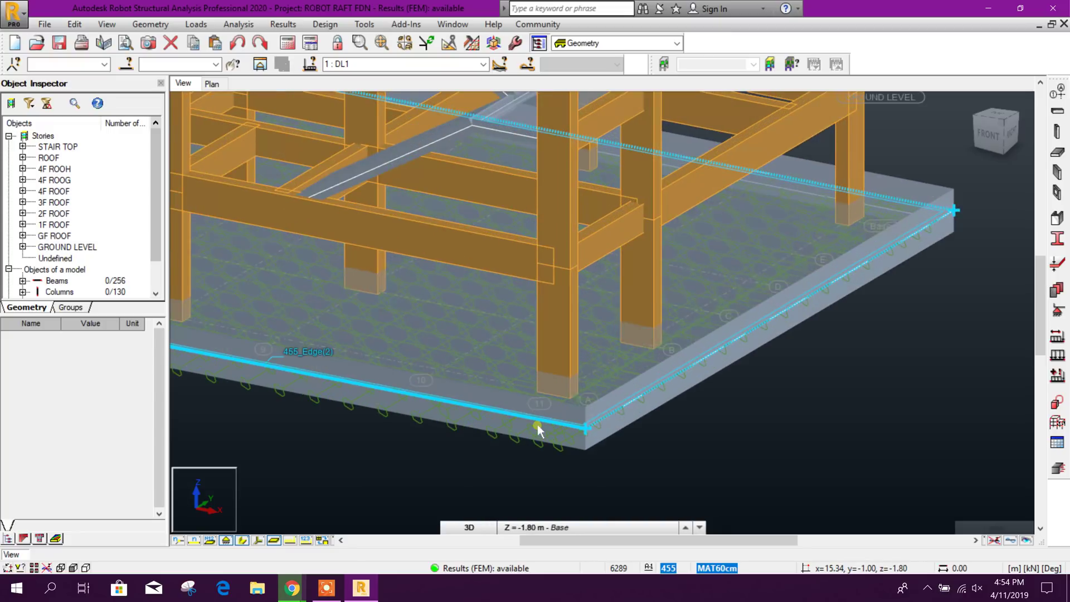
pyautogui.scroll(2, 540, 431)
pyautogui.scroll(-3, 721, 434)
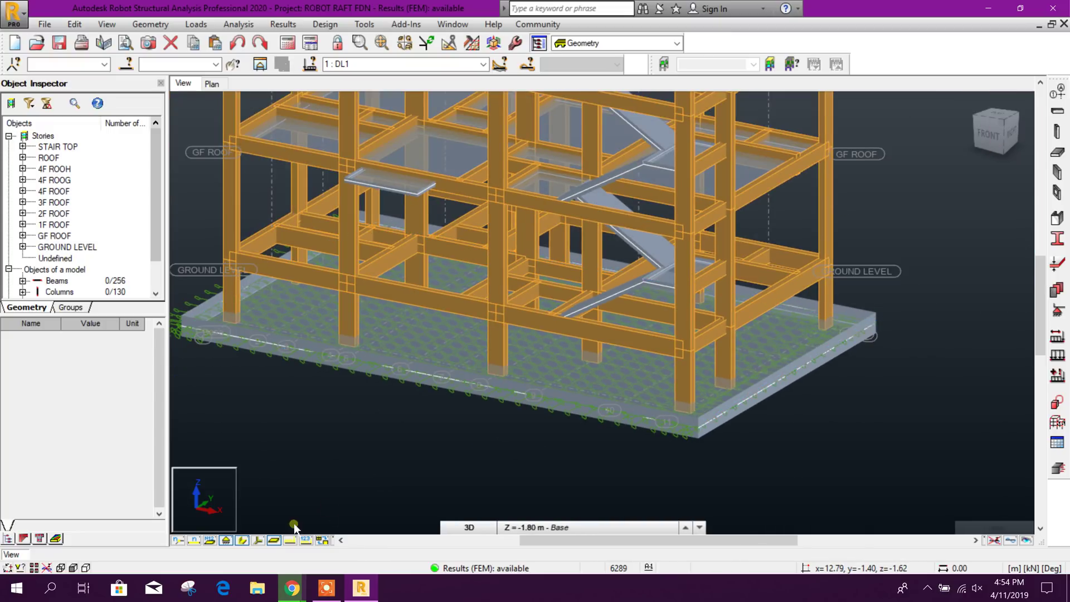
# Orbit to a frontal view and select all bars on grid axis 1 (18 beams, 27 columns)
pyautogui.click(225, 540)
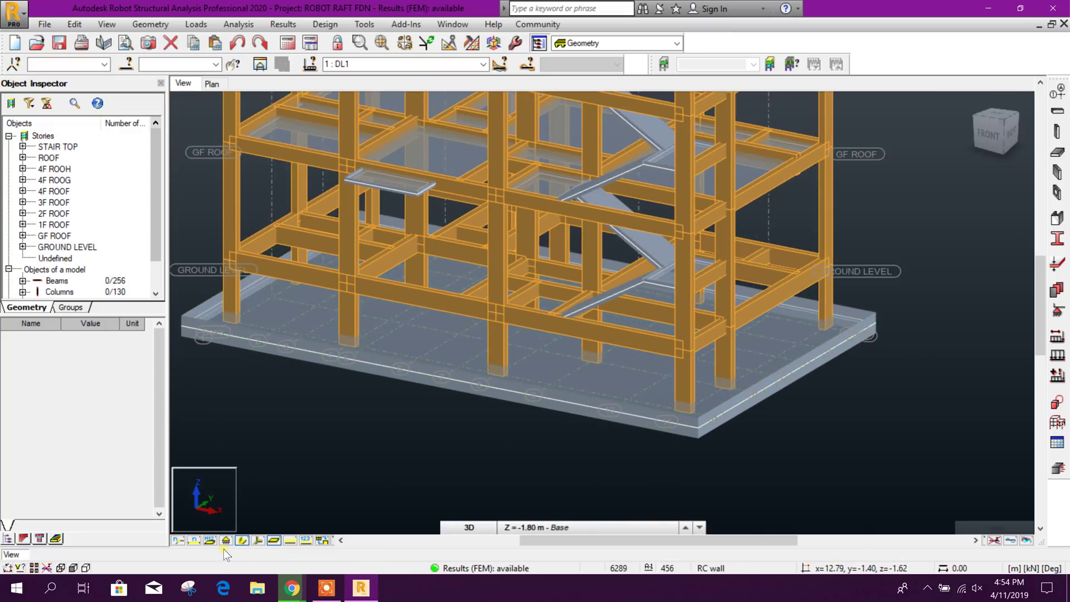
pyautogui.click(226, 541)
pyautogui.scroll(-2, 354, 421)
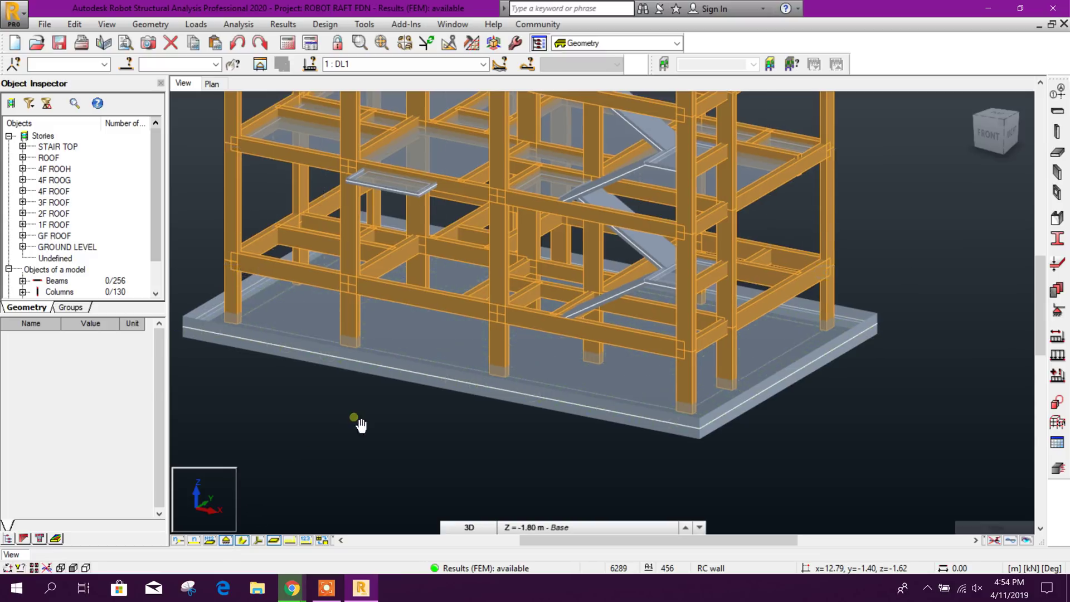
pyautogui.scroll(-3, 402, 454)
pyautogui.moveTo(402, 454)
pyautogui.keyDown('shift'); pyautogui.mouseDown(button='middle')
pyautogui.moveTo(669, 394)
pyautogui.moveTo(742, 303)
pyautogui.moveTo(712, 377)
pyautogui.moveTo(712, 354)
pyautogui.moveTo(487, 203)
pyautogui.mouseUp(button='middle'); pyautogui.keyUp('shift')
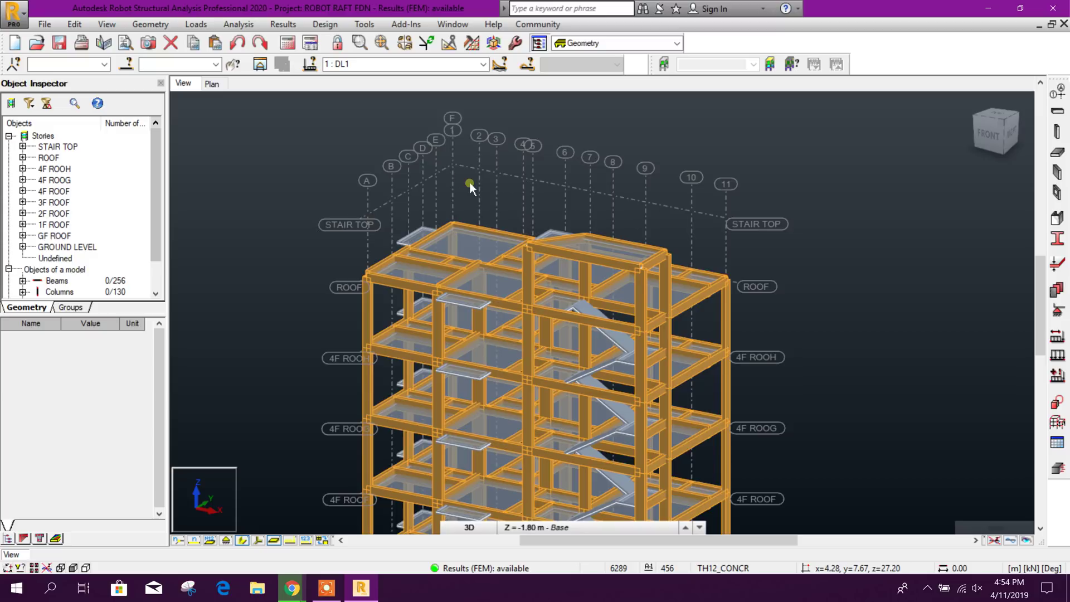
pyautogui.scroll(2, 514, 239)
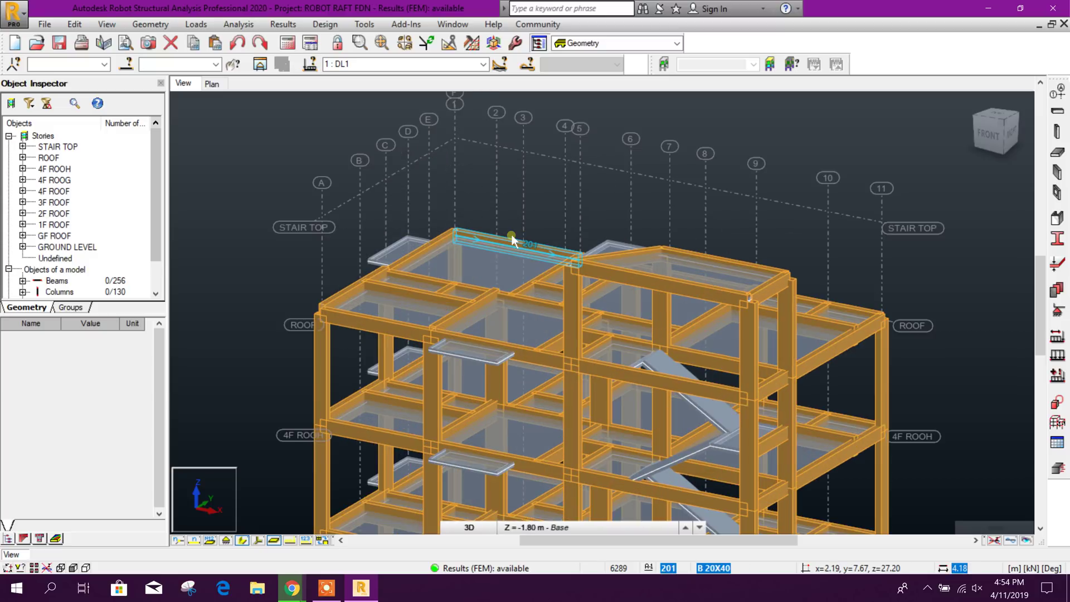
pyautogui.scroll(1, 447, 268)
pyautogui.scroll(1, 552, 225)
pyautogui.scroll(-2, 501, 351)
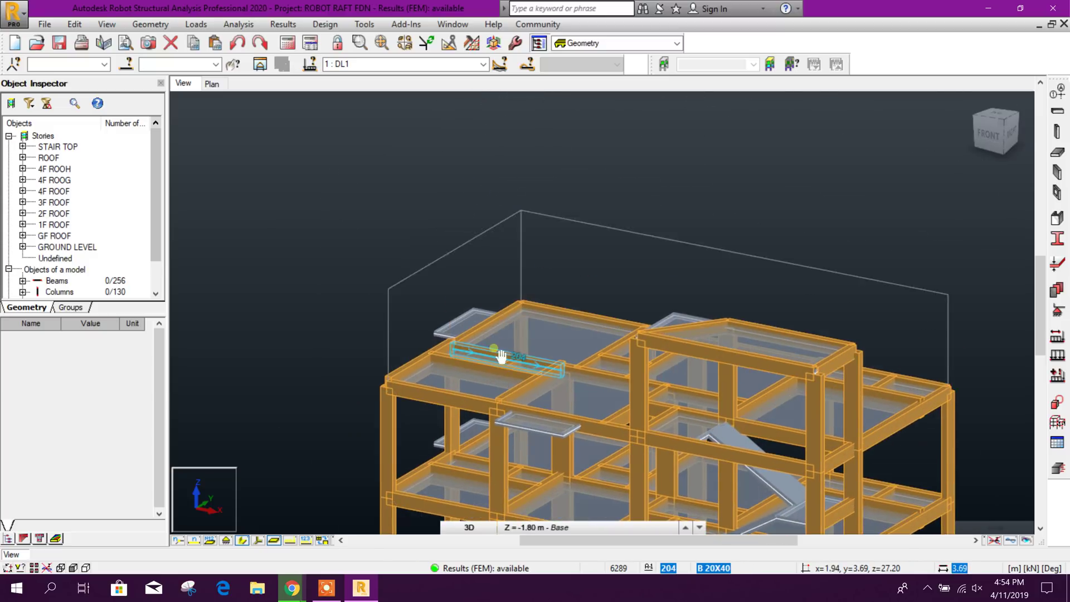
pyautogui.scroll(2, 520, 219)
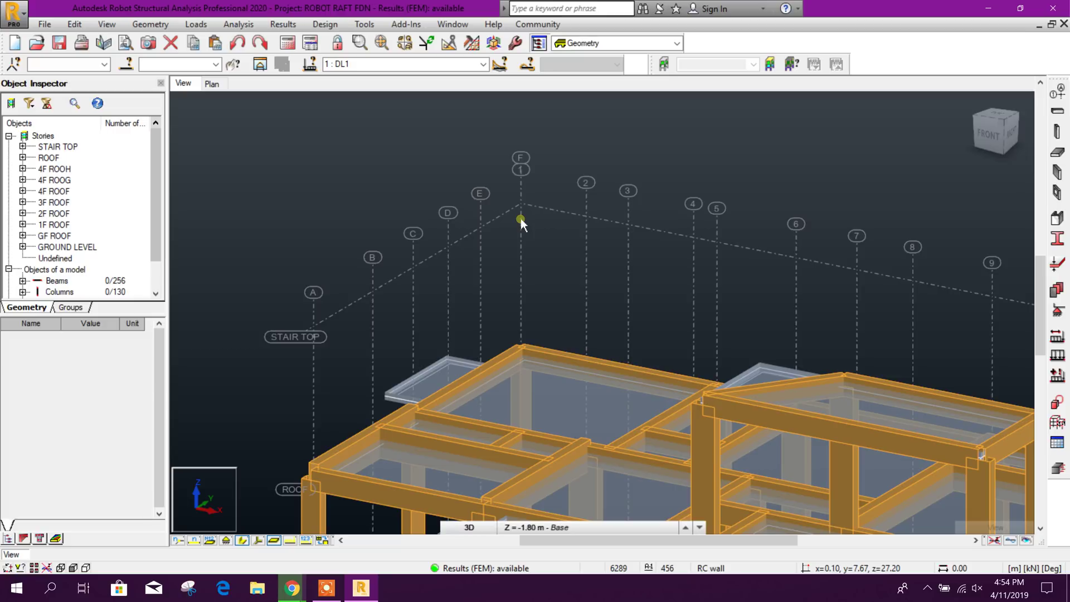
pyautogui.scroll(-1, 521, 219)
pyautogui.scroll(1, 572, 205)
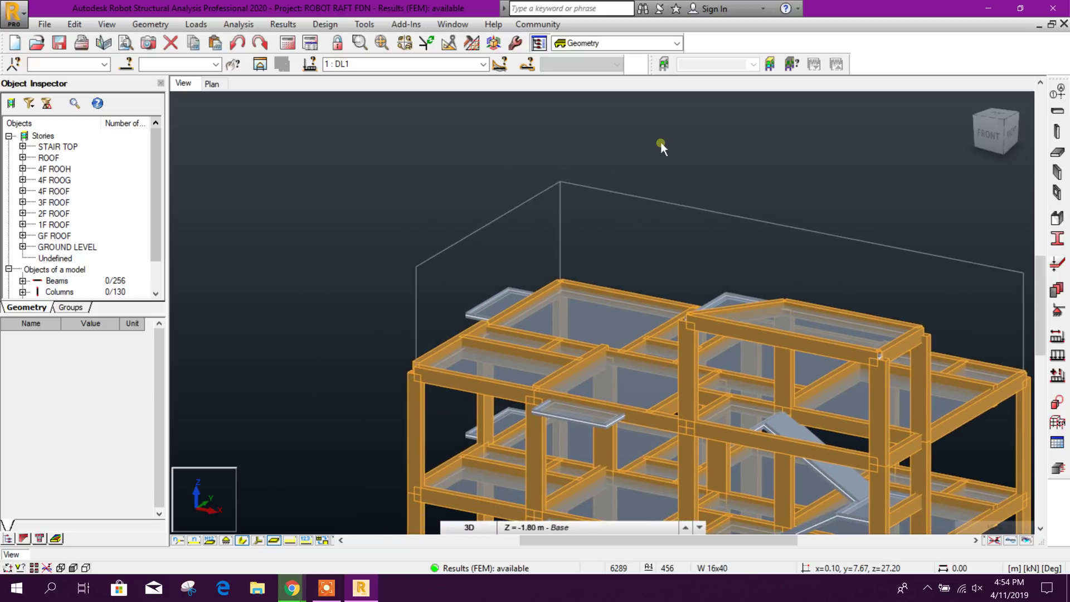
pyautogui.scroll(-1, 661, 141)
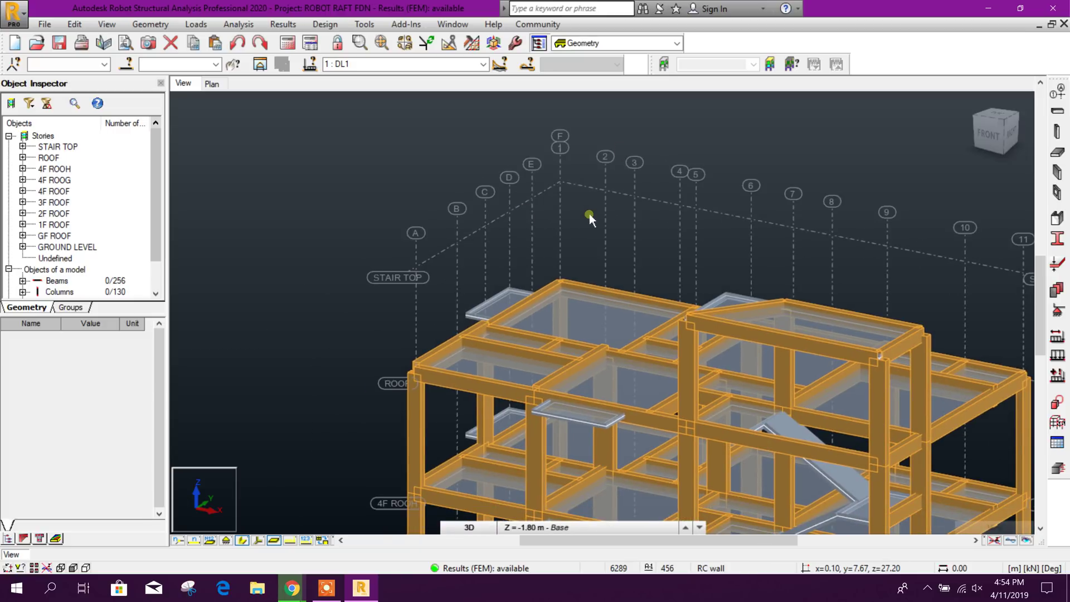
pyautogui.moveTo(681, 242); pyautogui.dragTo(845, 290, button='middle')
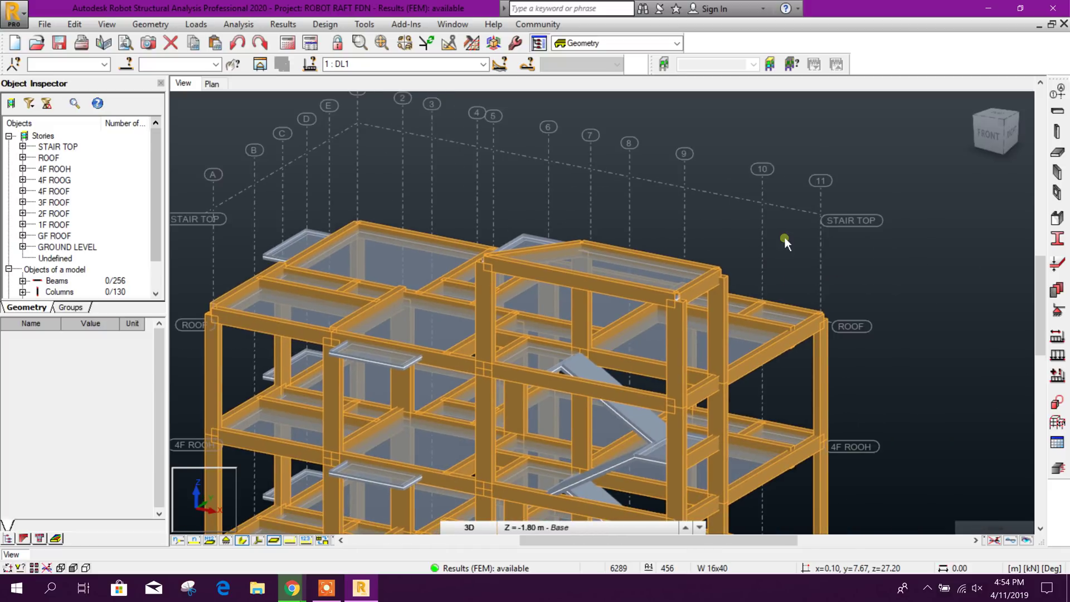
pyautogui.moveTo(470, 232); pyautogui.dragTo(503, 245, button='middle')
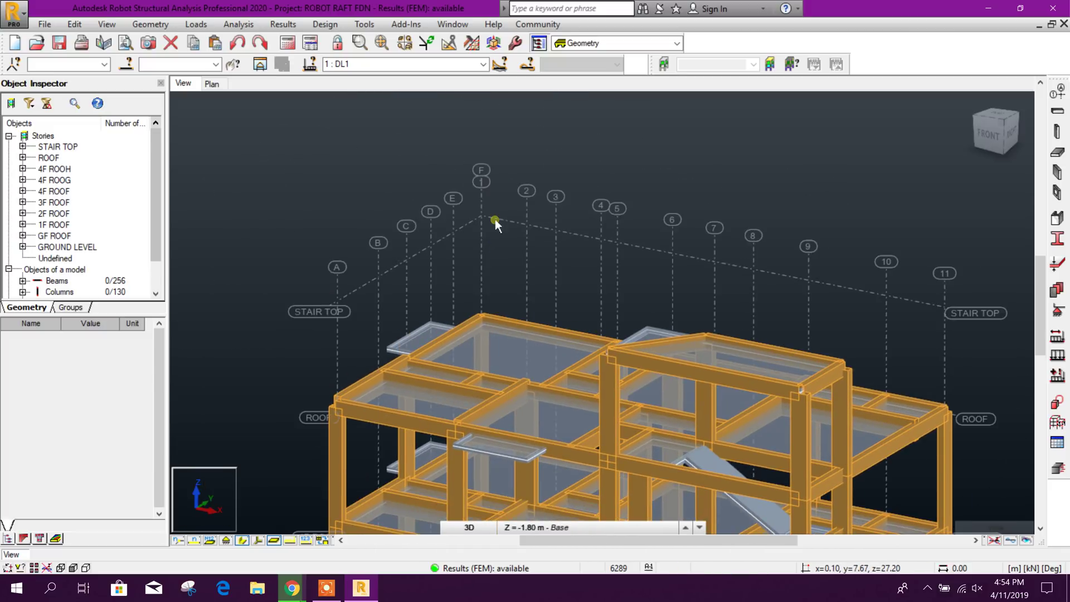
pyautogui.scroll(-3, 495, 219)
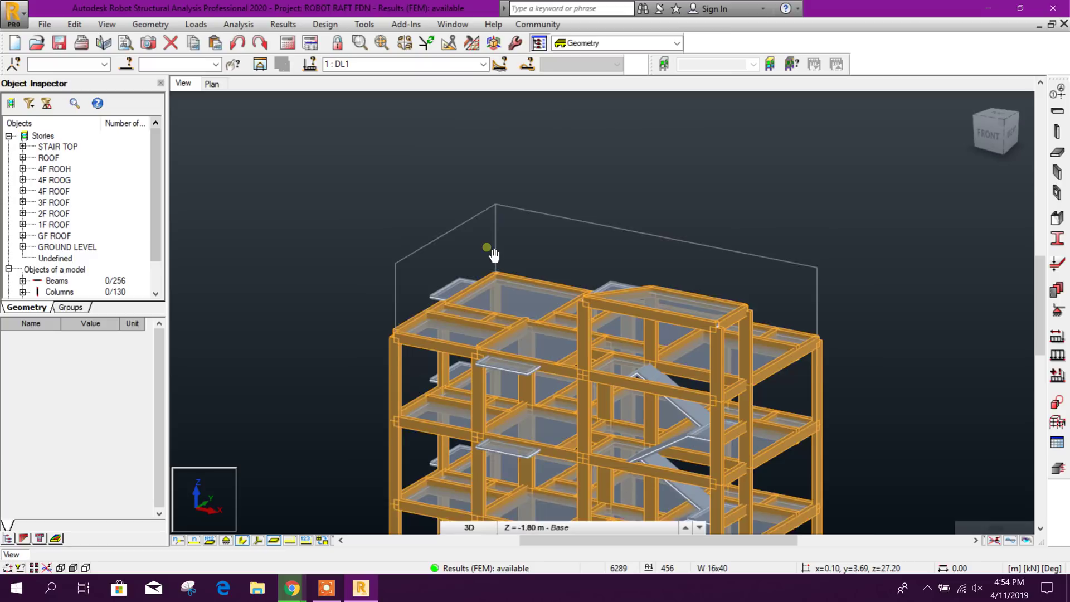
pyautogui.scroll(3, 501, 220)
pyautogui.moveTo(490, 279); pyautogui.dragTo(491, 198, button='middle')
pyautogui.scroll(-1, 491, 197)
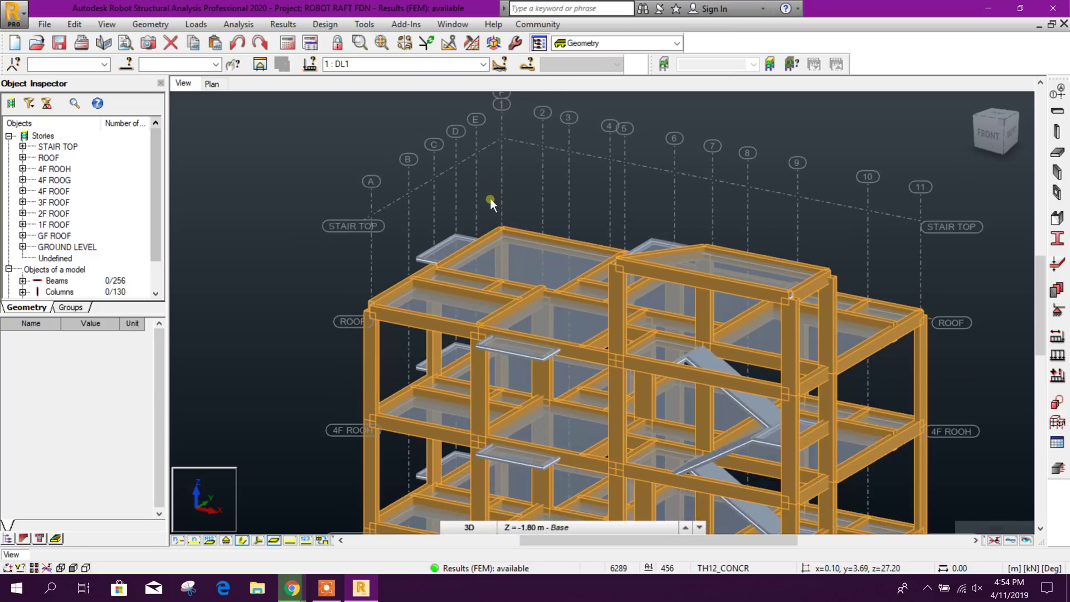
pyautogui.keyDown('shift'); pyautogui.moveTo(561, 262); pyautogui.dragTo(495, 242, button='middle'); pyautogui.keyUp('shift')
pyautogui.scroll(-2, 495, 242)
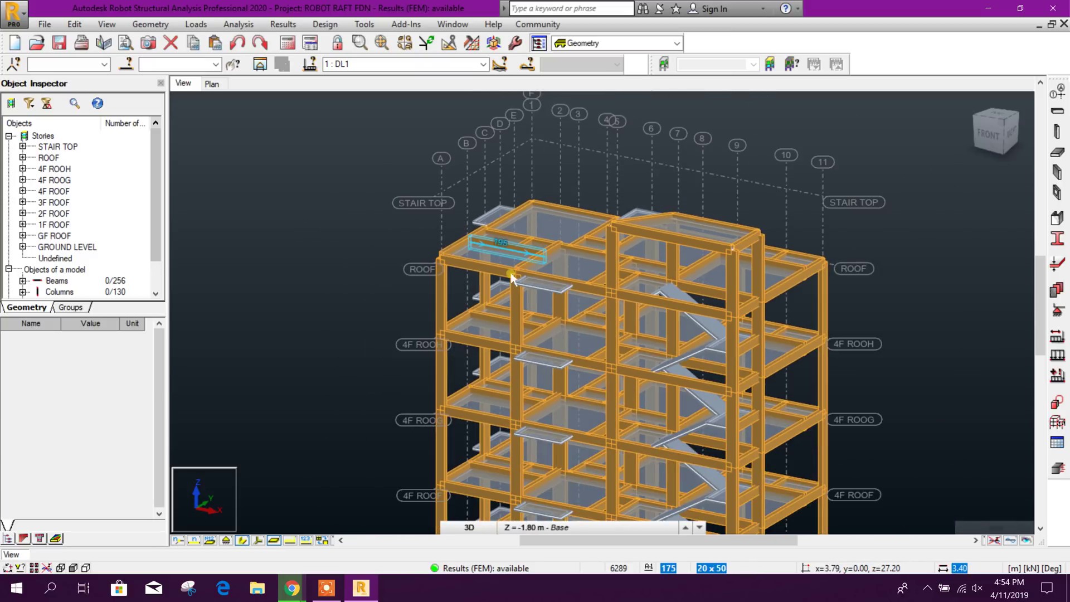
pyautogui.moveTo(919, 448)
pyautogui.keyDown('shift'); pyautogui.mouseDown(button='middle')
pyautogui.moveTo(776, 454)
pyautogui.moveTo(789, 376)
pyautogui.mouseUp(button='middle'); pyautogui.keyUp('shift')
pyautogui.moveTo(757, 189)
pyautogui.mouseDown(button='middle')
pyautogui.moveTo(756, 234)
pyautogui.moveTo(695, 225)
pyautogui.mouseUp(button='middle')
pyautogui.click(570, 153)
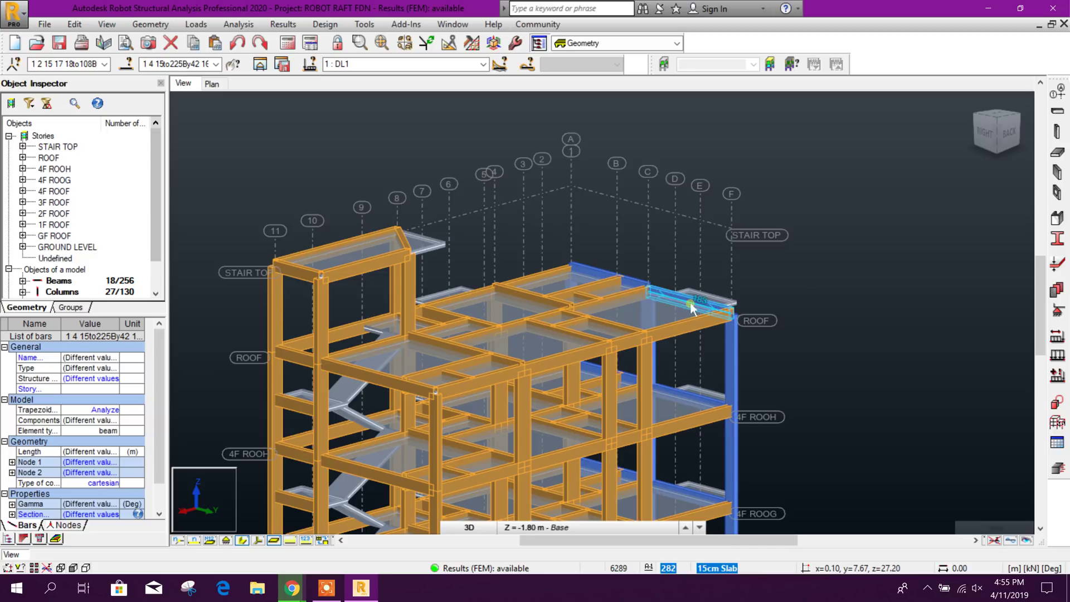
pyautogui.scroll(2, 820, 275)
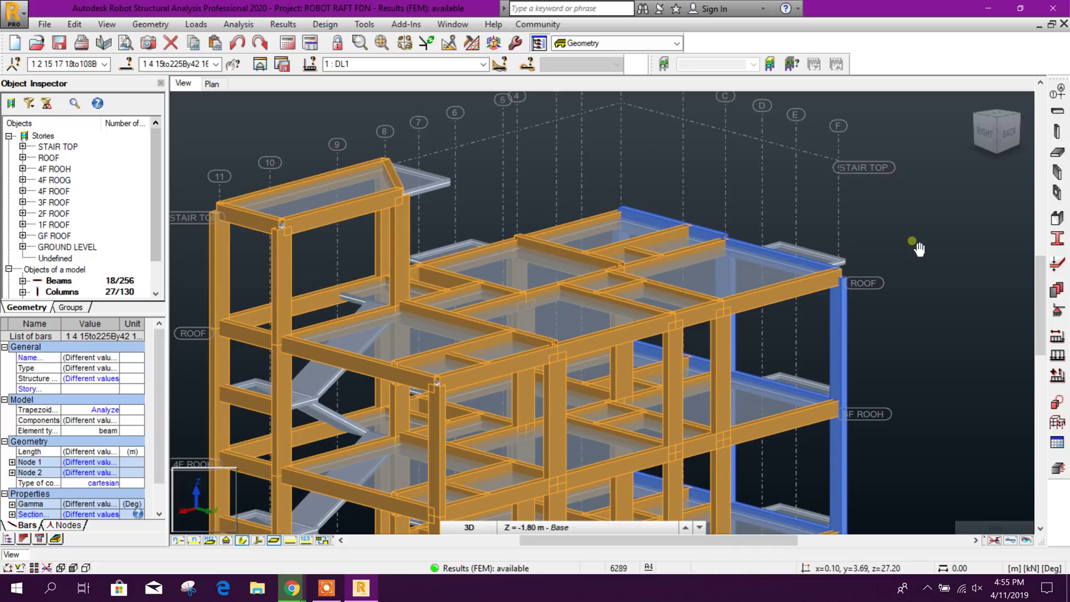
pyautogui.scroll(-3, 770, 323)
pyautogui.scroll(2, 671, 262)
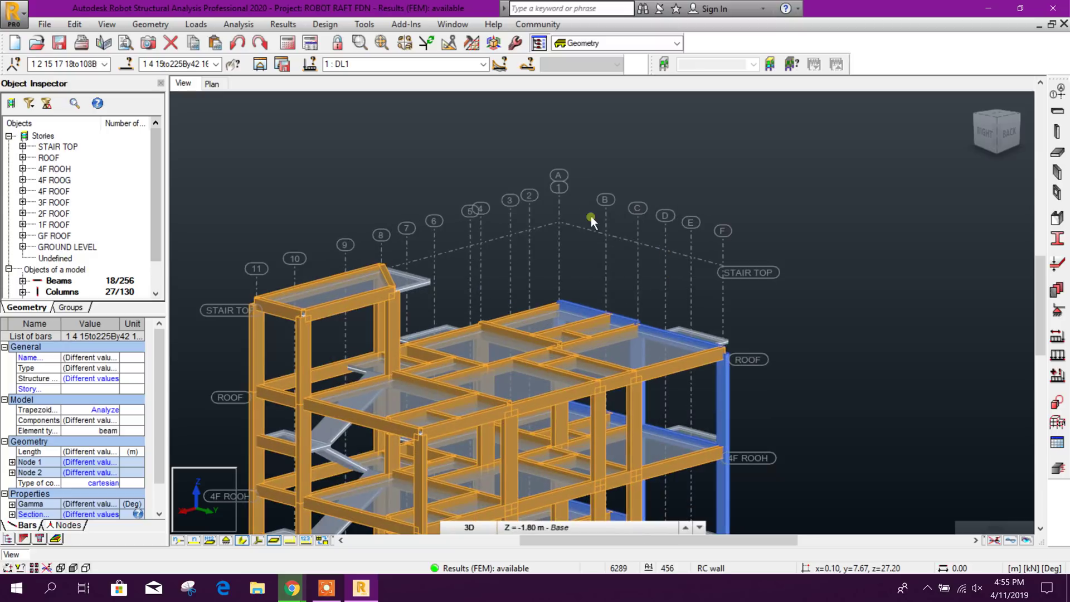
# Offset grid axis 1 by -0.5 m in X with Structure modification enabled
pyautogui.rightClick(566, 190)
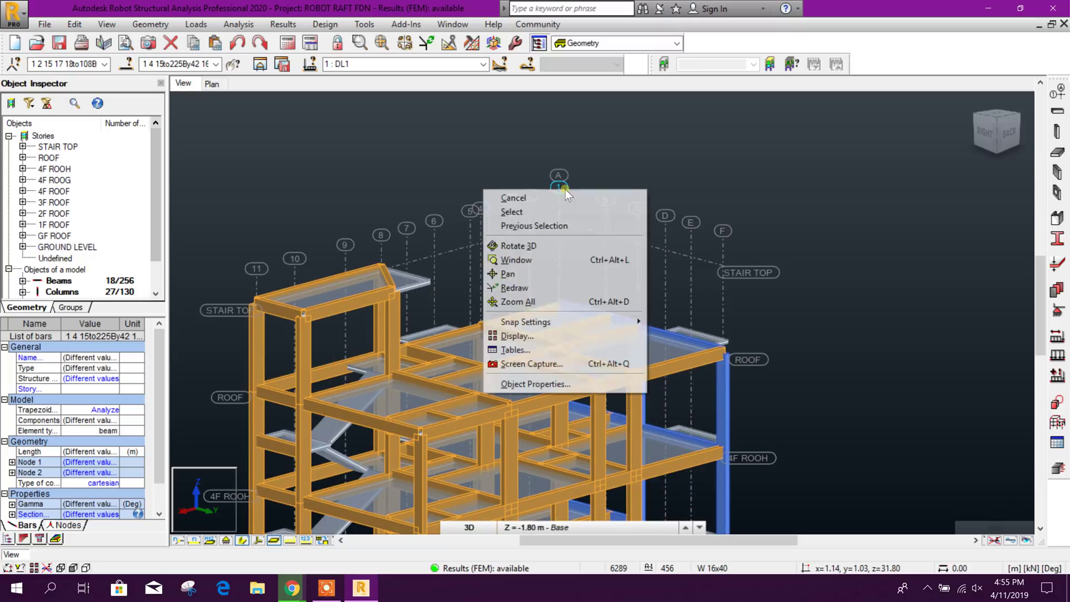
pyautogui.click(532, 384)
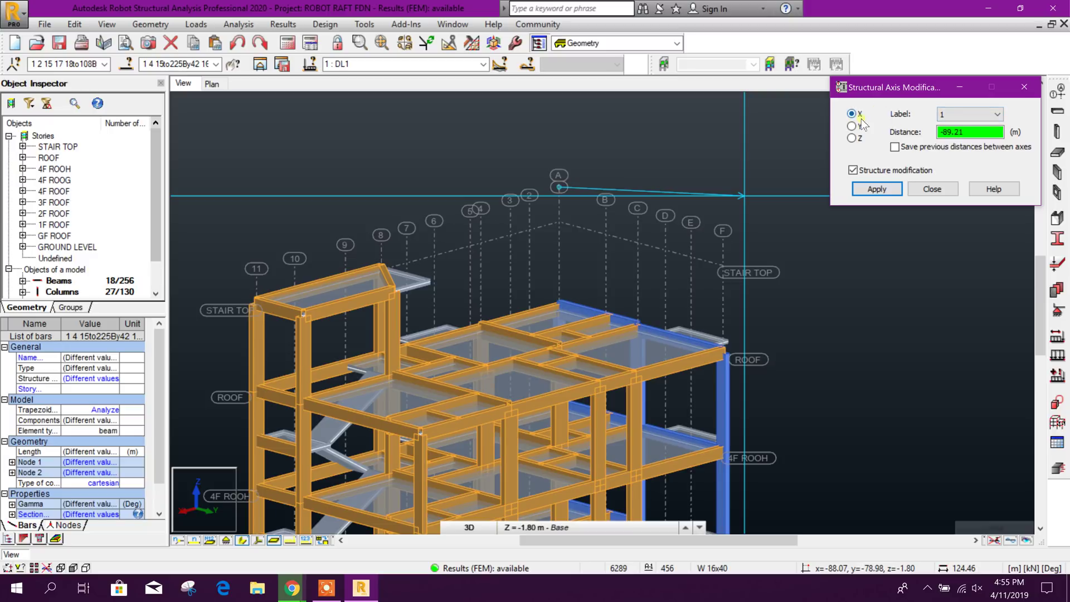
pyautogui.click(983, 133)
pyautogui.moveTo(967, 133); pyautogui.dragTo(948, 132)
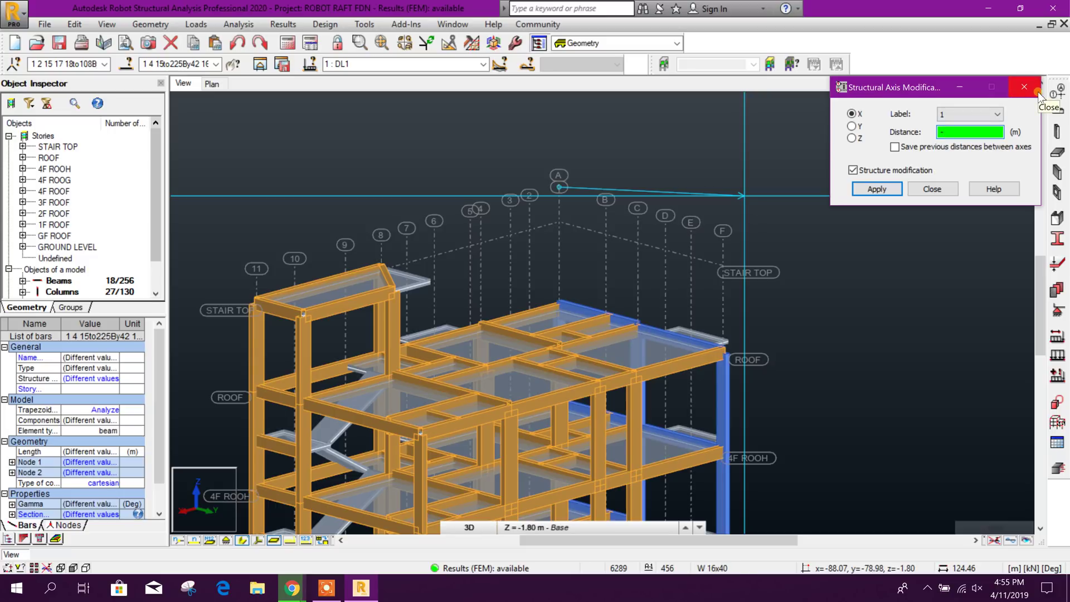
pyautogui.write('0.5')
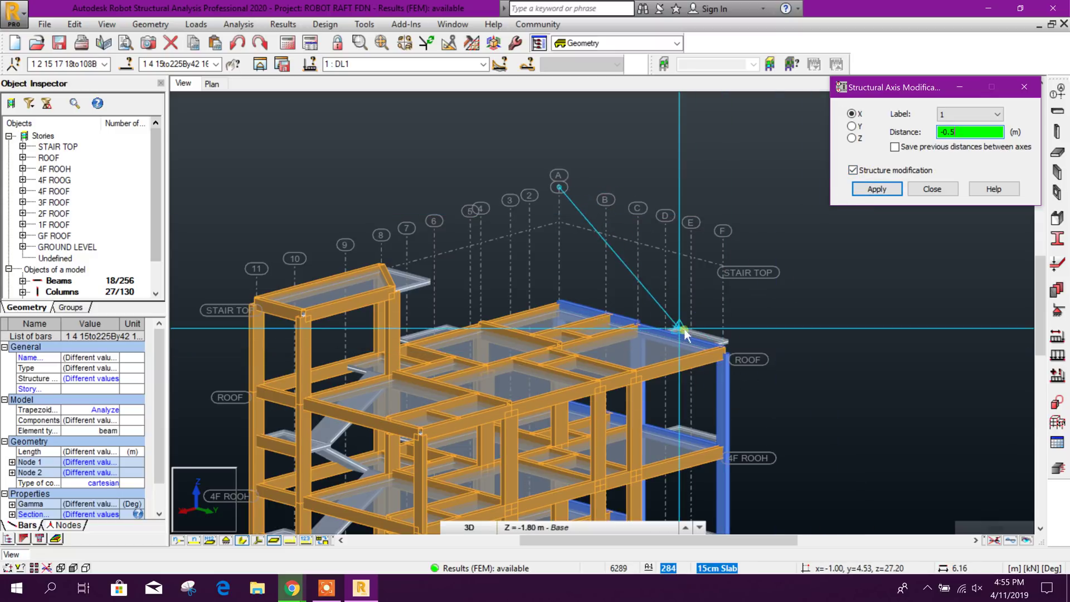
pyautogui.click(876, 190)
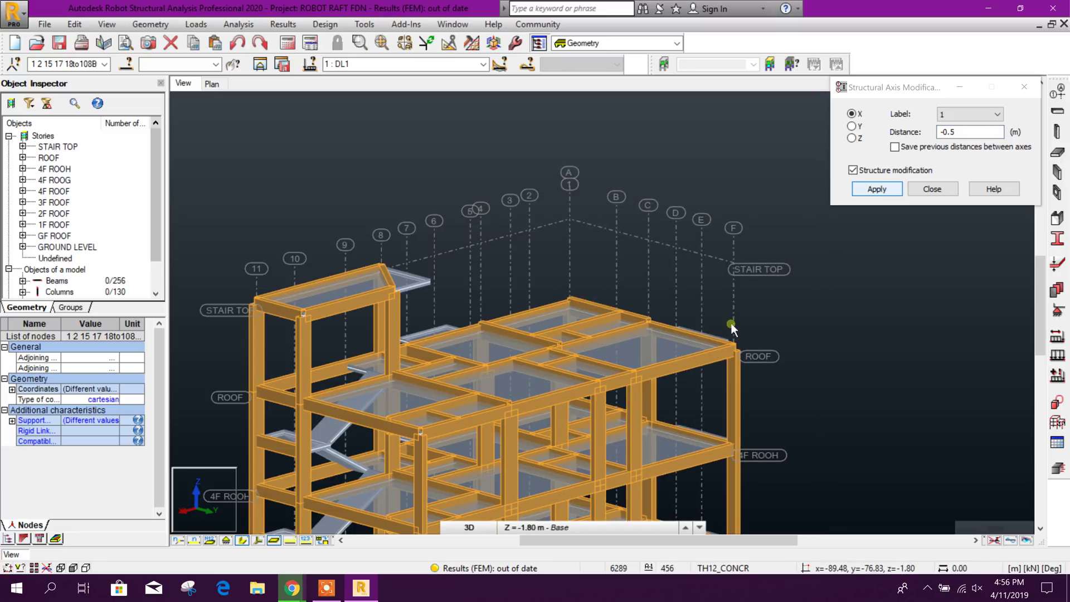
pyautogui.scroll(2, 732, 329)
pyautogui.scroll(2, 694, 354)
pyautogui.scroll(2, 573, 326)
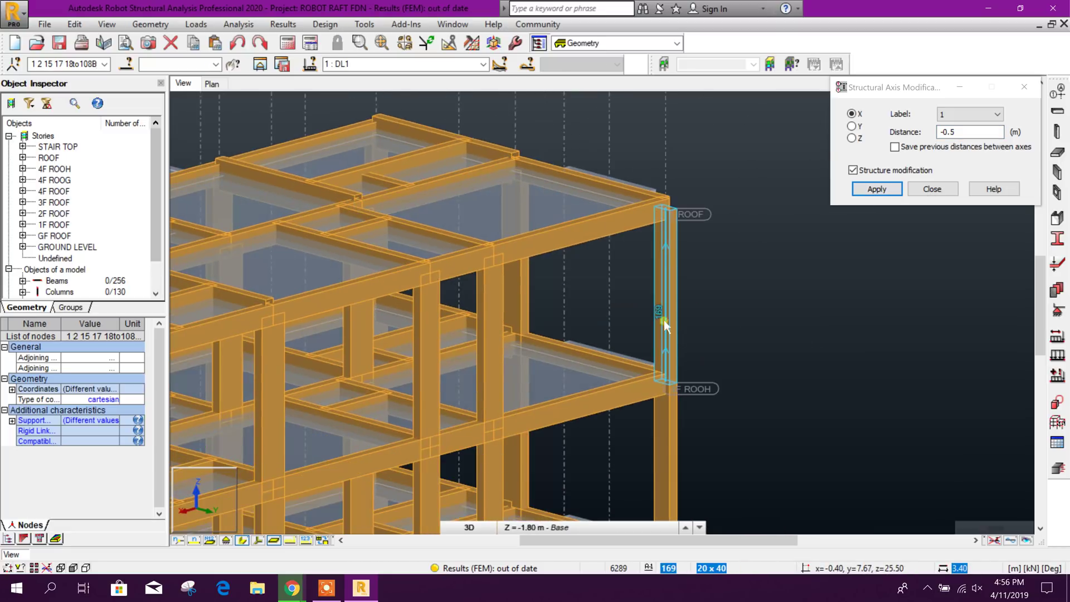
pyautogui.scroll(-1, 661, 314)
pyautogui.scroll(-1, 657, 310)
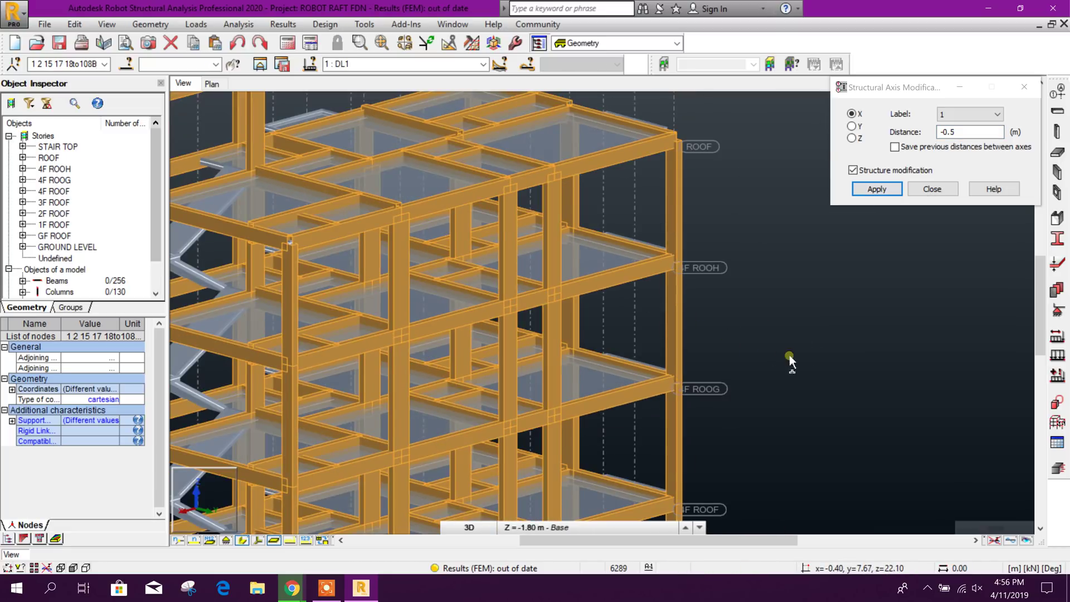
pyautogui.scroll(1, 790, 360)
pyautogui.scroll(1, 772, 390)
pyautogui.scroll(1, 758, 394)
pyautogui.scroll(1, 686, 143)
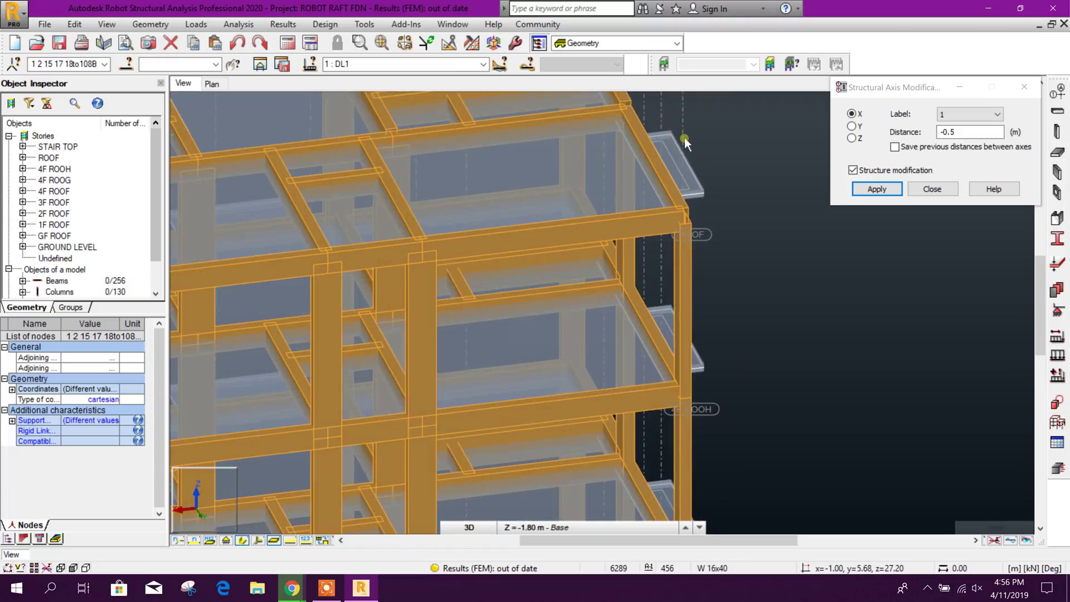
pyautogui.moveTo(686, 142)
pyautogui.keyDown('shift'); pyautogui.mouseDown(button='middle')
pyautogui.moveTo(788, 292)
pyautogui.moveTo(758, 314)
pyautogui.mouseUp(button='middle'); pyautogui.keyUp('shift')
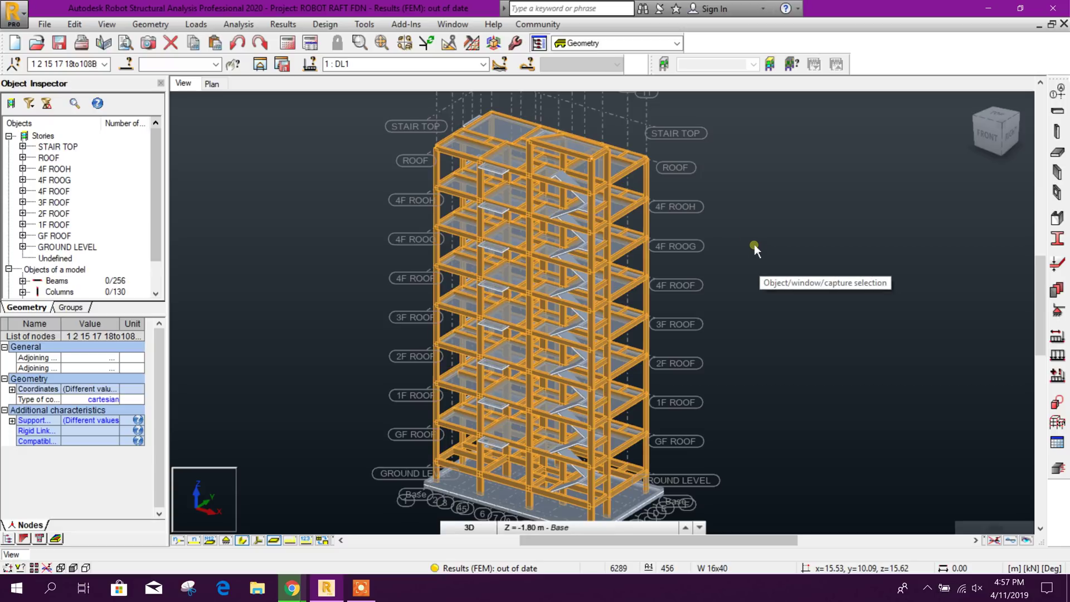
# Start a new project, saving changes to the raft model
pyautogui.click(14, 43)
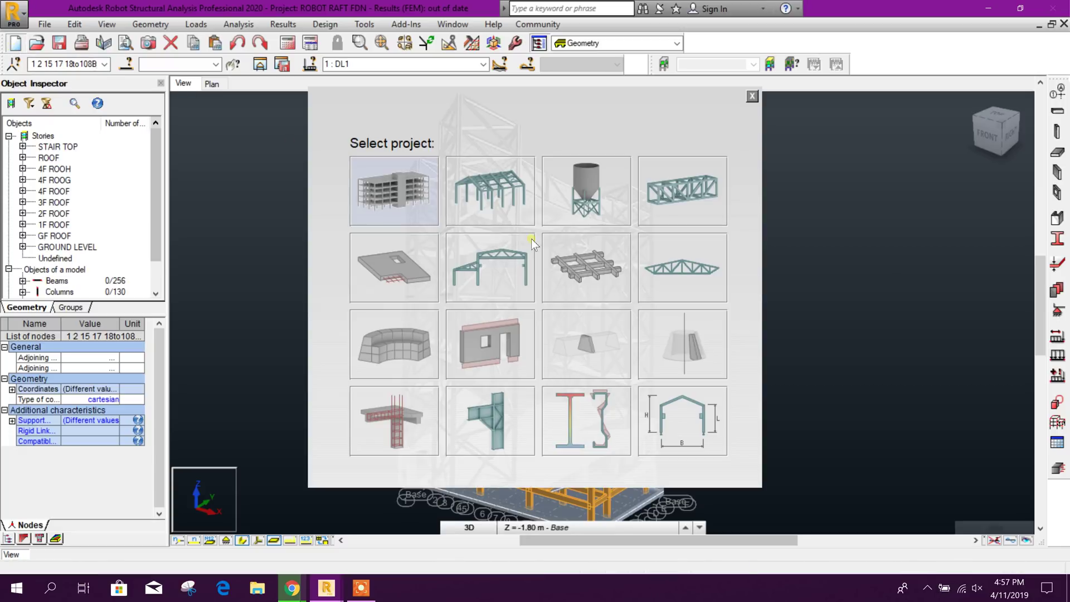
pyautogui.click(459, 238)
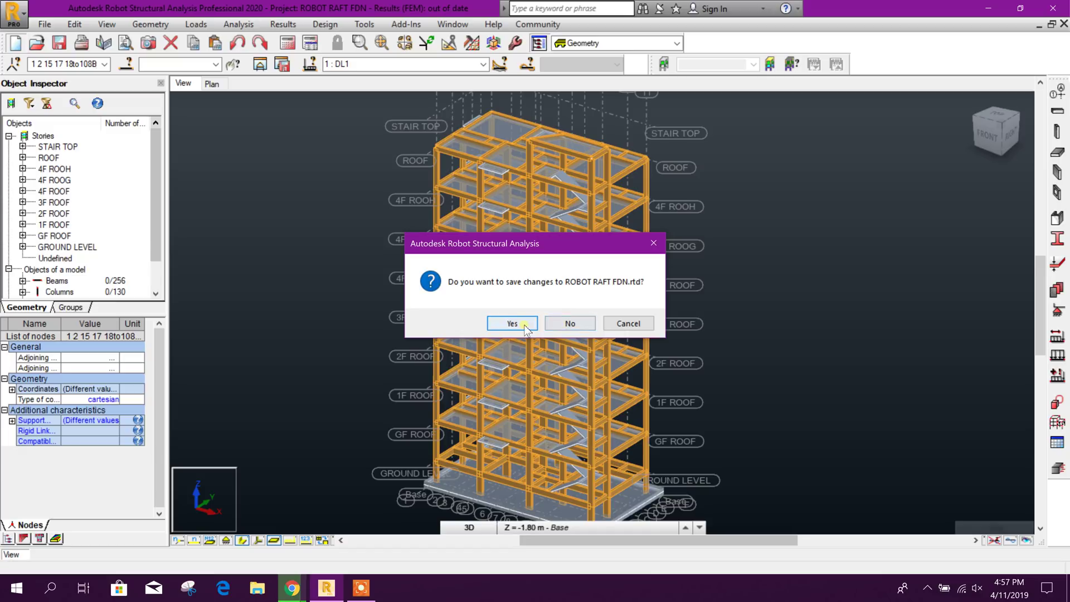
pyautogui.click(527, 325)
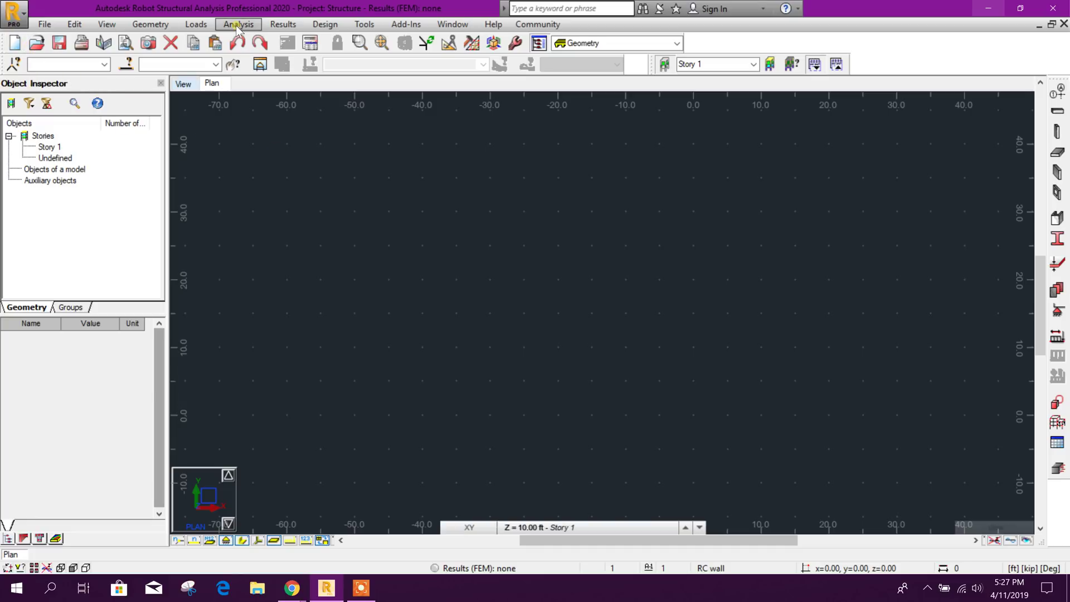
# Switch the Job Preferences units and formats to Metric
pyautogui.click(364, 24)
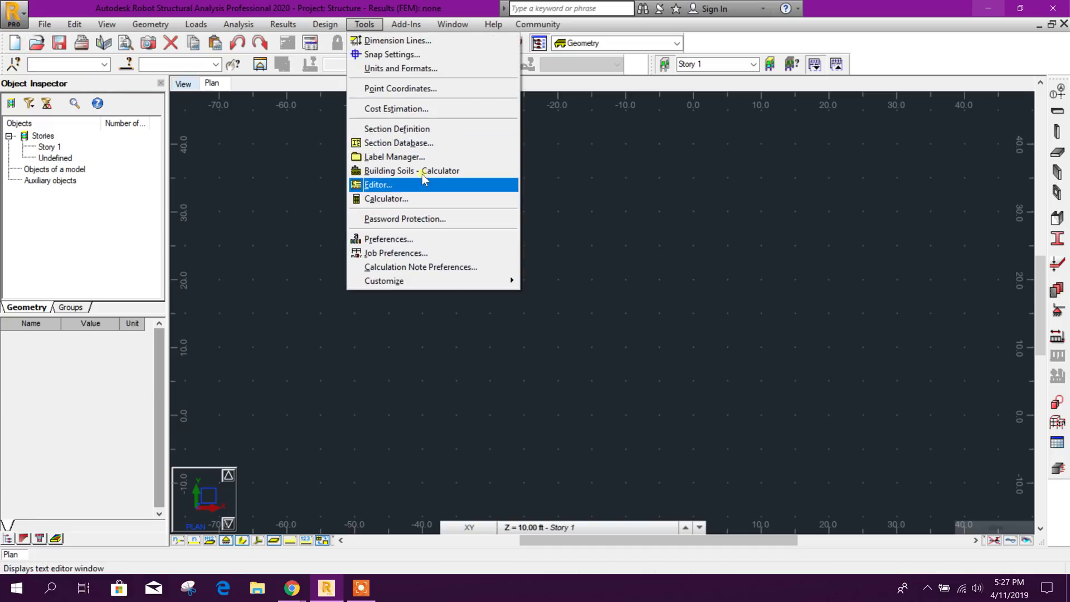
pyautogui.click(401, 244)
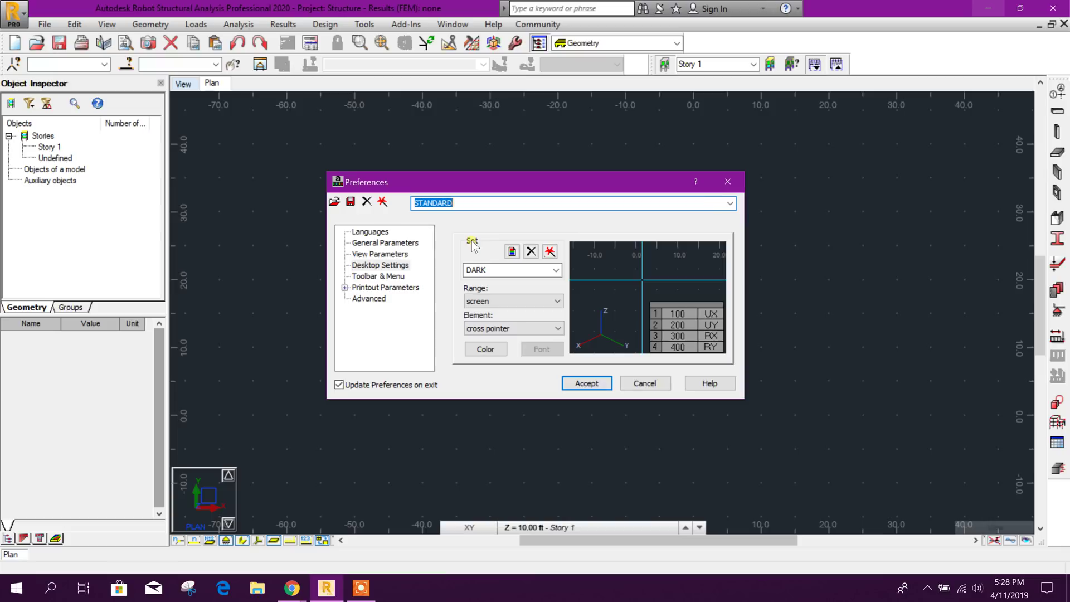
pyautogui.click(728, 182)
pyautogui.click(364, 25)
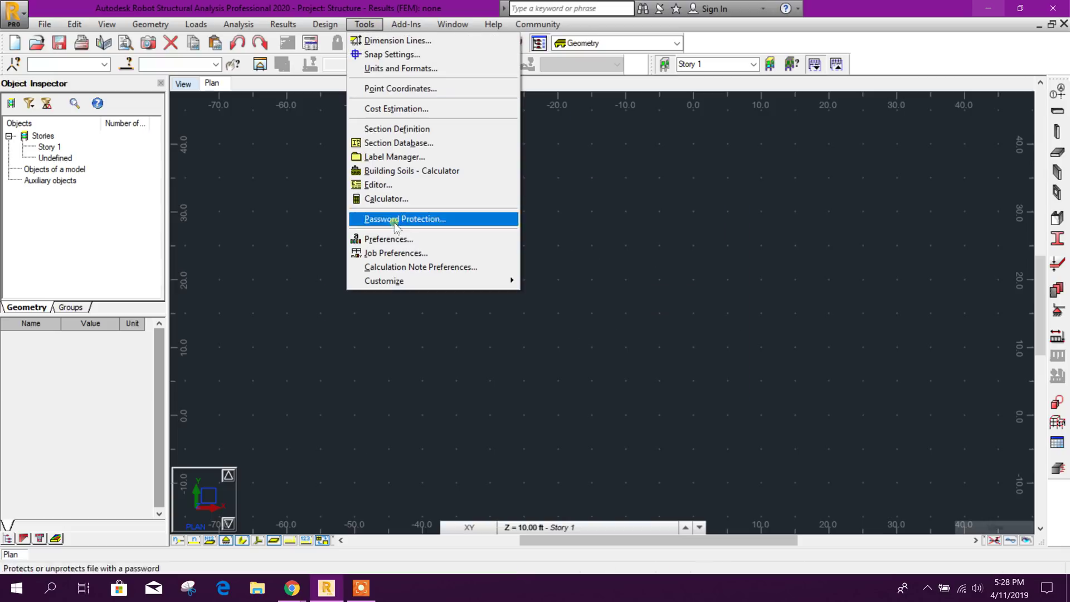
pyautogui.click(400, 253)
pyautogui.click(382, 220)
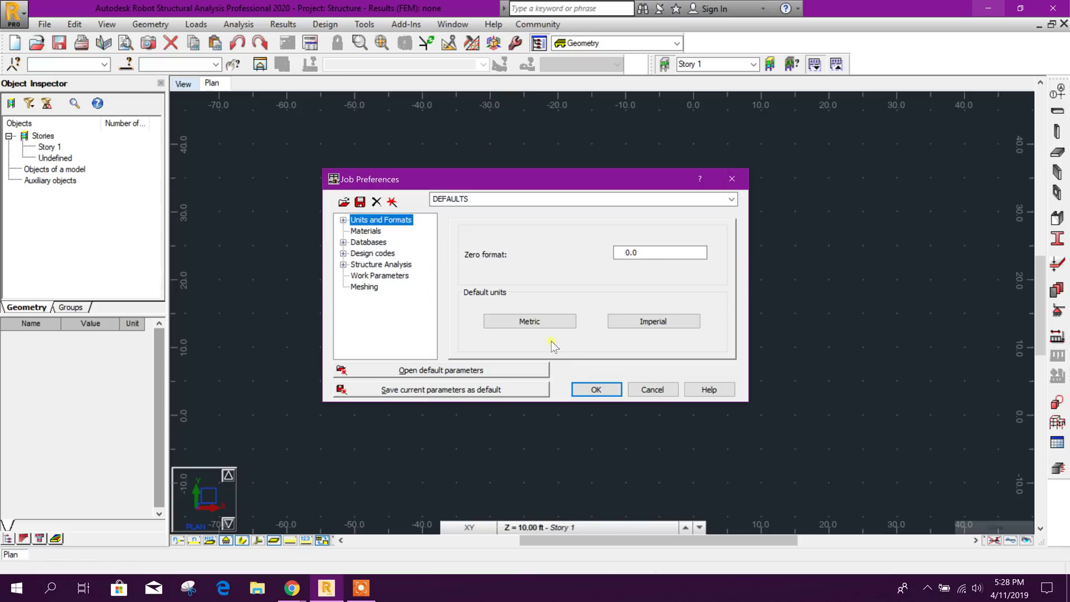
pyautogui.click(535, 322)
pyautogui.click(617, 321)
pyautogui.click(597, 390)
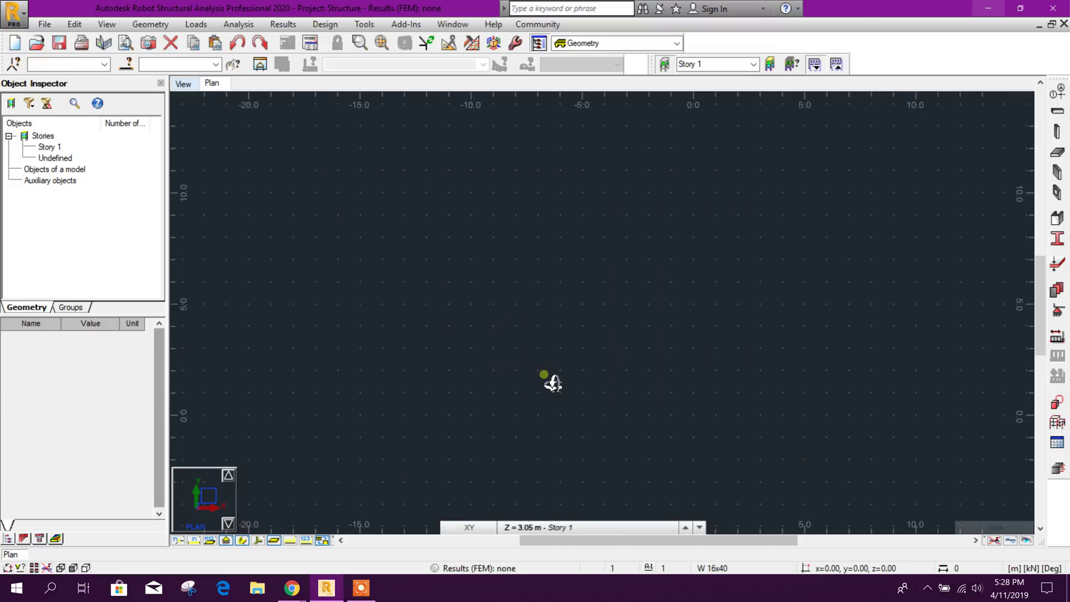
# Define X axes at 0 and 3 m with 1 repetition and 3 m spacing
pyautogui.click(151, 25)
pyautogui.click(167, 51)
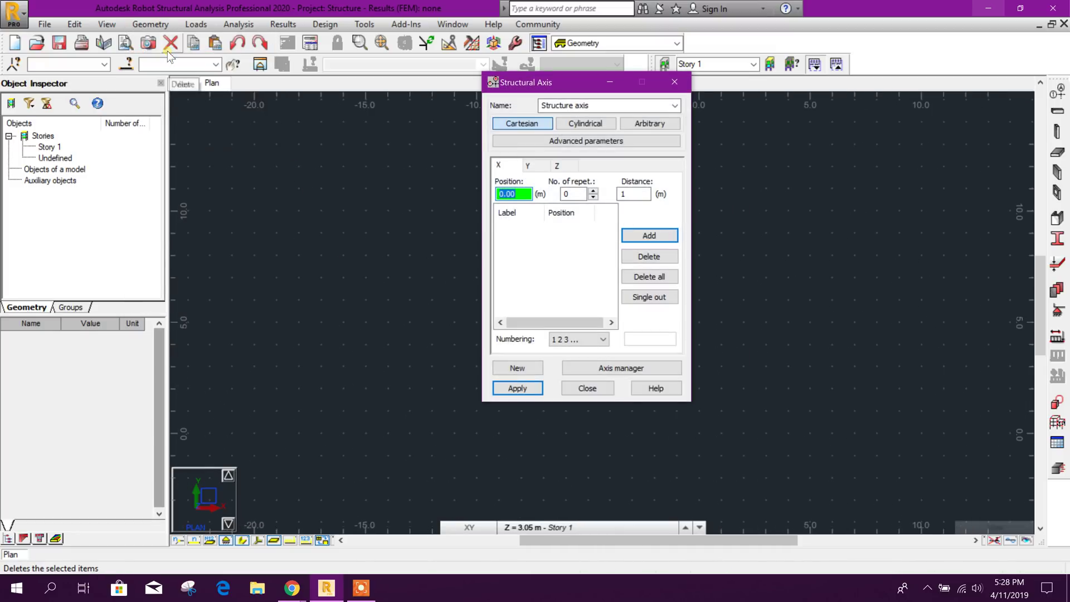
pyautogui.click(569, 194)
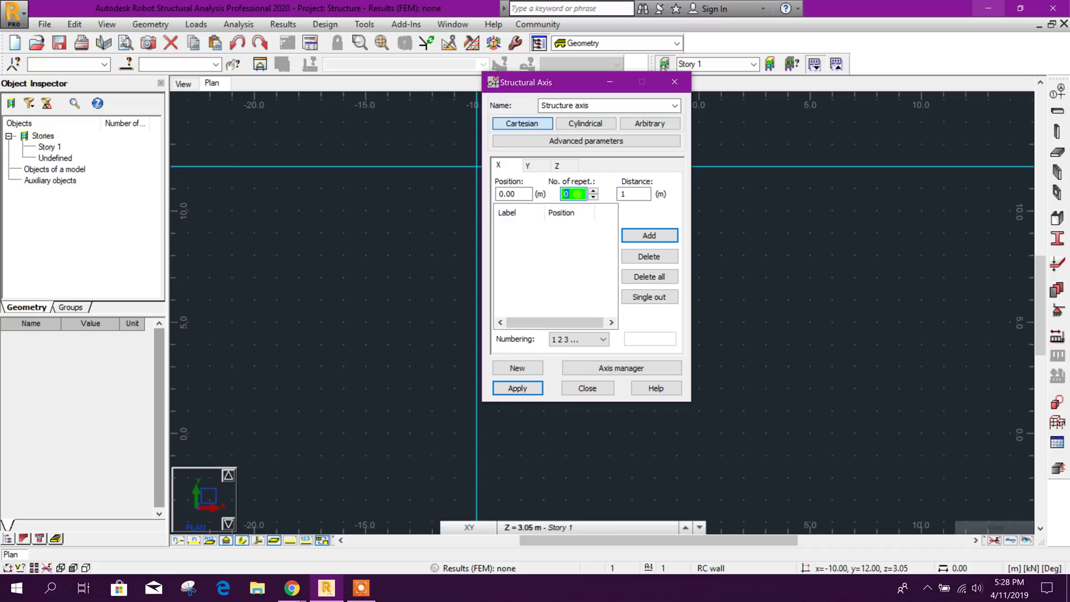
pyautogui.write('1')
pyautogui.press('Tab')
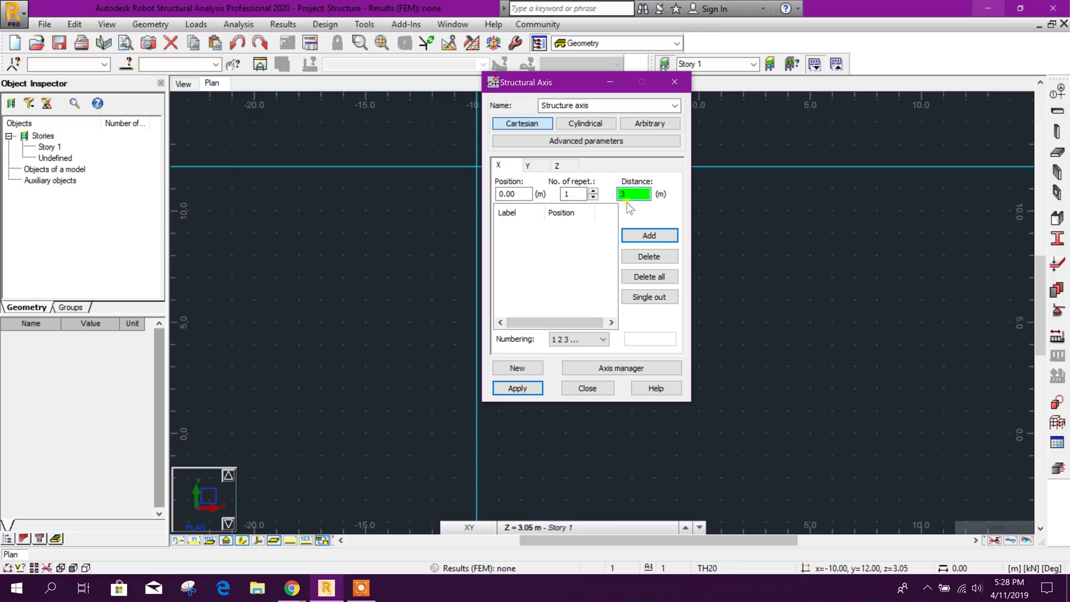
pyautogui.click(649, 235)
# Add Y axes at 0, 3 and 6 m with 2 repetitions and apply the grid
pyautogui.click(542, 169)
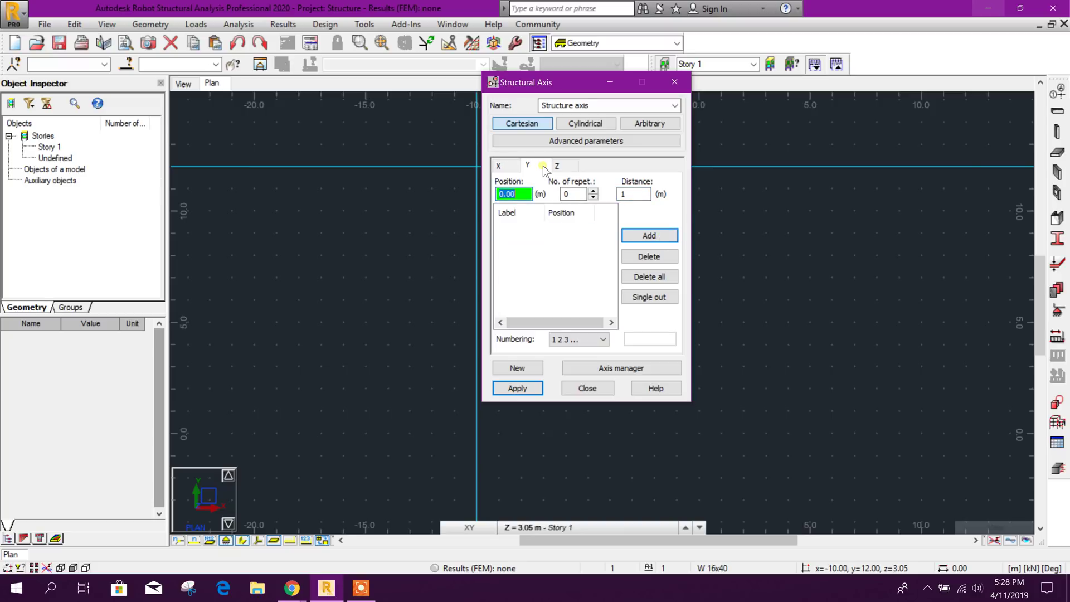
pyautogui.press('Tab')
pyautogui.press('Tab')
pyautogui.write('3')
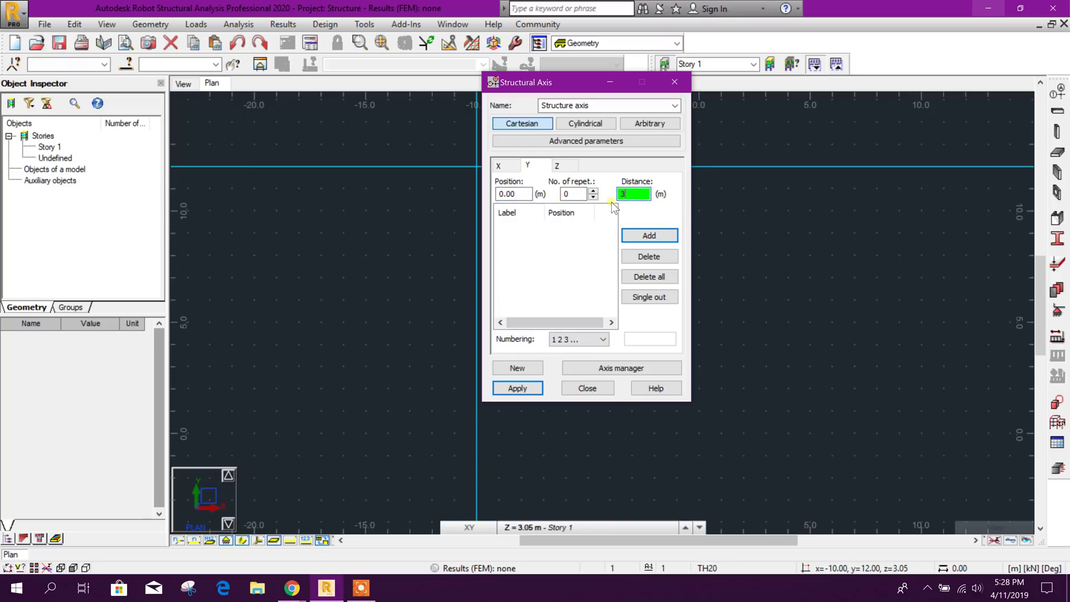
pyautogui.click(574, 195)
pyautogui.write('2')
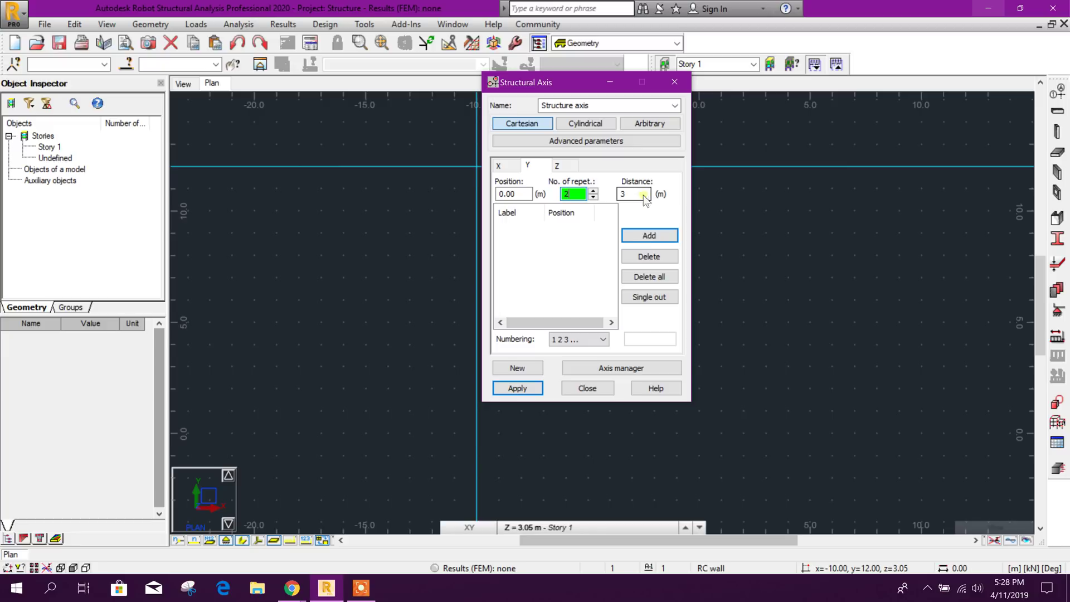
pyautogui.click(648, 236)
pyautogui.click(563, 170)
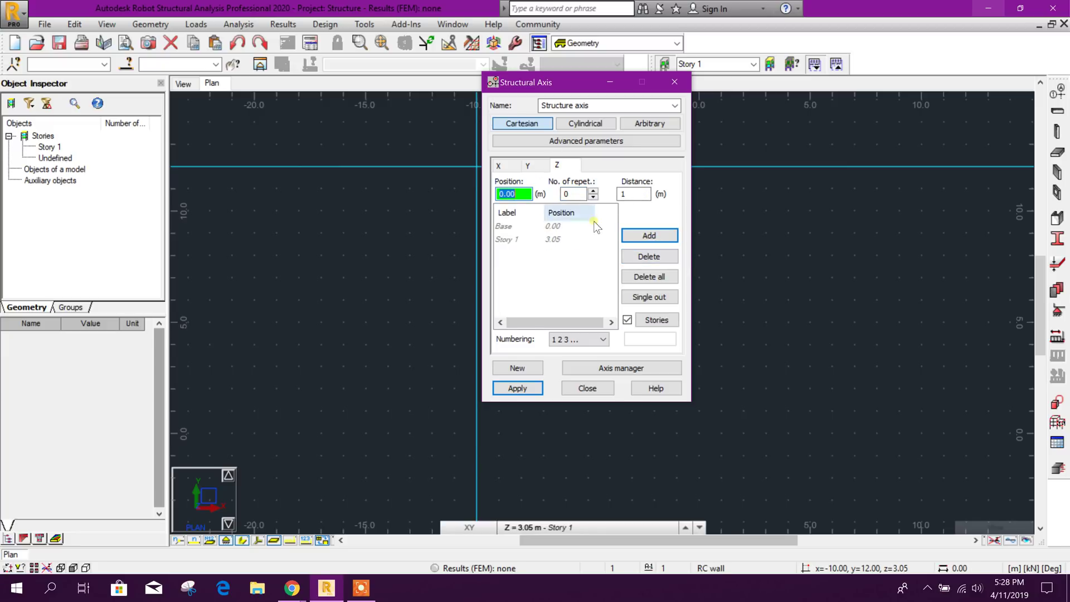
pyautogui.click(536, 391)
pyautogui.click(588, 388)
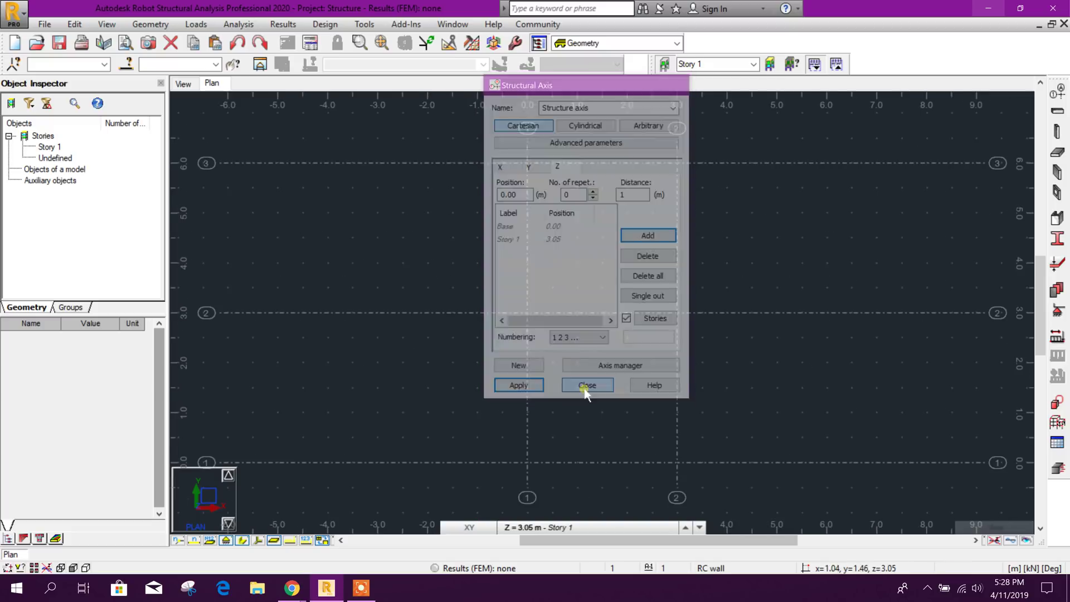
# Replace all stories with Story 1 at level 0 and Story 2 at 3.6 m height
pyautogui.click(150, 25)
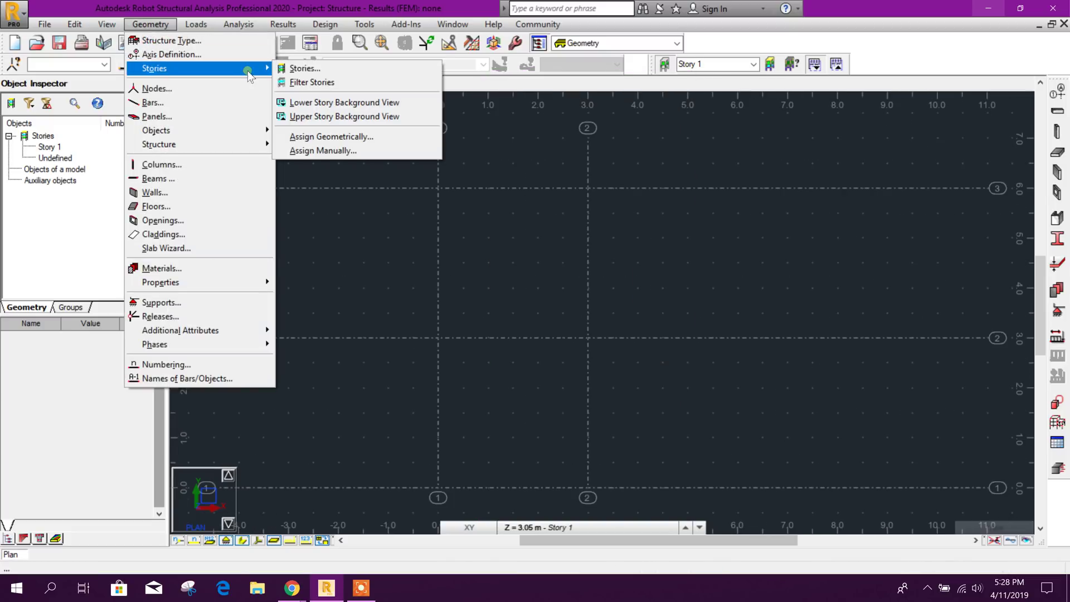
pyautogui.click(301, 68)
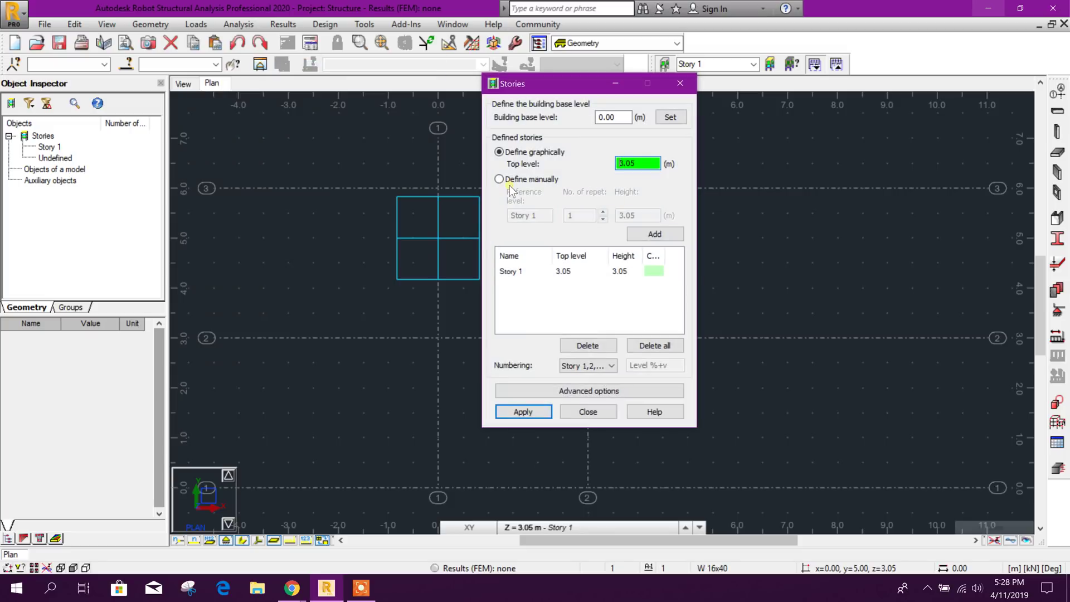
pyautogui.click(500, 179)
pyautogui.click(655, 346)
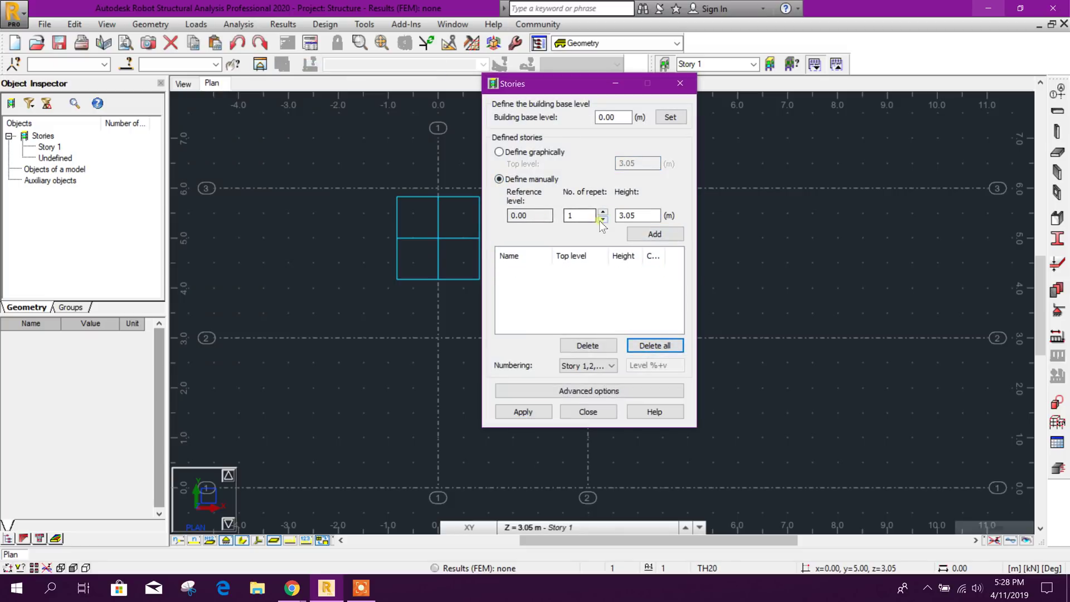
pyautogui.press('Tab')
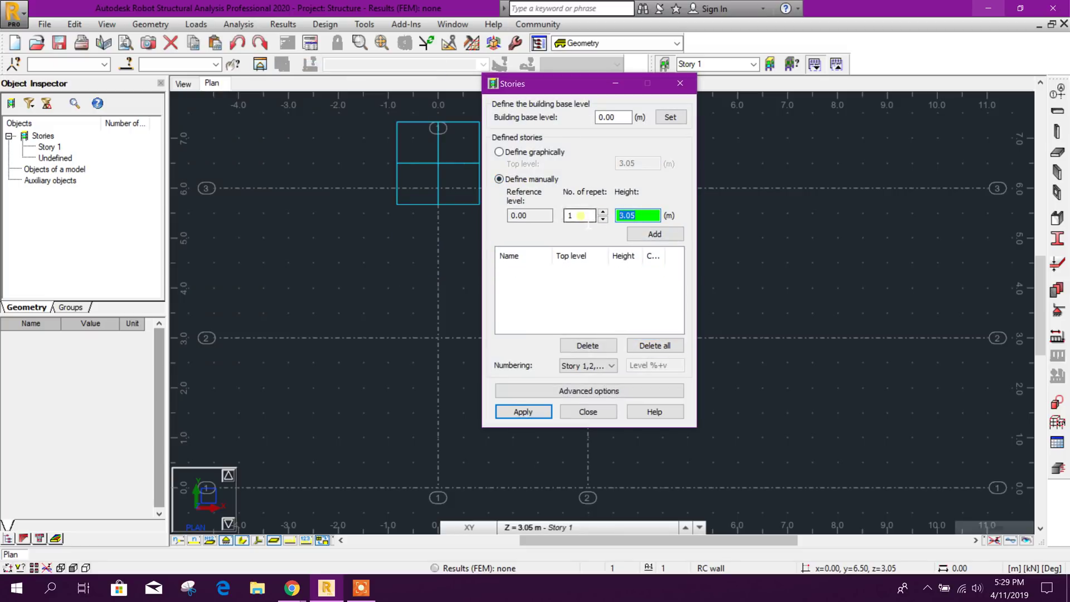
pyautogui.write('0')
pyautogui.click(654, 234)
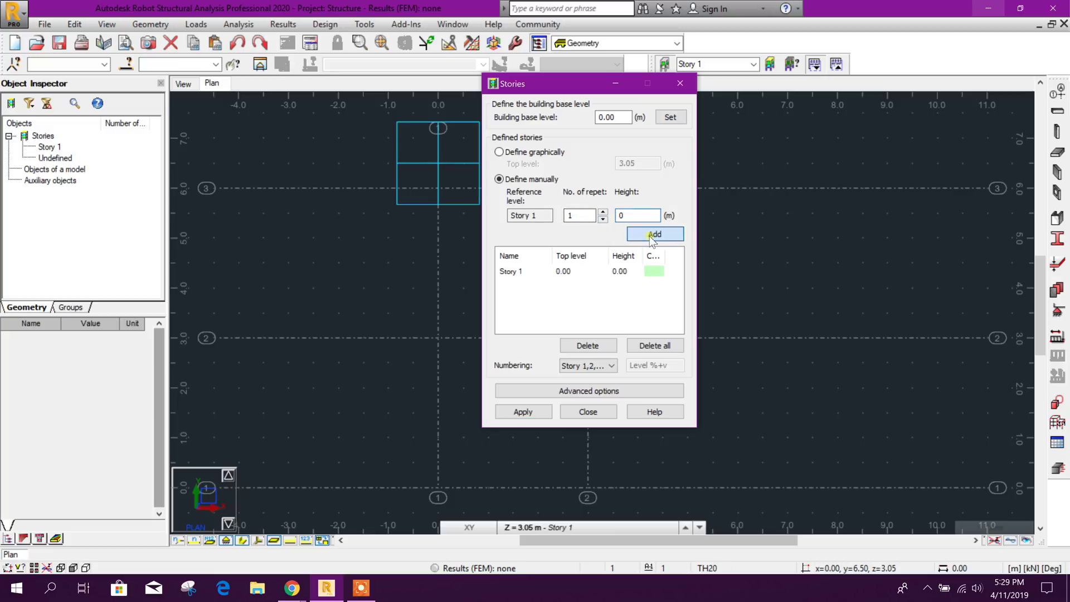
pyautogui.click(618, 216)
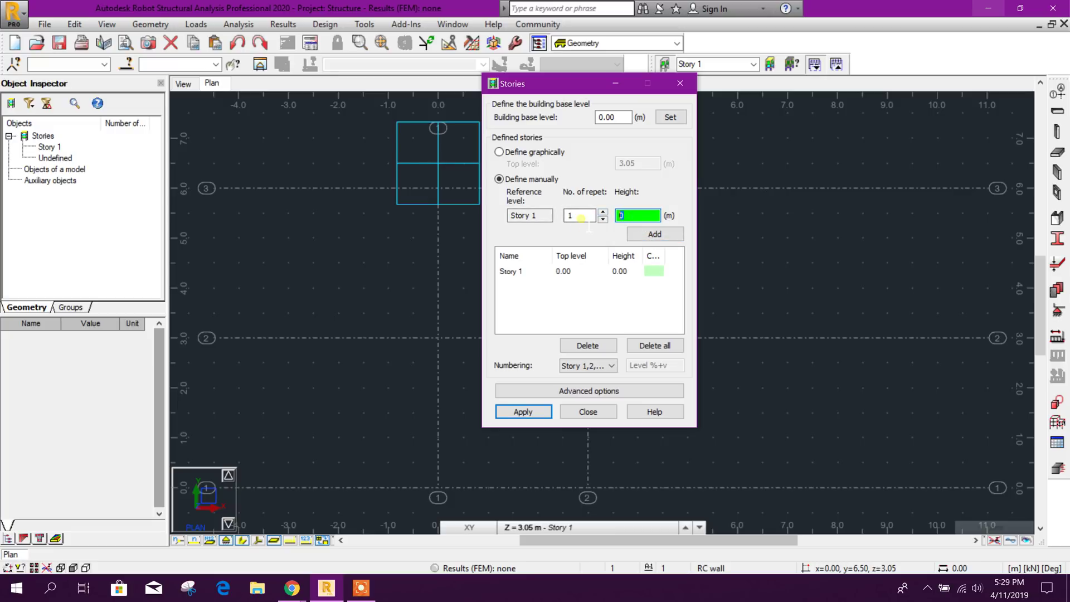
pyautogui.write('3.6')
pyautogui.click(673, 236)
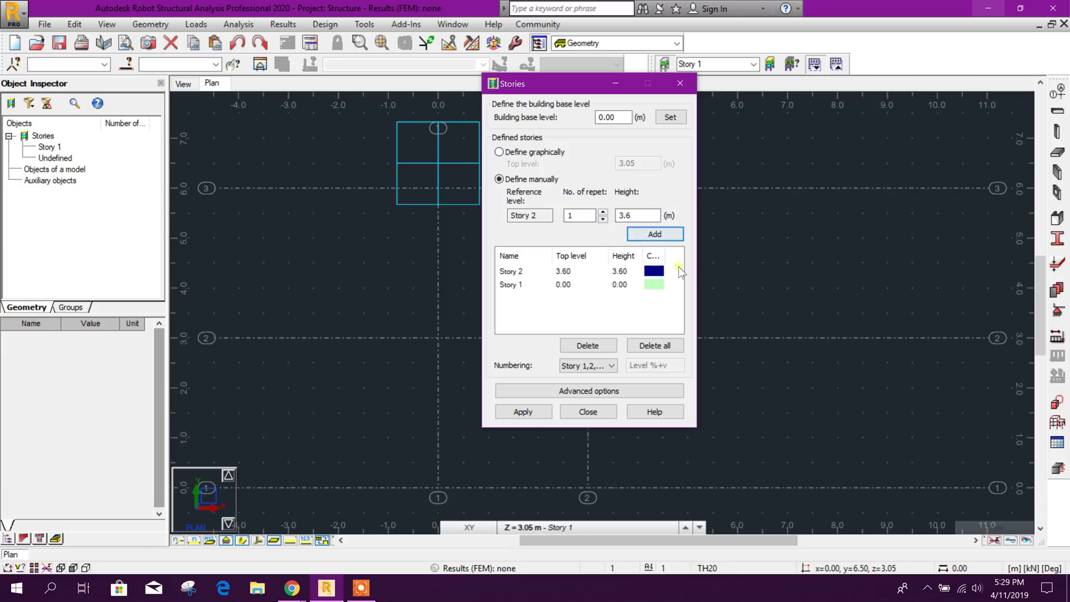
pyautogui.click(522, 412)
pyautogui.click(588, 412)
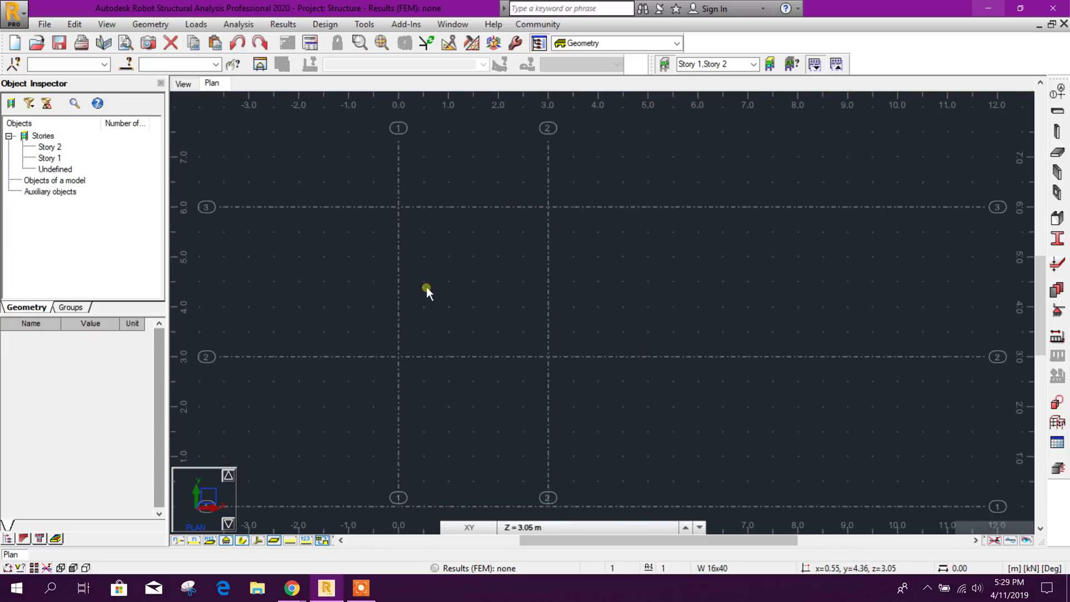
pyautogui.scroll(-2, 471, 335)
pyautogui.scroll(-1, 487, 330)
pyautogui.scroll(1, 488, 352)
pyautogui.scroll(2, 485, 351)
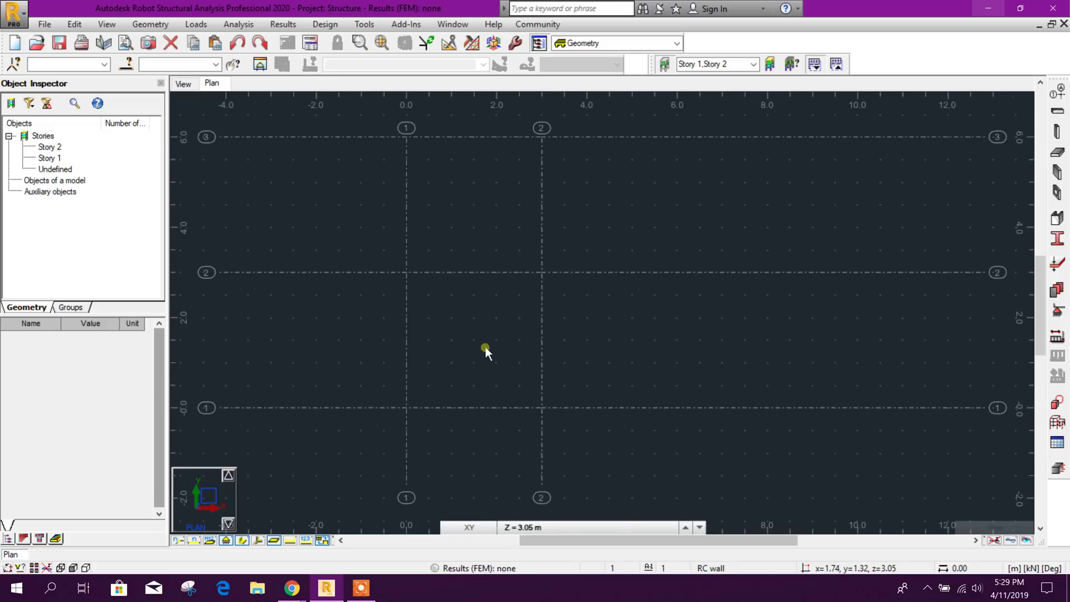
pyautogui.scroll(-1, 481, 357)
pyautogui.scroll(2, 477, 364)
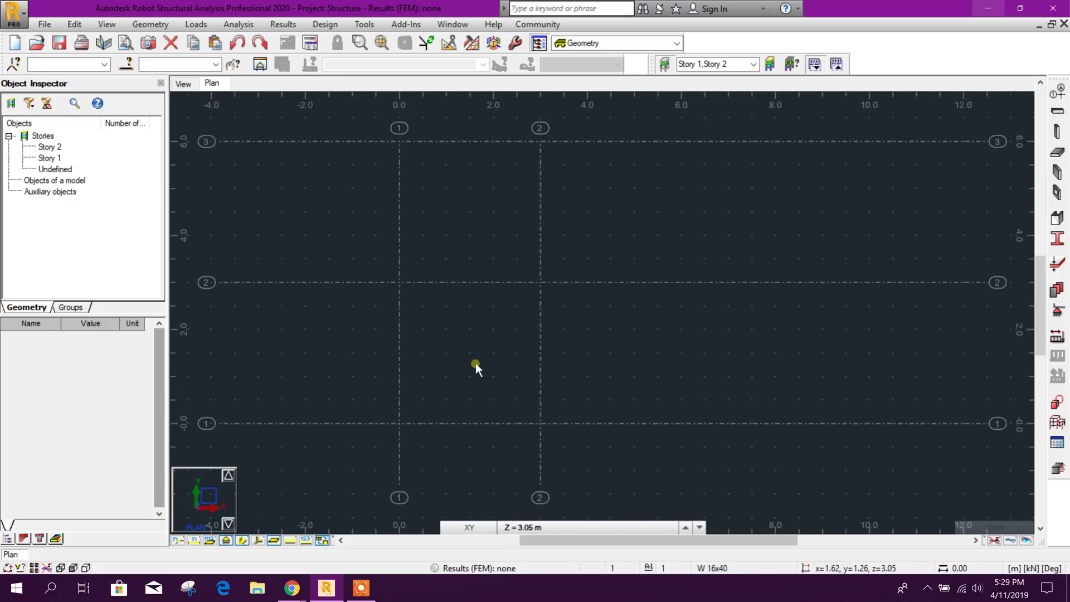
pyautogui.click(142, 24)
pyautogui.moveTo(325, 24)
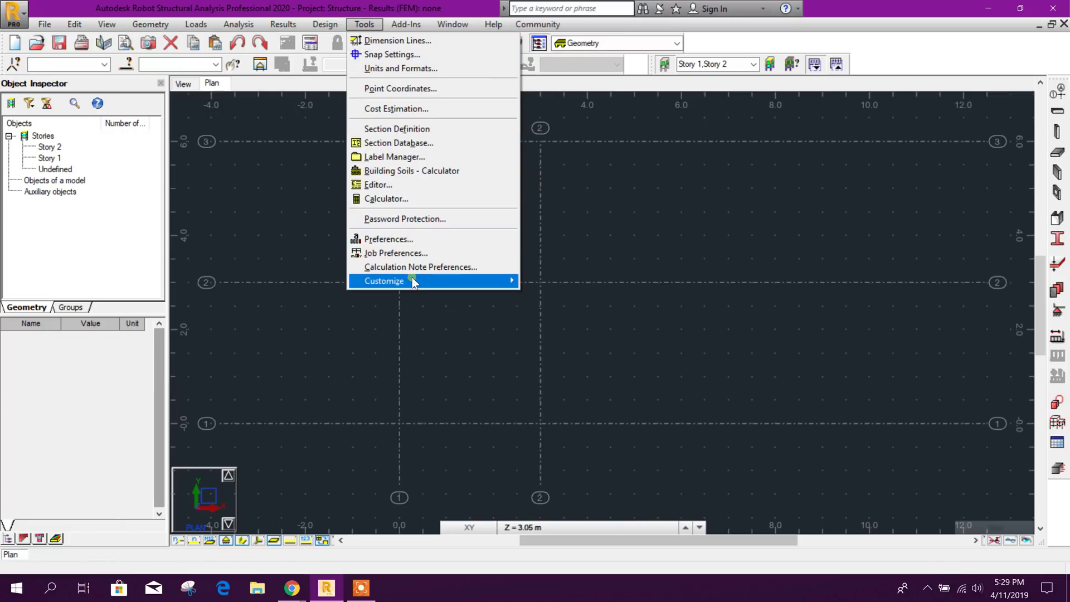
pyautogui.moveTo(383, 281)
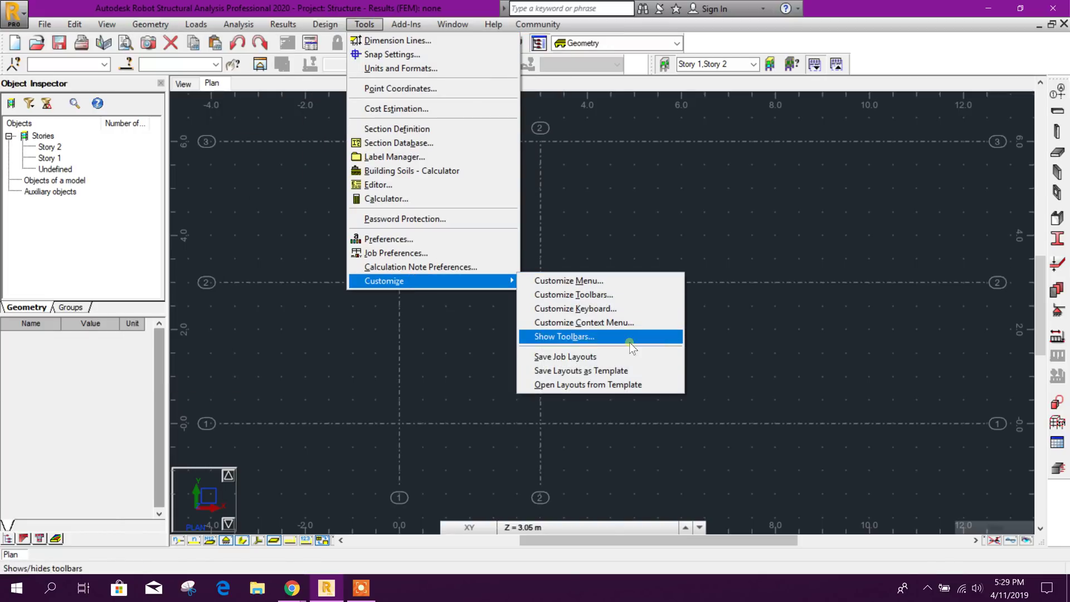
# Turn on the Edit and Objects toolbars and dock them in the top toolbar rows
pyautogui.click(636, 339)
pyautogui.click(457, 236)
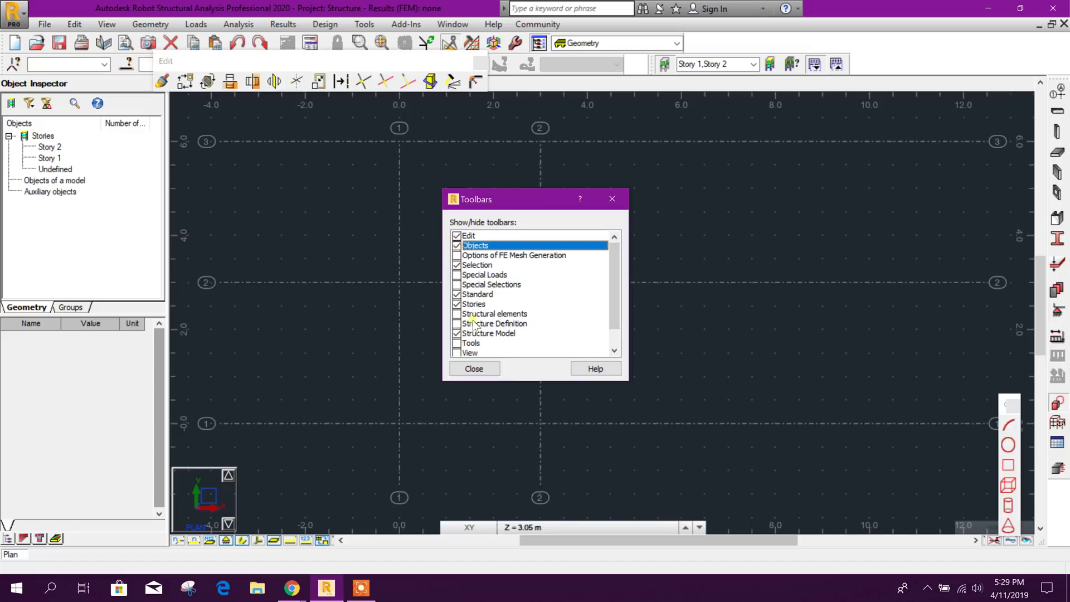
pyautogui.click(474, 369)
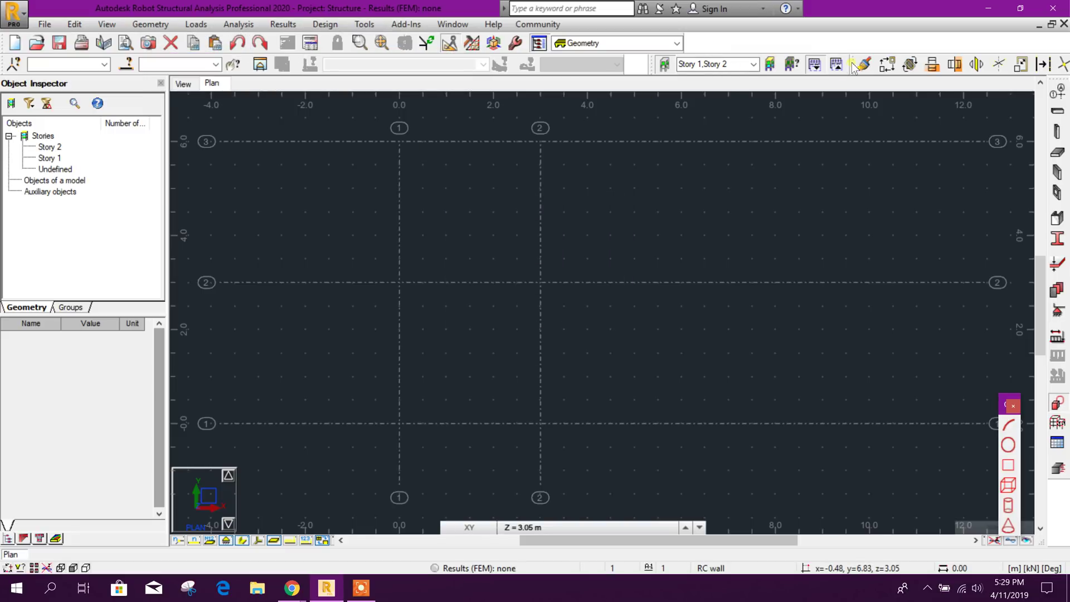
pyautogui.moveTo(855, 67); pyautogui.dragTo(705, 43)
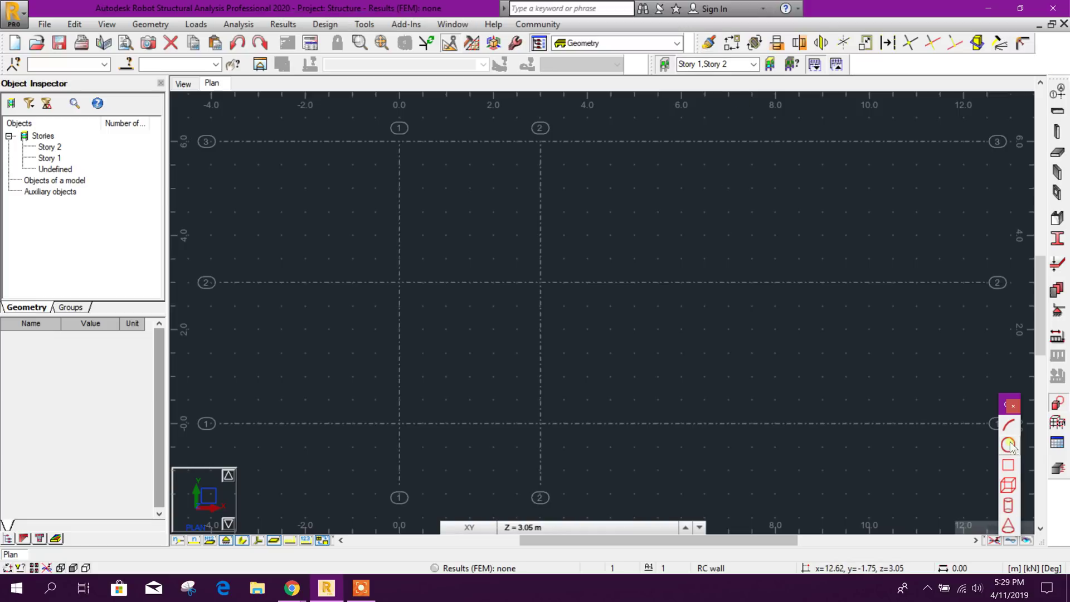
pyautogui.moveTo(1006, 407); pyautogui.dragTo(800, 166)
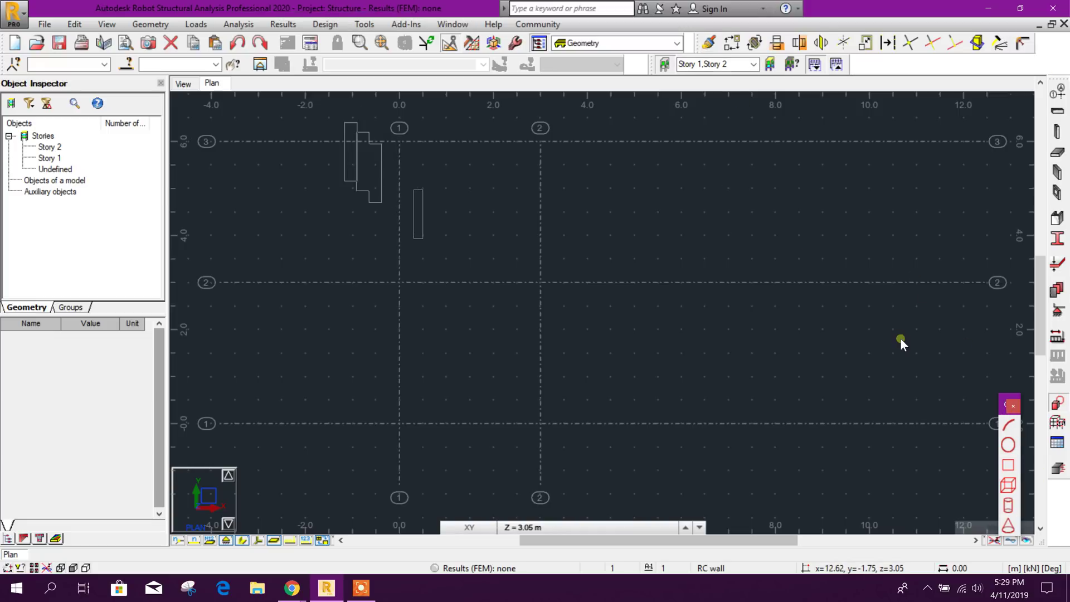
pyautogui.moveTo(800, 167); pyautogui.dragTo(867, 69)
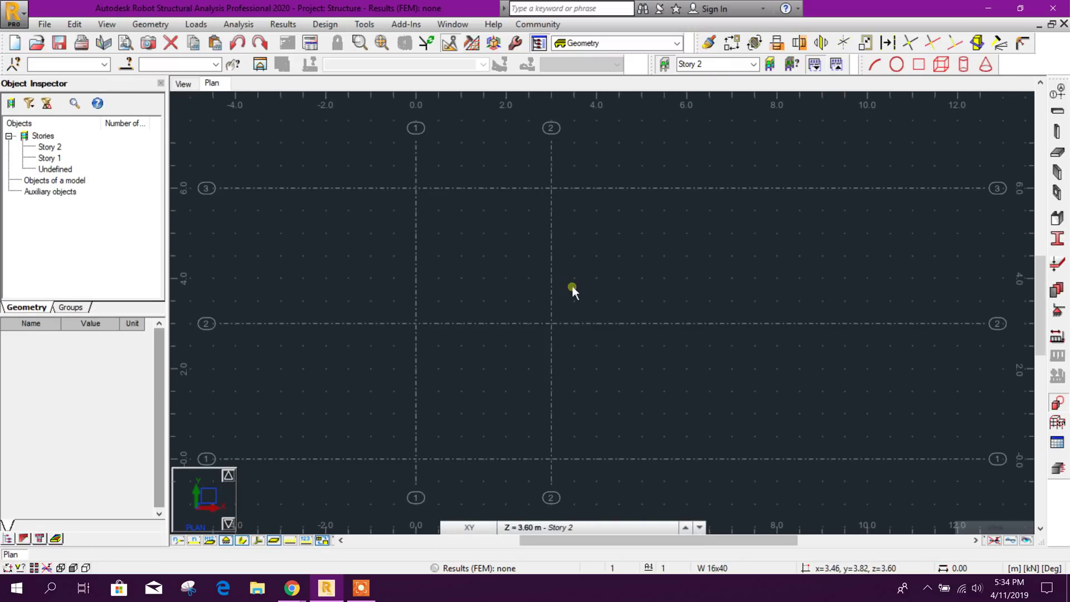
# Set the plan grid step Dx and Dy to 0.50 m and apply it
pyautogui.click(106, 24)
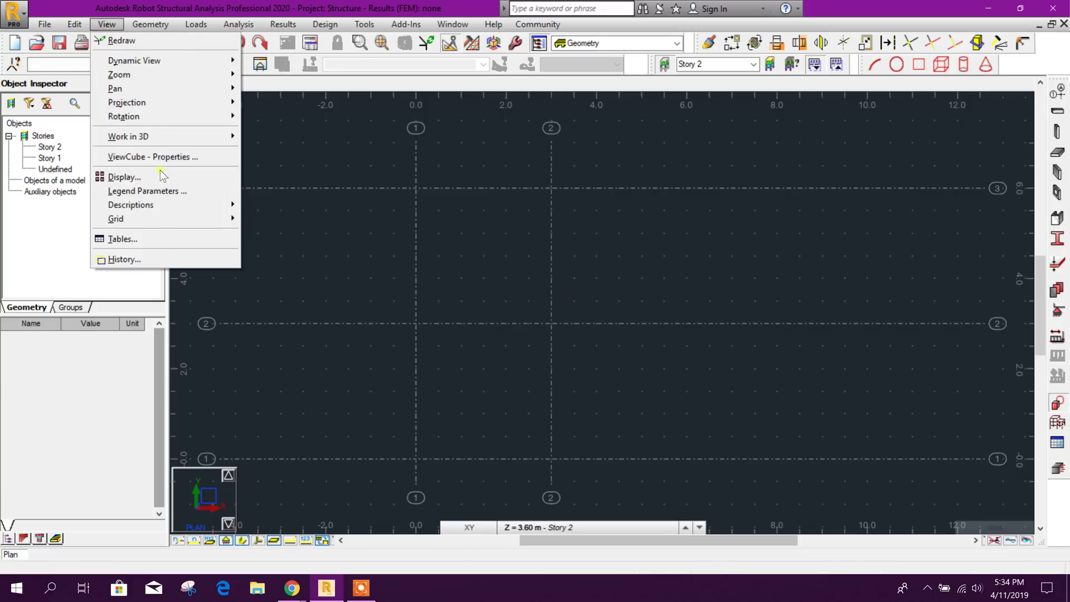
pyautogui.click(316, 218)
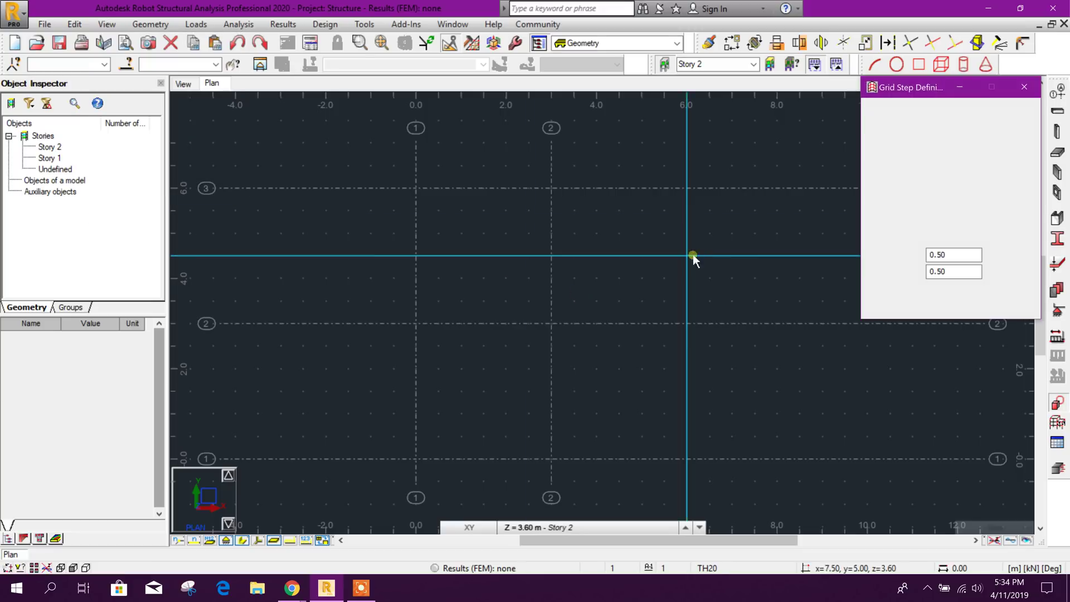
pyautogui.doubleClick(954, 257)
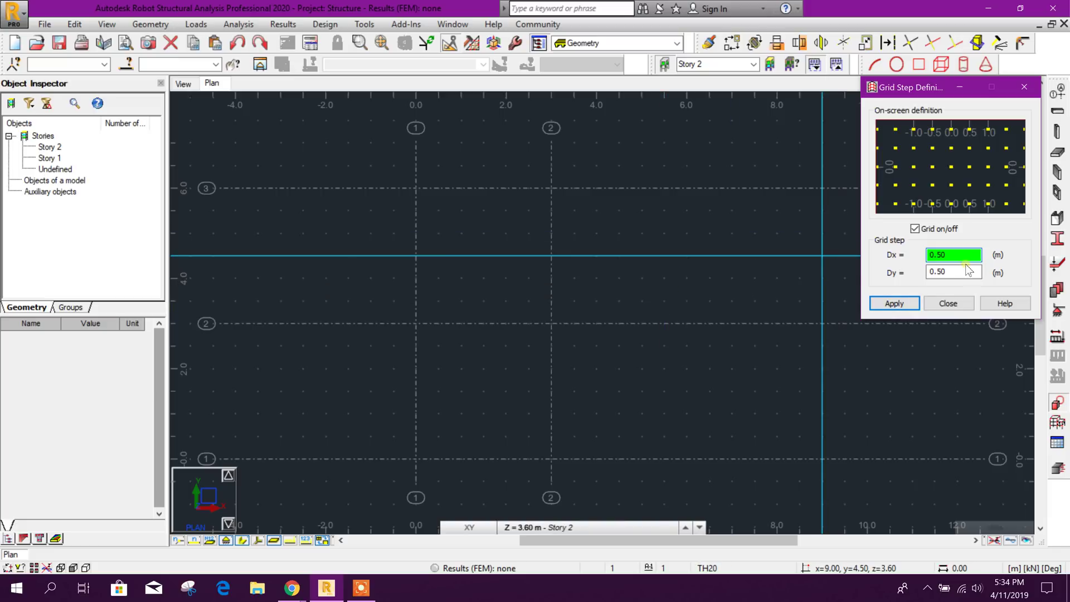
pyautogui.click(893, 304)
# Set up a Begin-Middle-End arc with discretization into 15 edges
pyautogui.click(935, 308)
pyautogui.scroll(2, 597, 358)
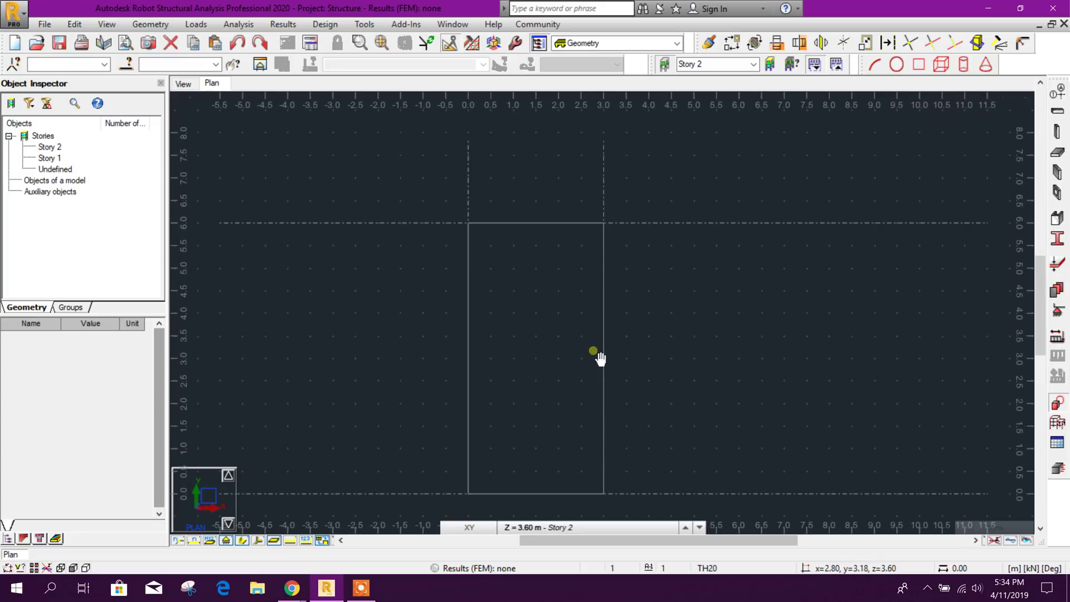
pyautogui.scroll(-1, 564, 360)
pyautogui.scroll(-1, 582, 356)
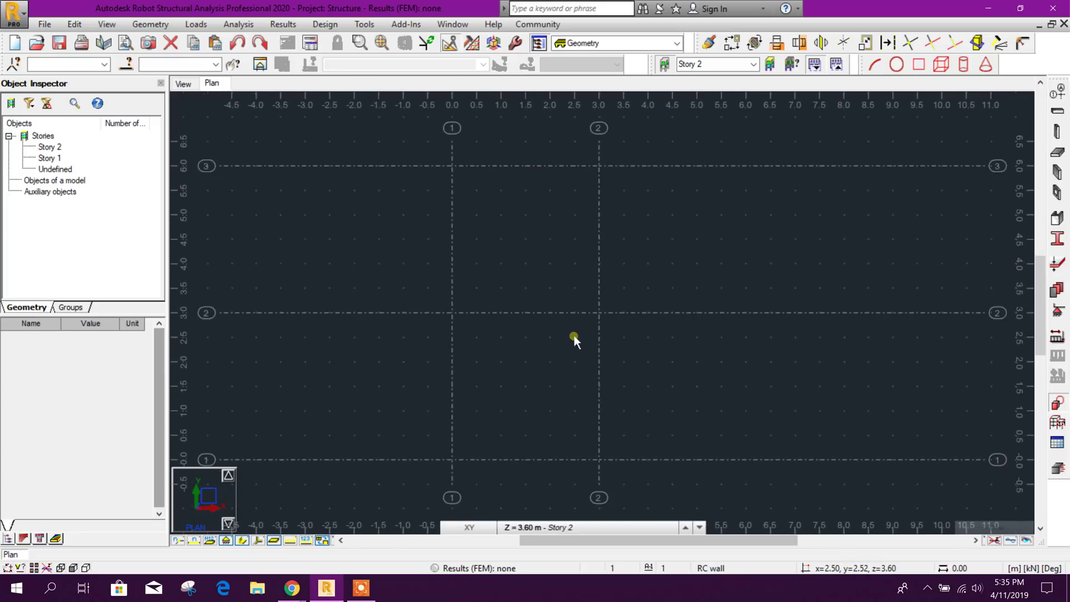
pyautogui.click(877, 66)
pyautogui.click(944, 170)
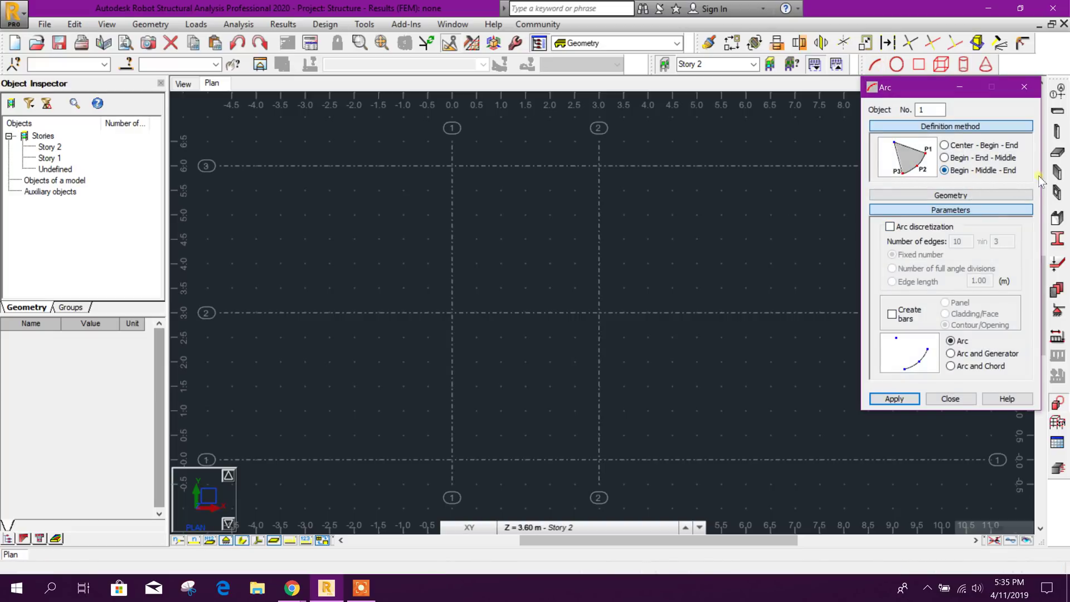
pyautogui.click(890, 227)
pyautogui.write('15')
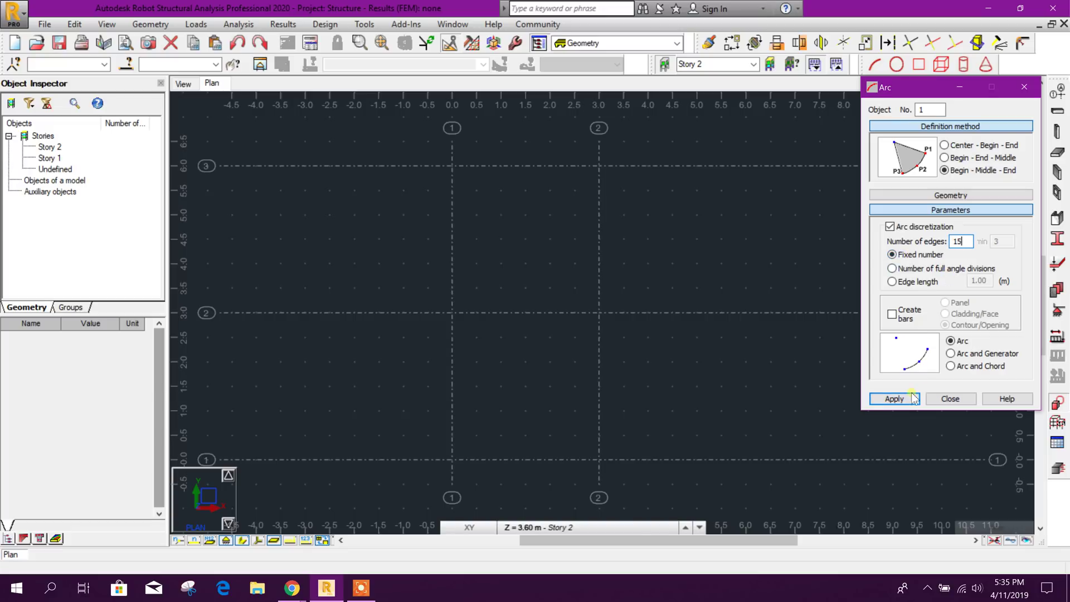
pyautogui.click(894, 399)
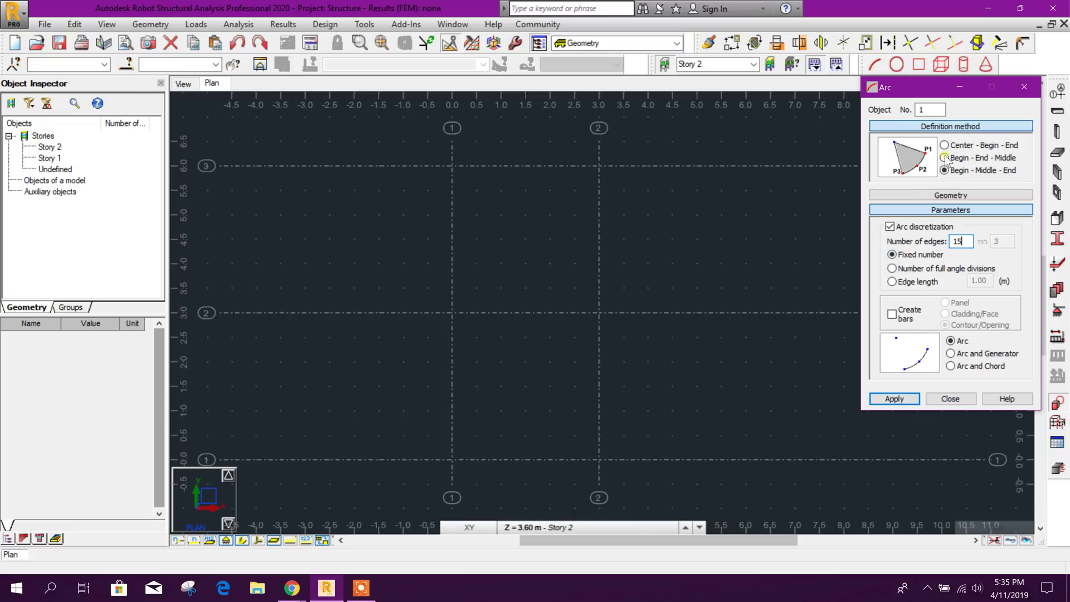
# Draw the arc through points (3.0, 1.5), (1.5, 3.0) and (3.0, 4.5)
pyautogui.click(588, 382)
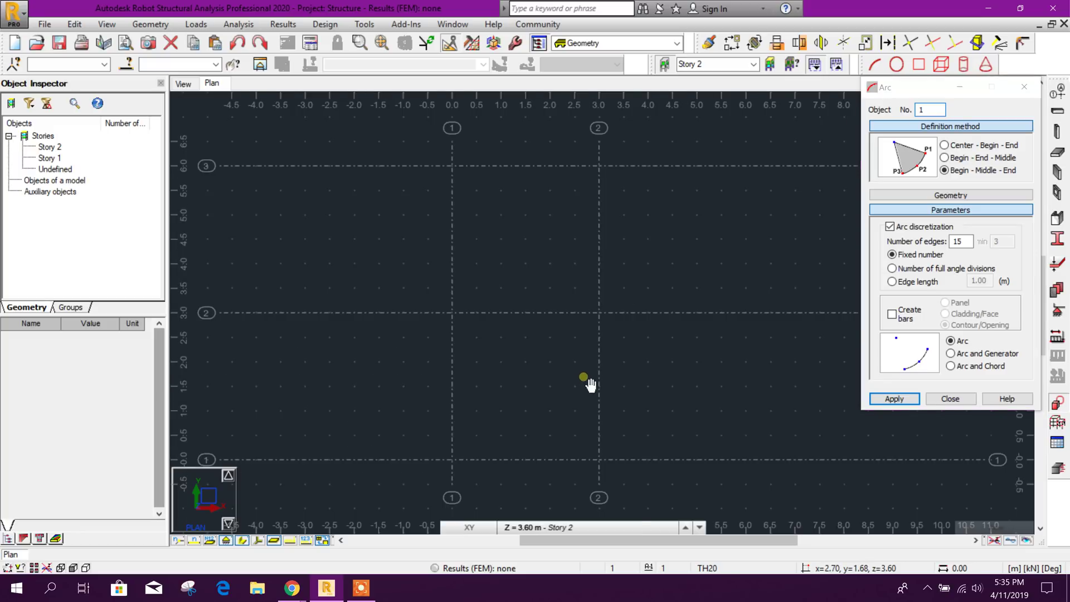
pyautogui.click(895, 398)
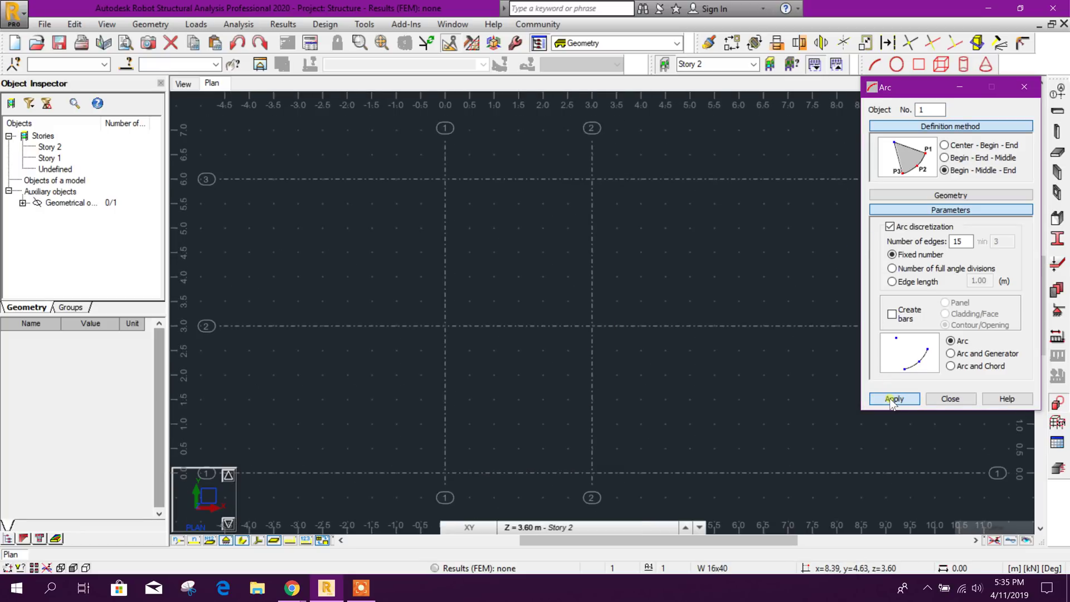
pyautogui.click(591, 401)
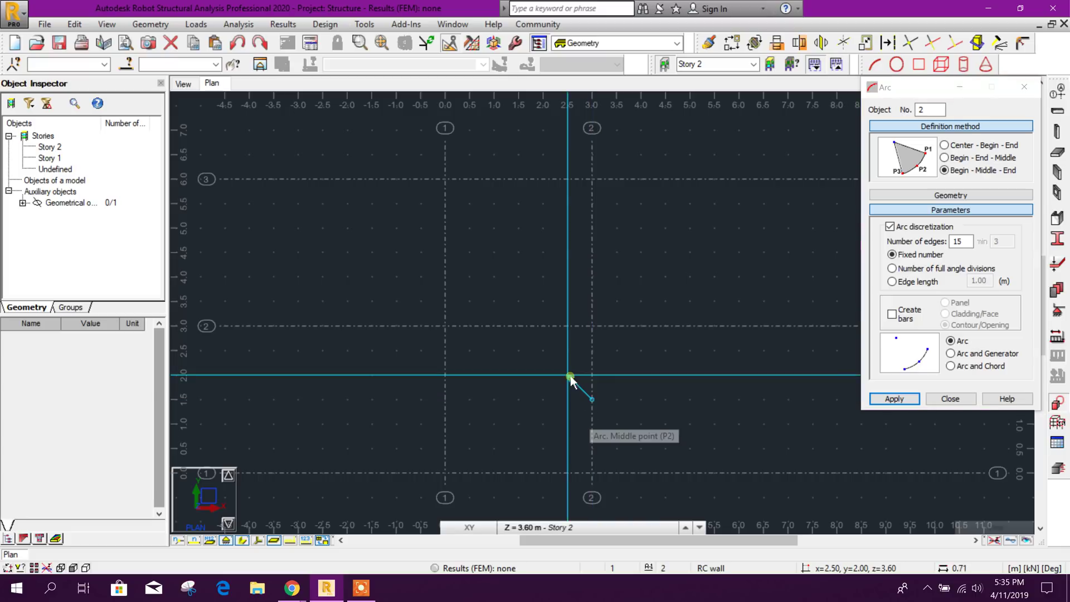
pyautogui.click(527, 328)
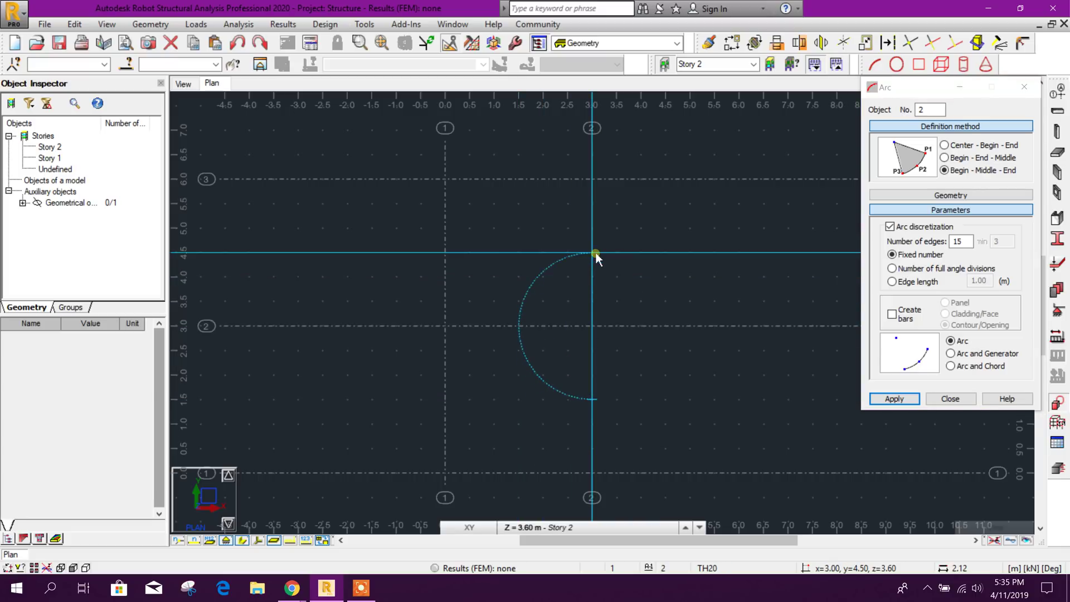
pyautogui.click(592, 252)
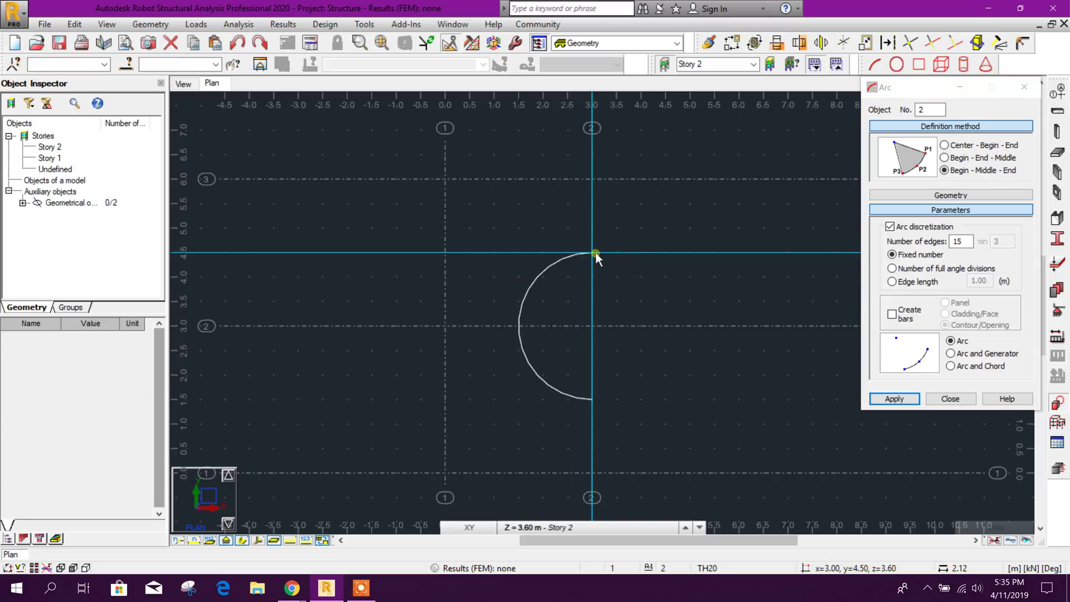
# Close the Arc dialog and bring up the Tools customization options
pyautogui.click(949, 399)
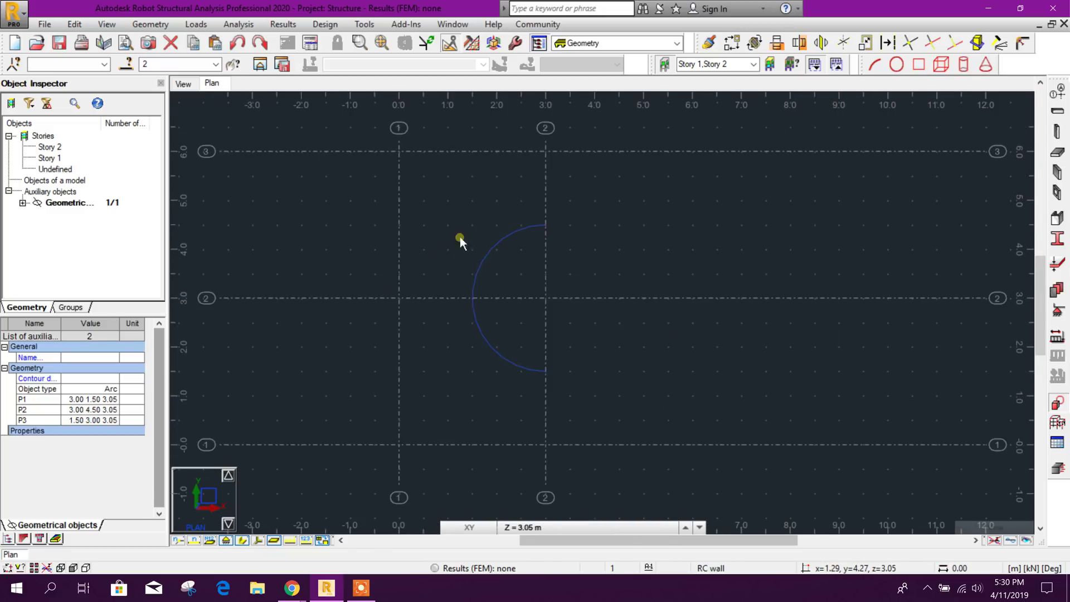
pyautogui.click(75, 24)
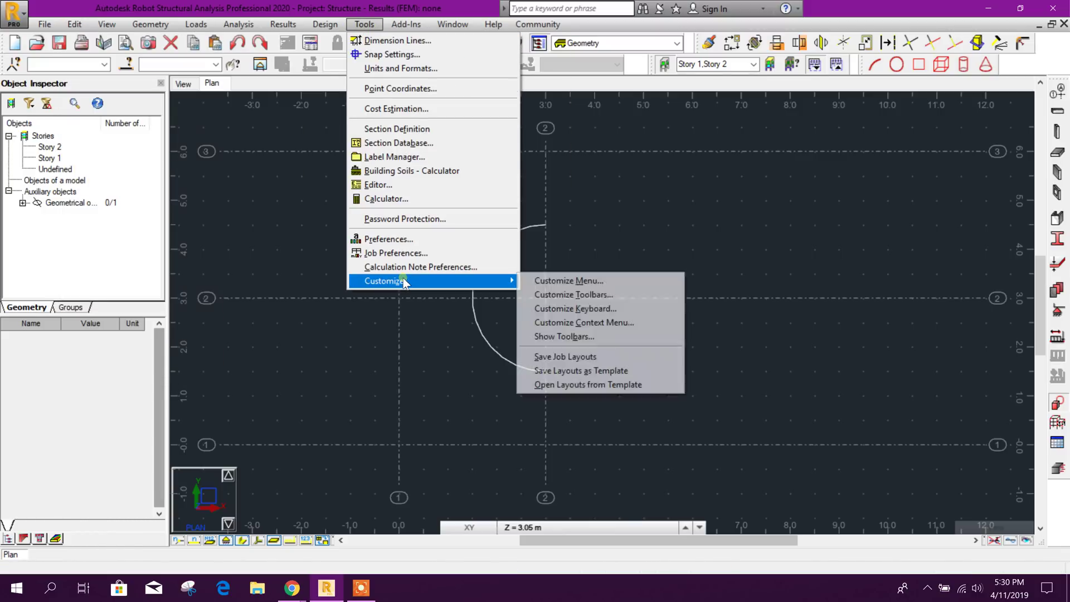
pyautogui.moveTo(430, 281)
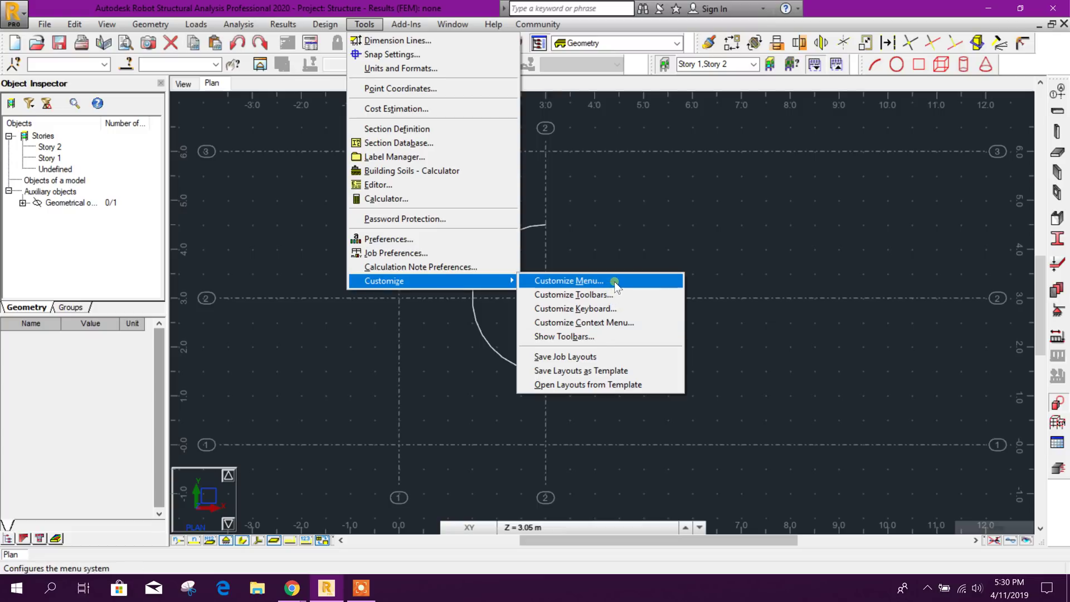
pyautogui.click(614, 280)
pyautogui.click(428, 181)
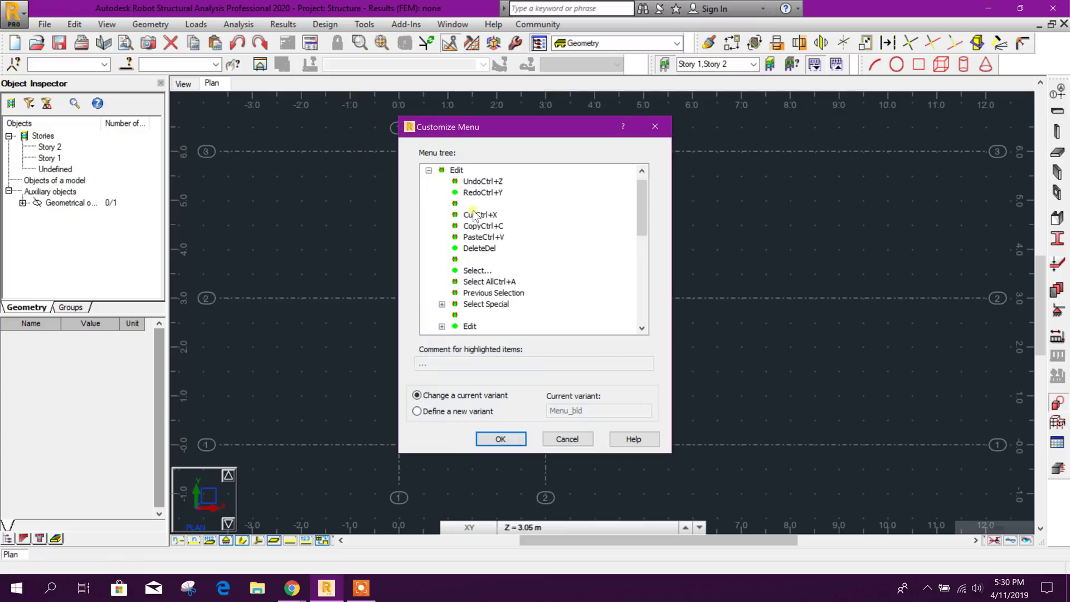
pyautogui.scroll(-3, 468, 242)
pyautogui.scroll(1, 468, 243)
pyautogui.scroll(2, 466, 243)
pyautogui.click(456, 242)
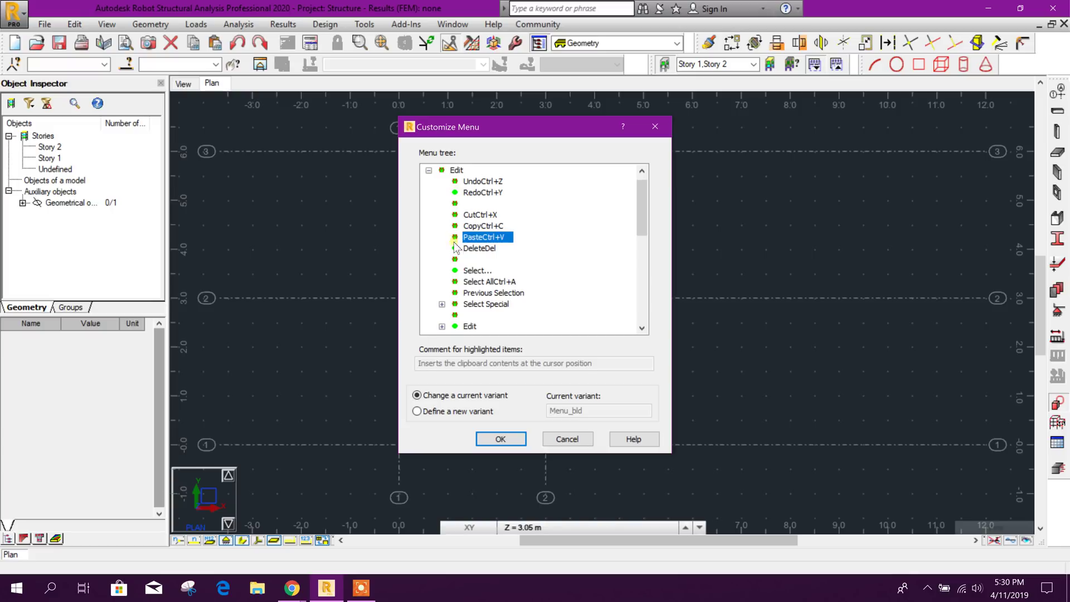
pyautogui.scroll(-1, 456, 253)
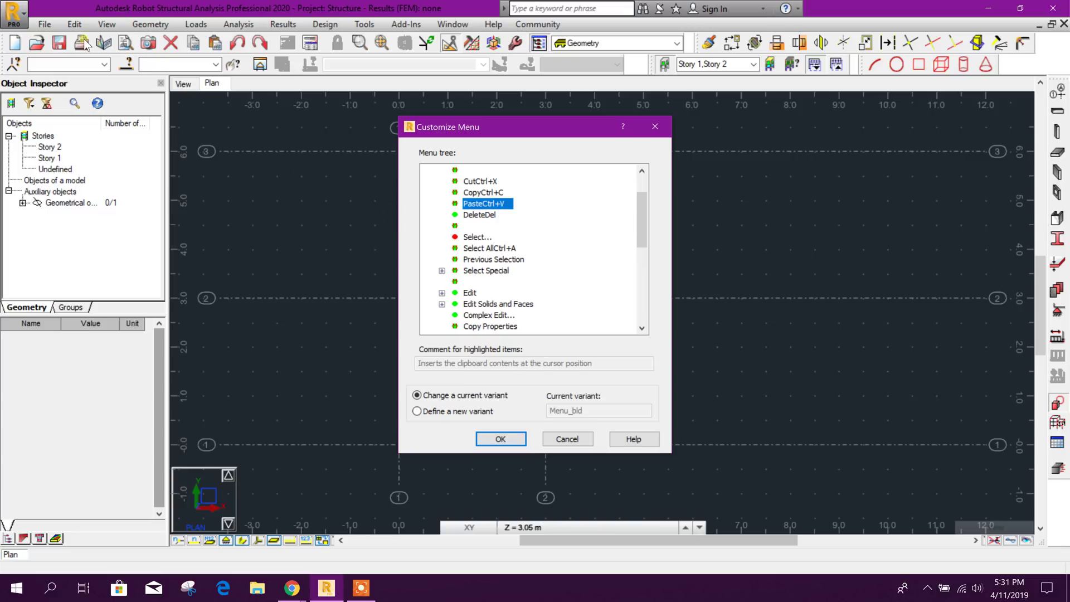
pyautogui.scroll(-2, 444, 230)
pyautogui.click(442, 226)
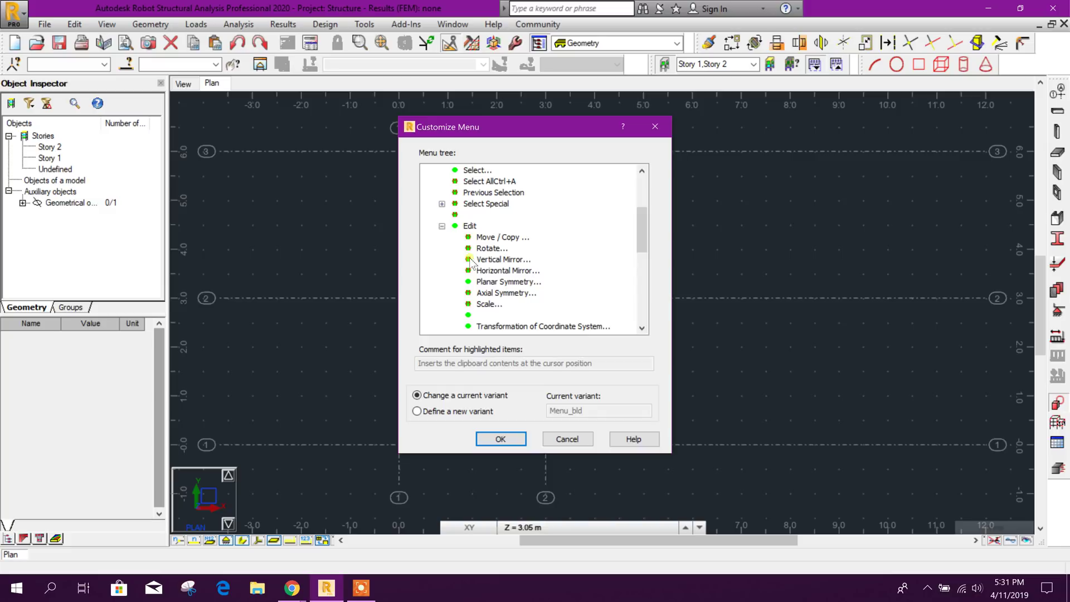
pyautogui.click(470, 275)
pyautogui.scroll(-2, 472, 301)
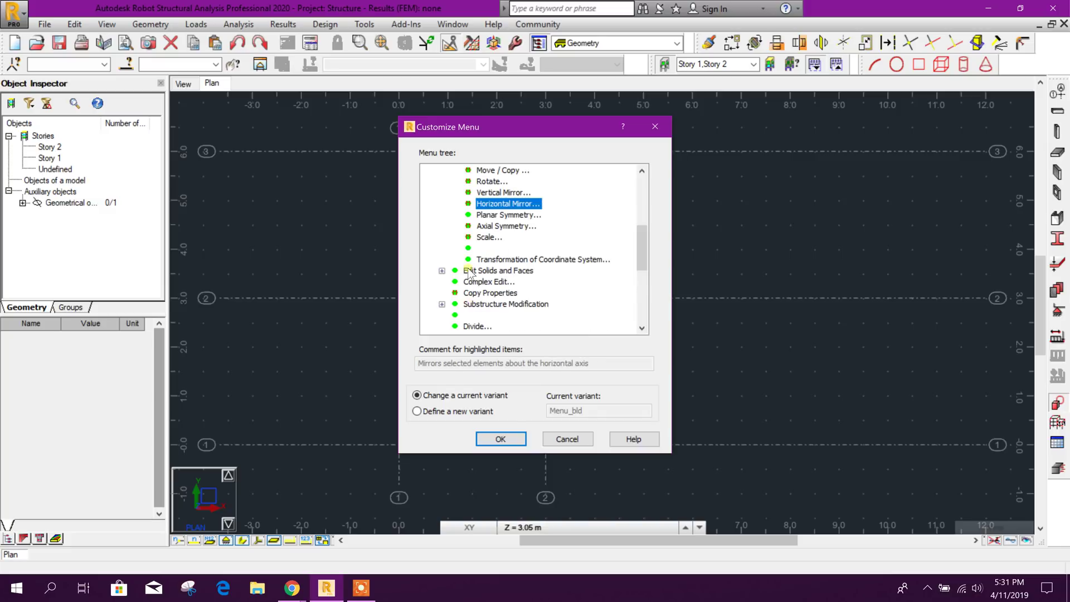
pyautogui.scroll(-1, 492, 294)
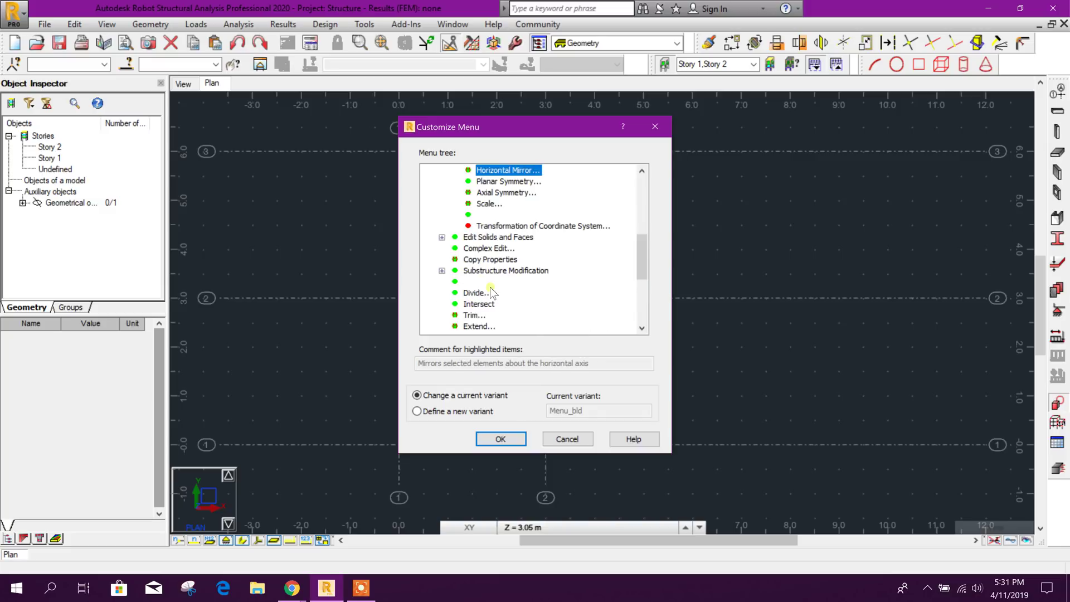
pyautogui.click(442, 239)
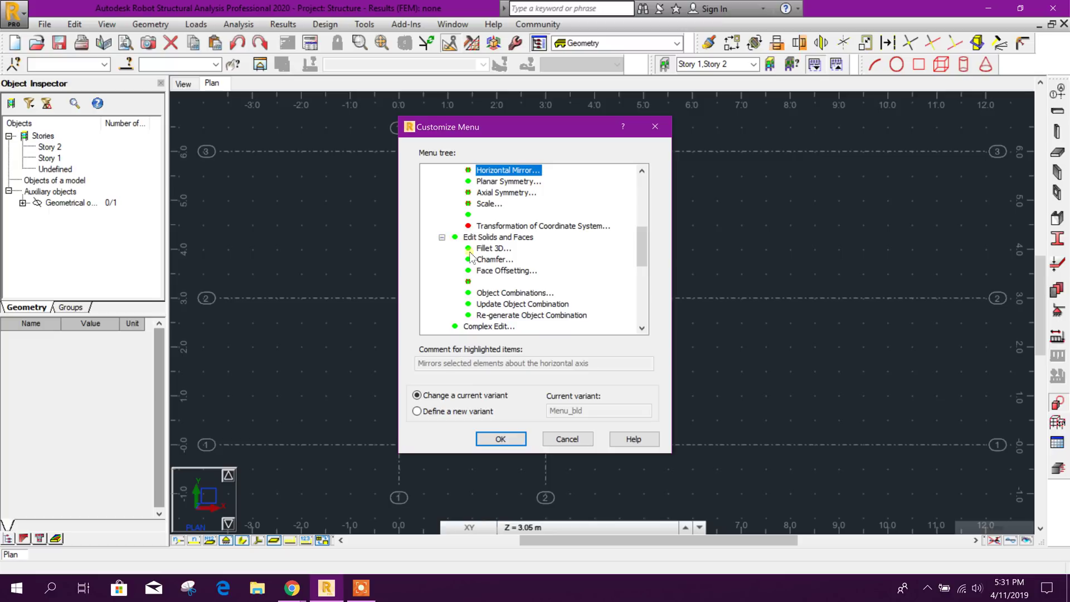
pyautogui.scroll(-1, 471, 273)
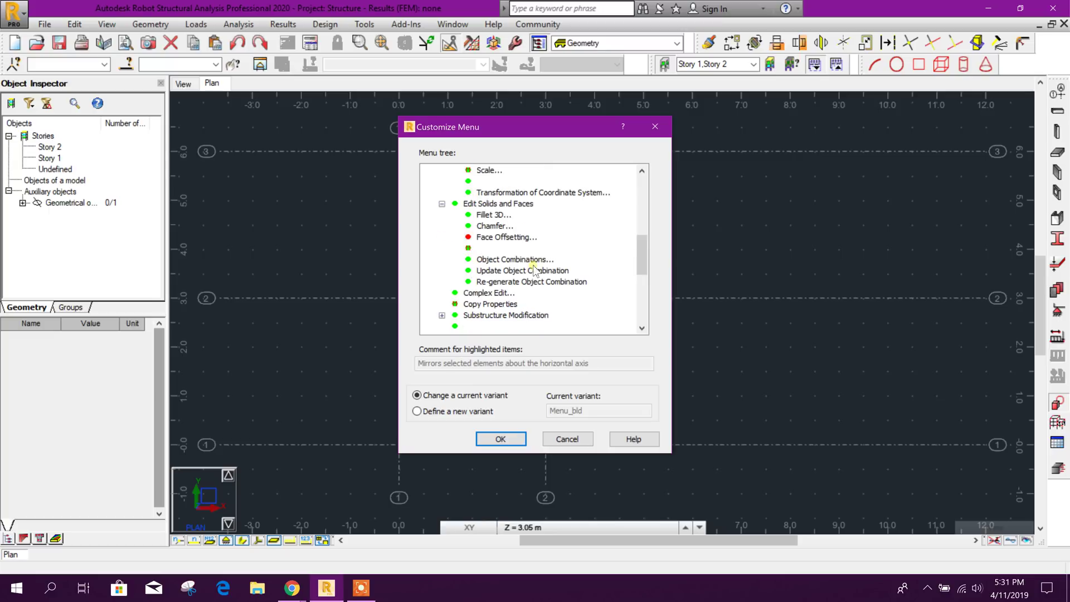
pyautogui.click(501, 439)
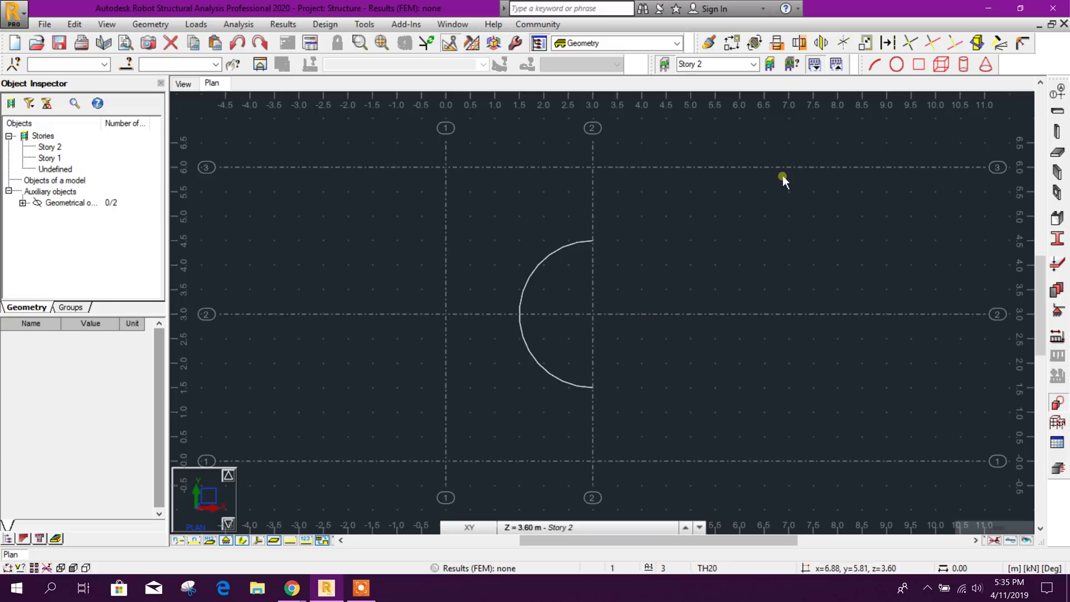
# Open the plan as a separate window and tile the views vertically
pyautogui.click(452, 23)
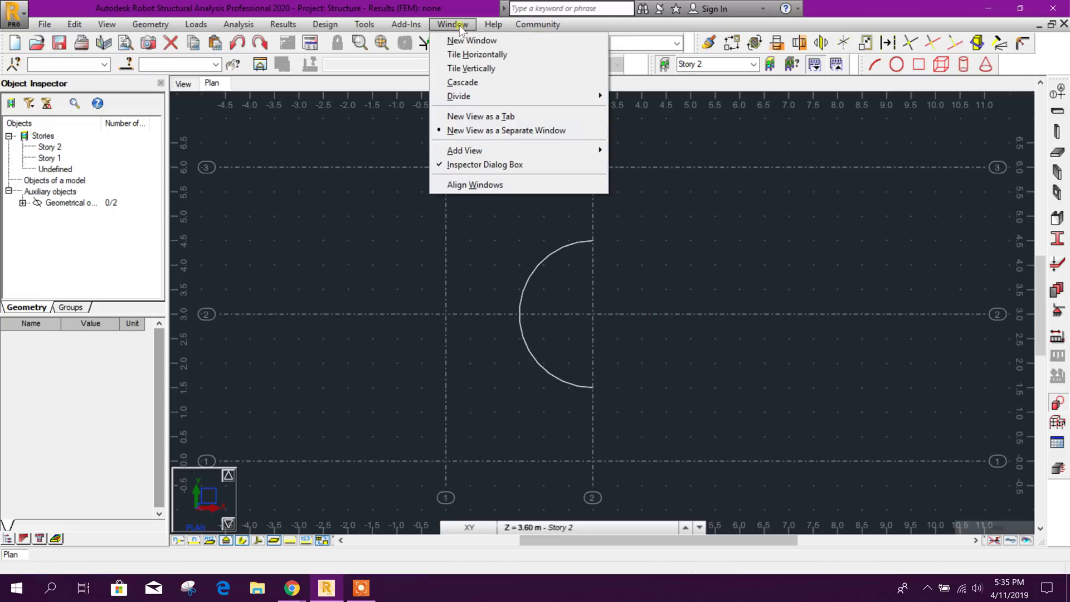
pyautogui.click(471, 41)
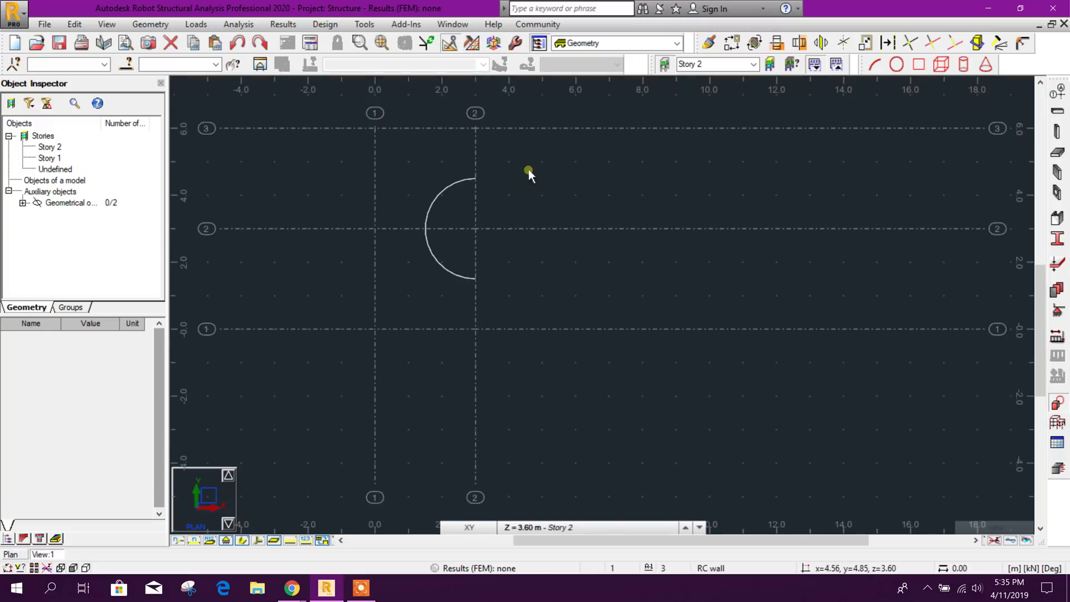
pyautogui.click(453, 24)
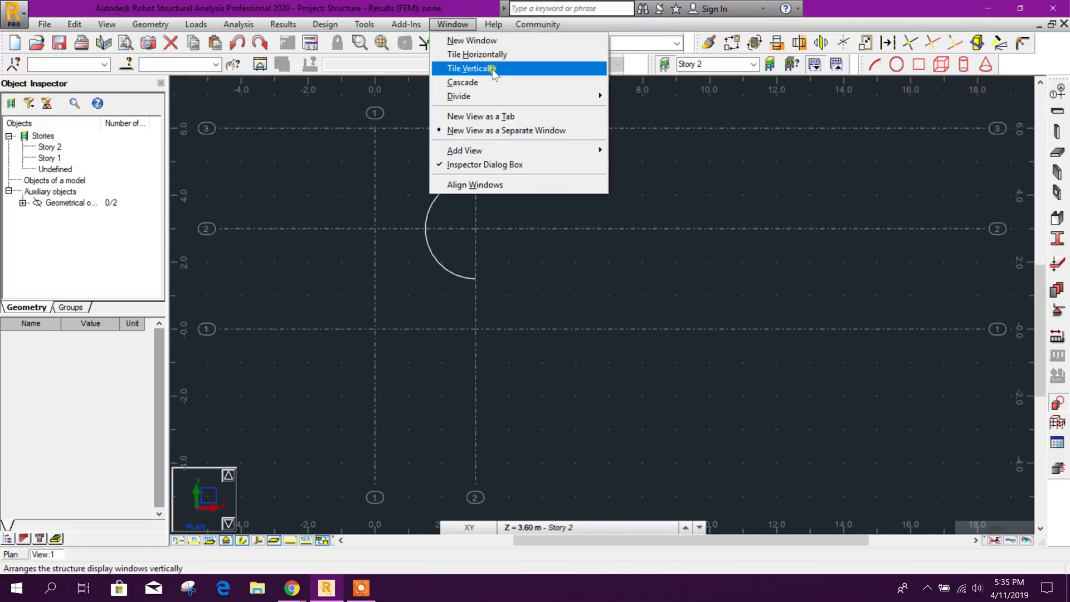
pyautogui.click(493, 69)
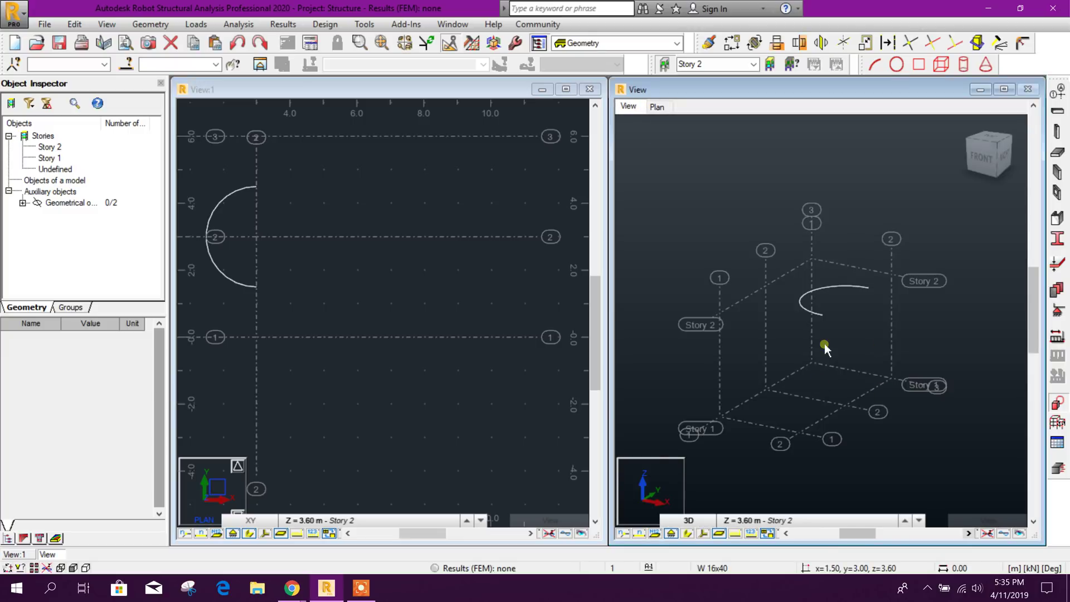
pyautogui.scroll(1, 803, 345)
pyautogui.scroll(1, 853, 331)
pyautogui.scroll(2, 482, 377)
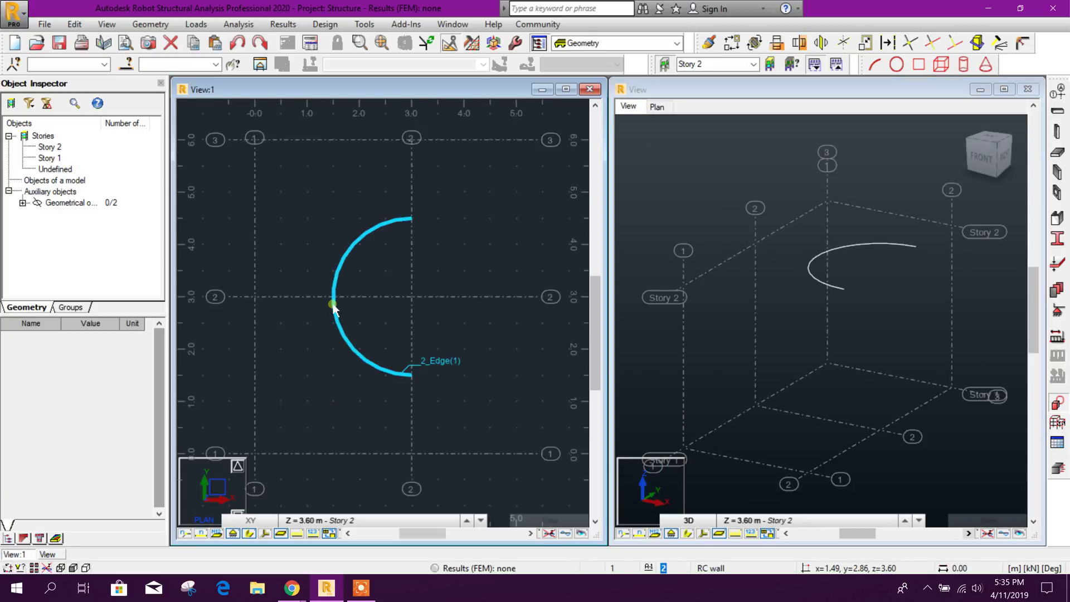
pyautogui.scroll(2, 334, 301)
pyautogui.scroll(1, 406, 251)
pyautogui.scroll(-2, 471, 324)
pyautogui.scroll(-1, 474, 339)
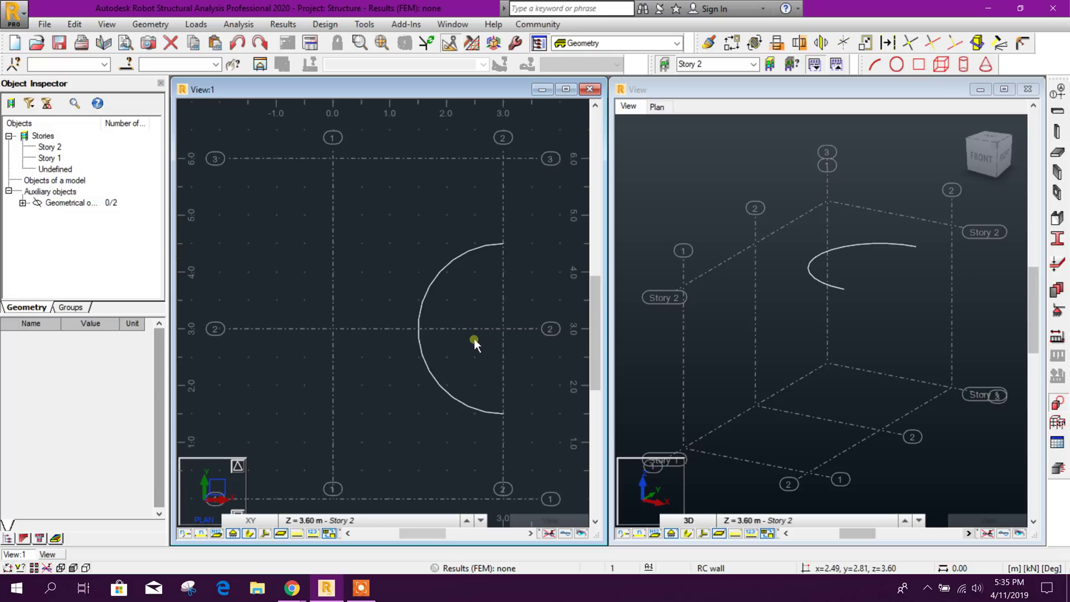
# Select the semicircular arc in the plan view
pyautogui.moveTo(473, 343); pyautogui.dragTo(442, 319, button='middle')
pyautogui.click(432, 373)
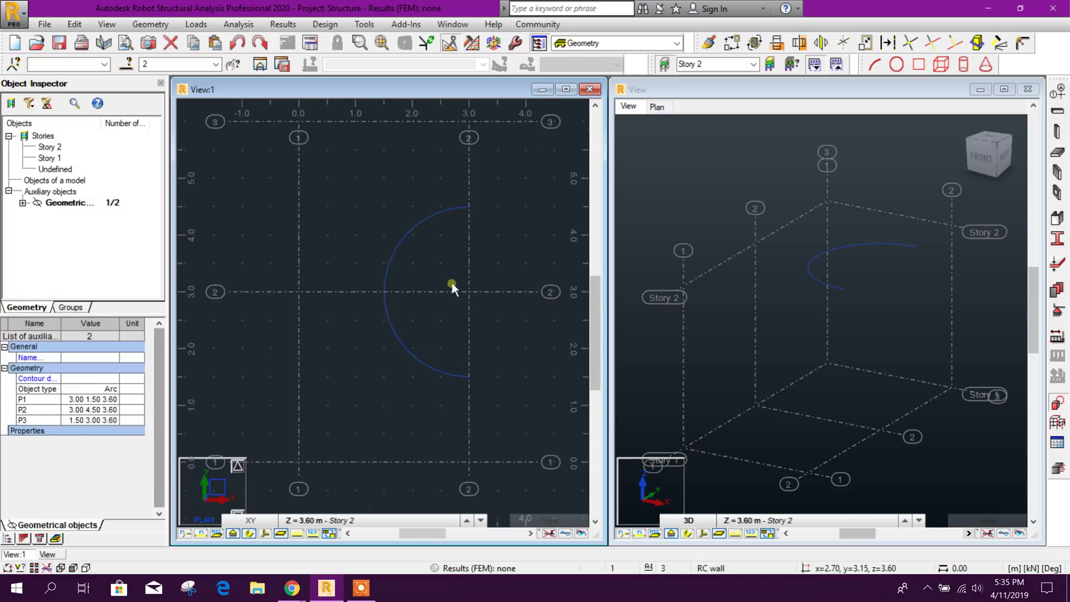
pyautogui.click(75, 25)
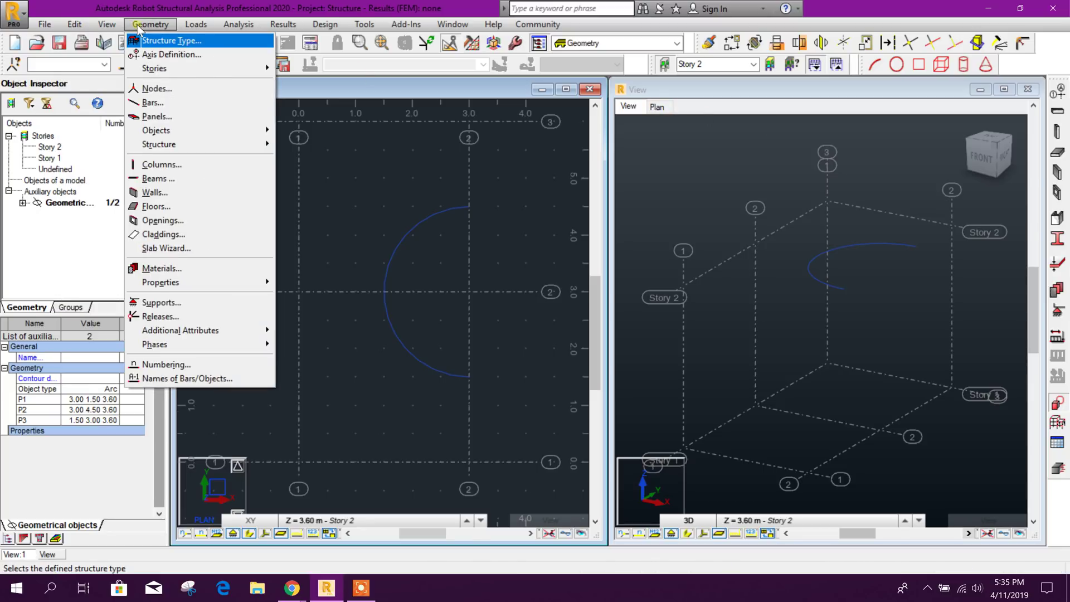
pyautogui.moveTo(156, 130)
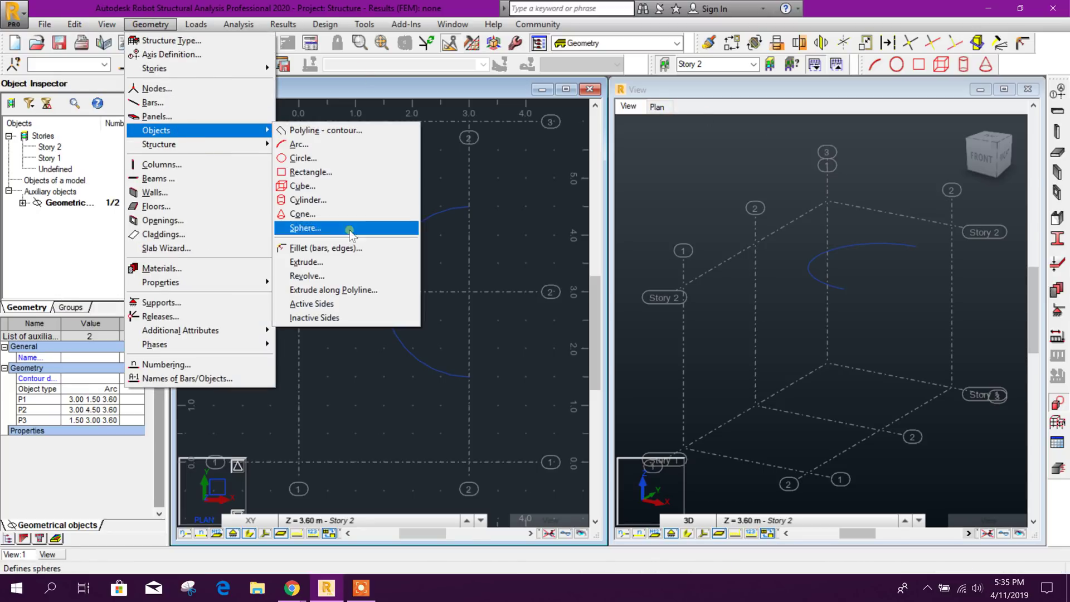
# Extrude the arc 3.6 m along −Z with 12 divisions as a new object
pyautogui.click(306, 262)
pyautogui.click(897, 227)
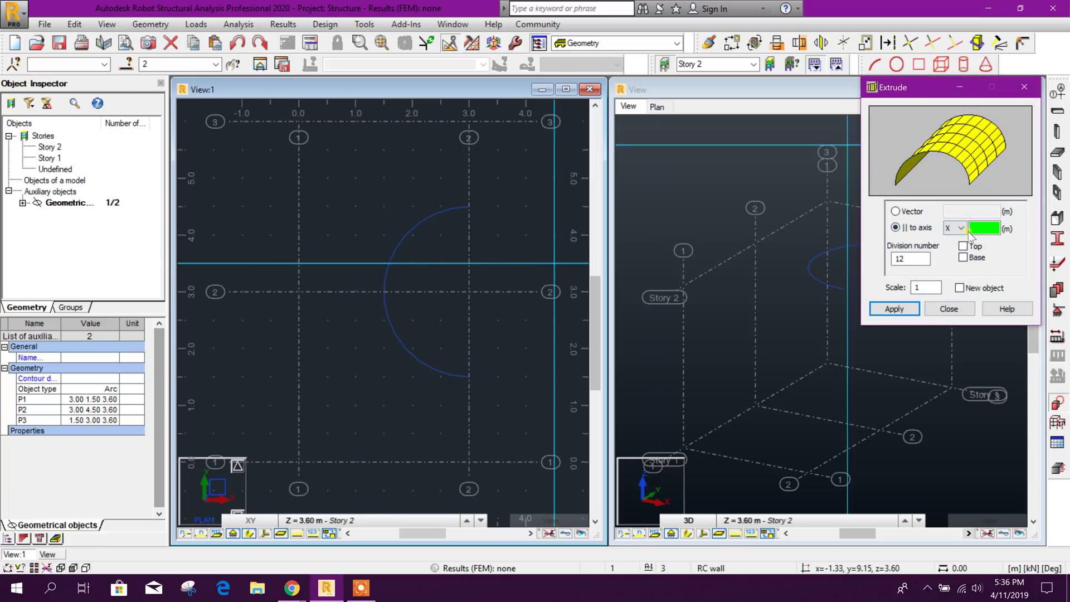
pyautogui.click(962, 229)
pyautogui.click(954, 259)
pyautogui.write('-3.6')
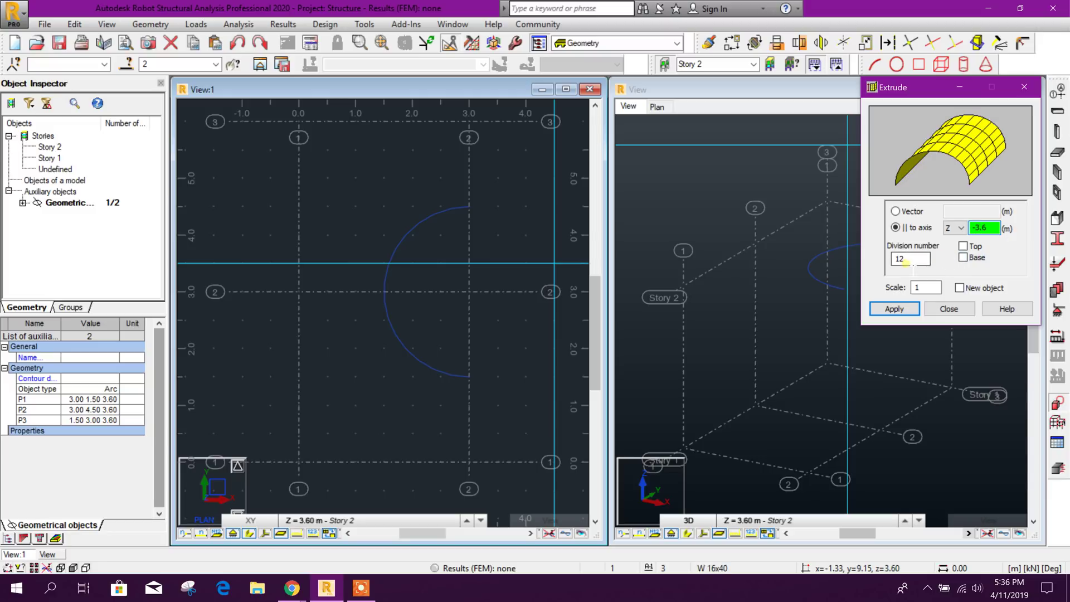
pyautogui.doubleClick(903, 259)
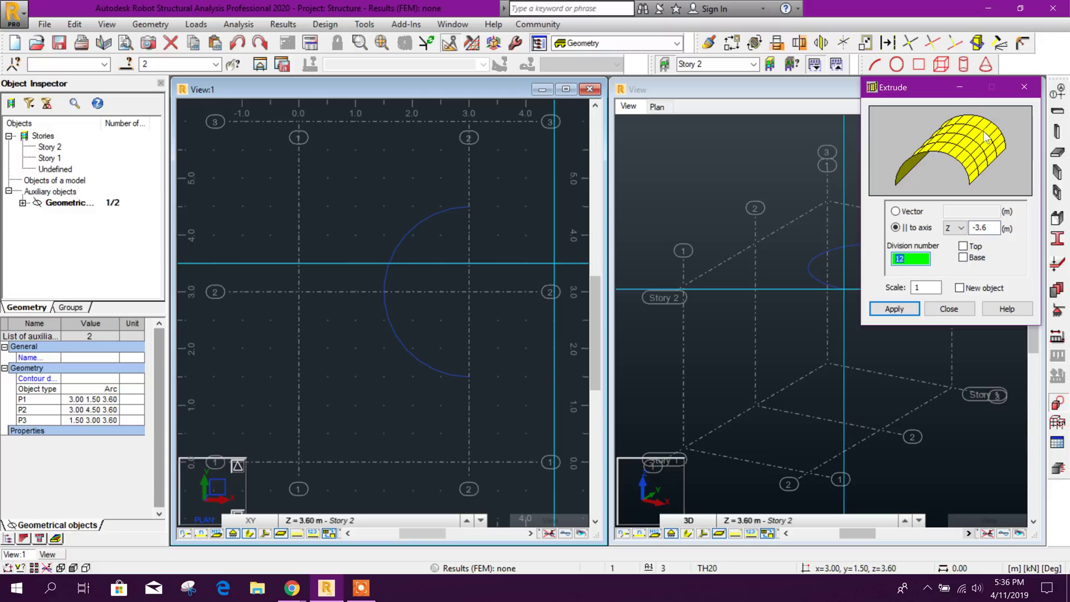
pyautogui.click(959, 288)
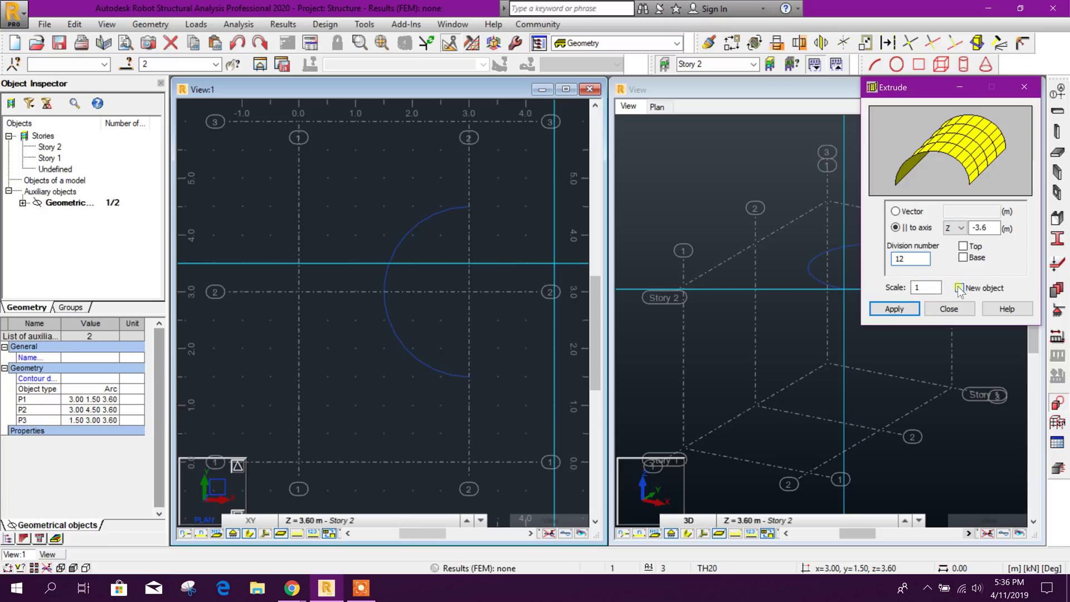
pyautogui.click(905, 310)
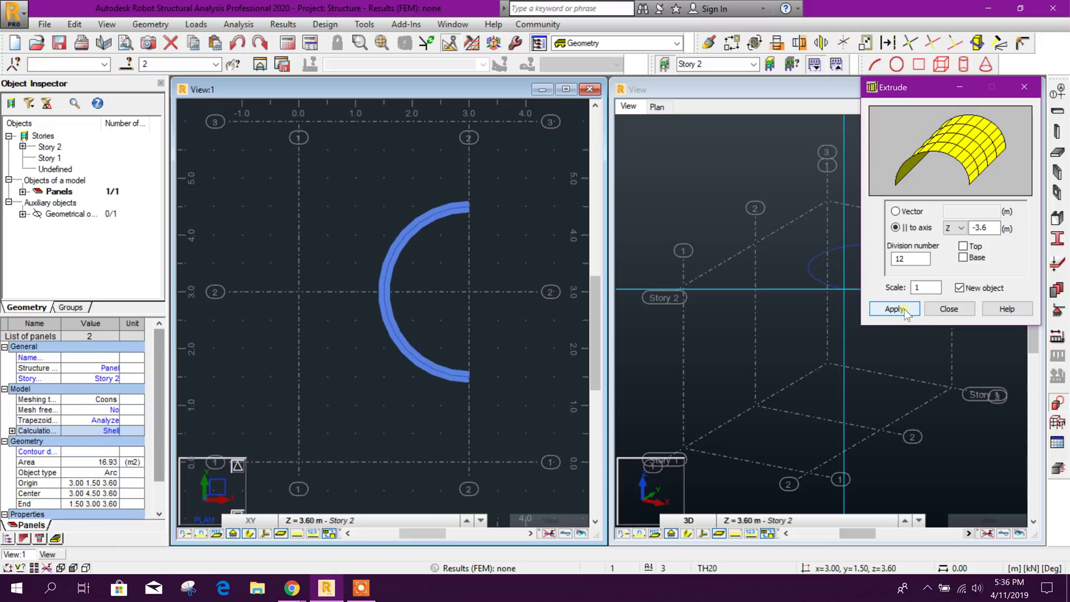
pyautogui.click(948, 309)
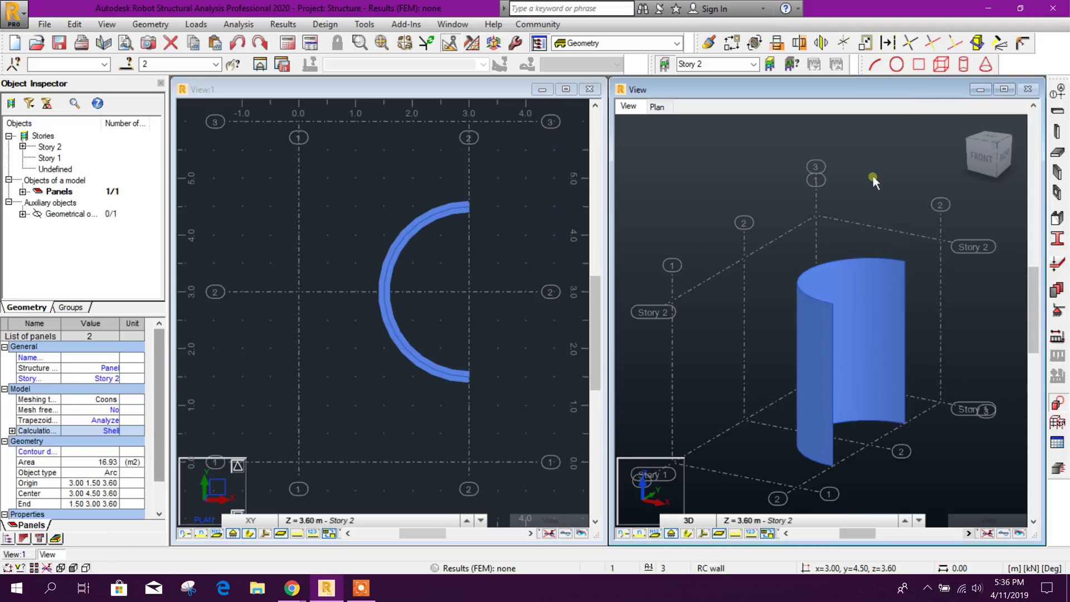
pyautogui.click(873, 176)
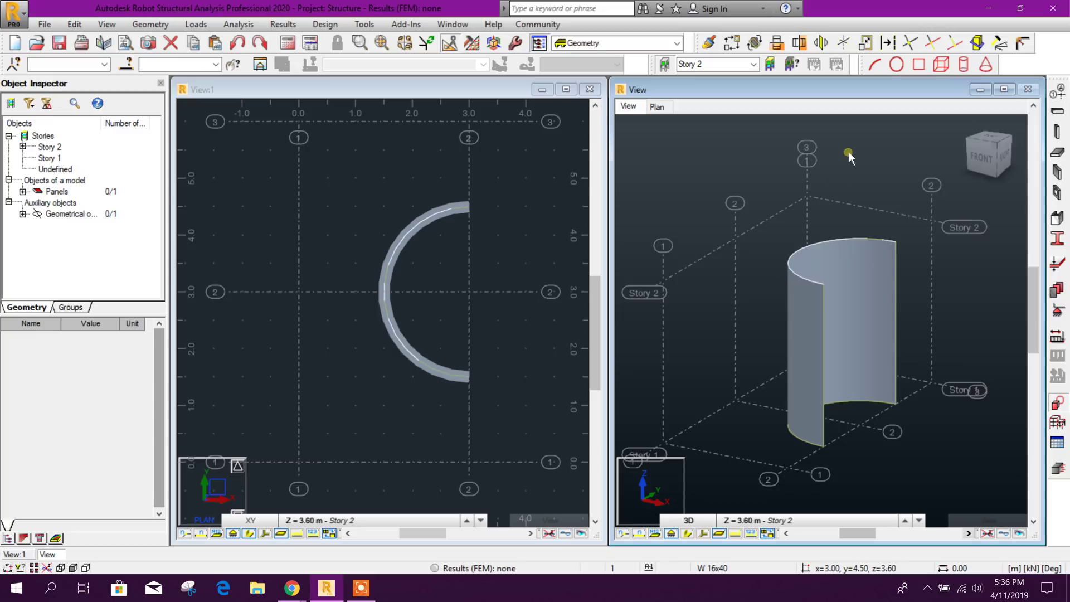
# Turn on Panel thickness under Panels / FE in the Display settings
pyautogui.rightClick(699, 265)
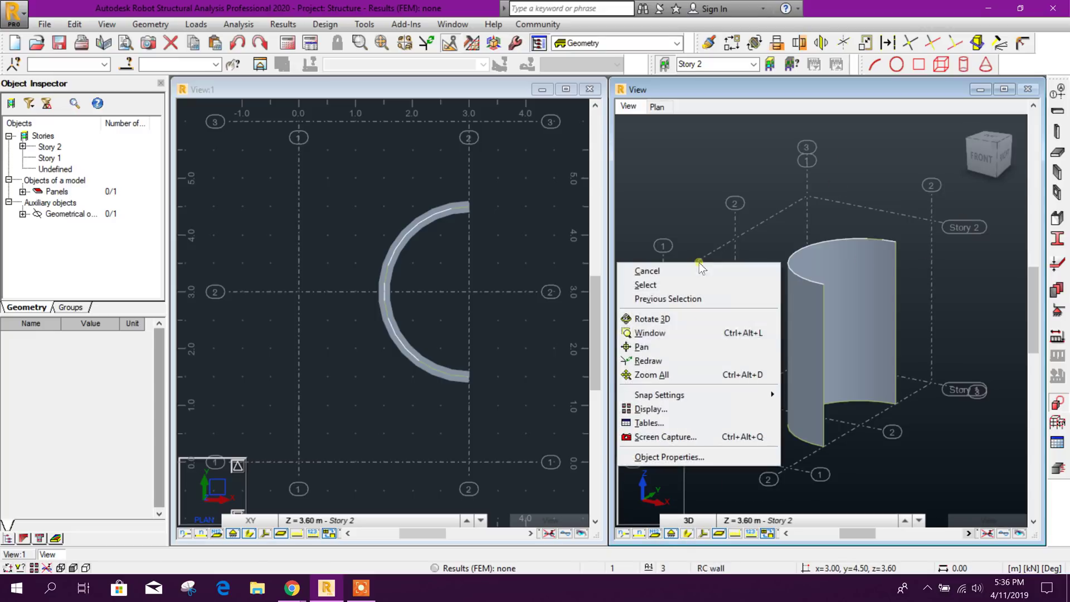
pyautogui.click(674, 422)
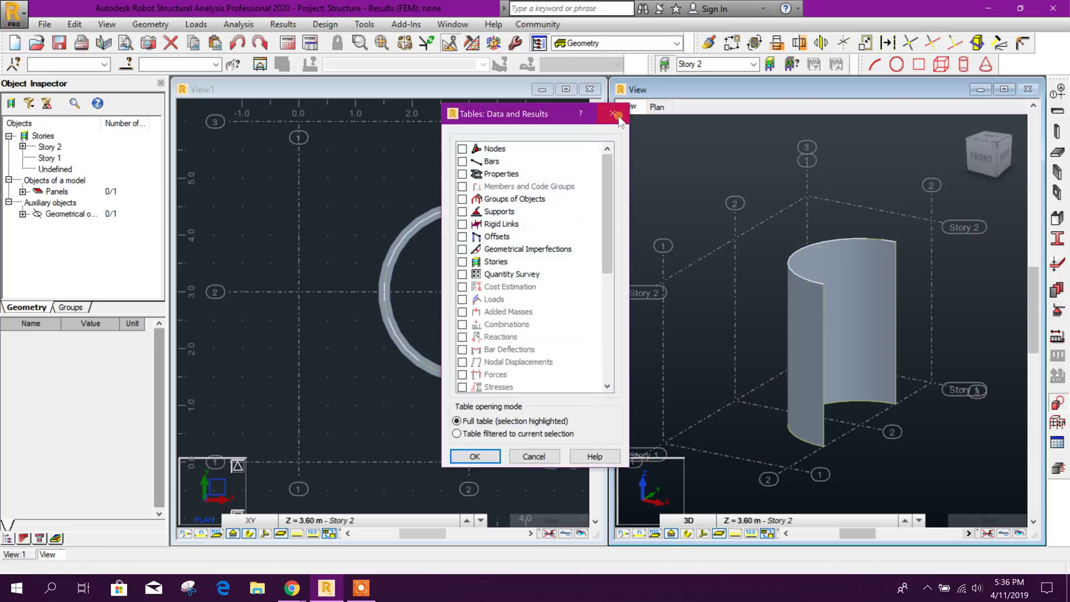
pyautogui.click(616, 115)
pyautogui.rightClick(637, 191)
pyautogui.click(692, 344)
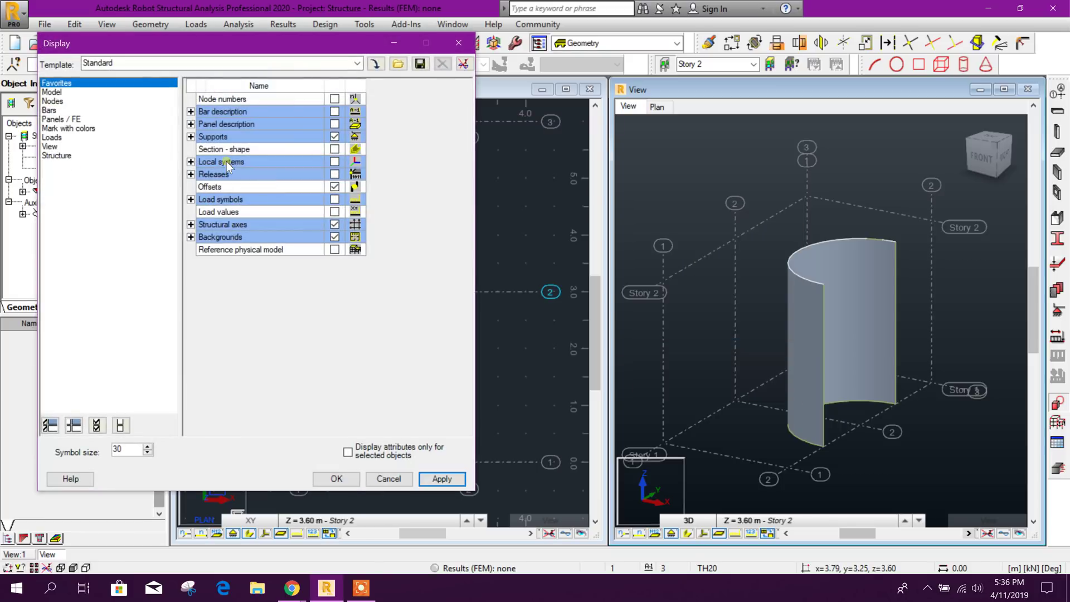
pyautogui.click(64, 119)
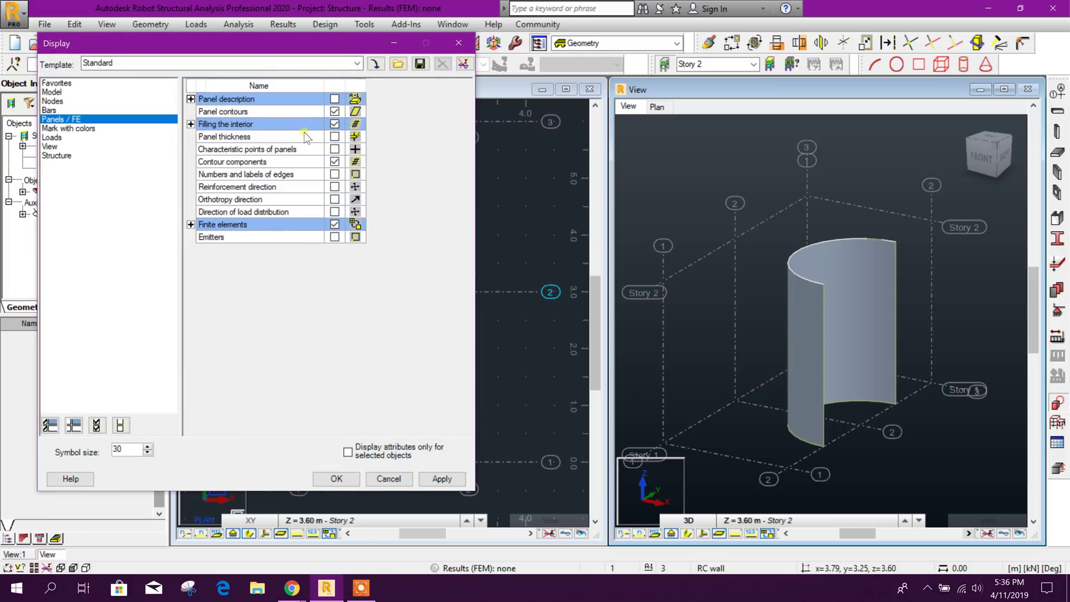
pyautogui.click(335, 136)
pyautogui.click(442, 478)
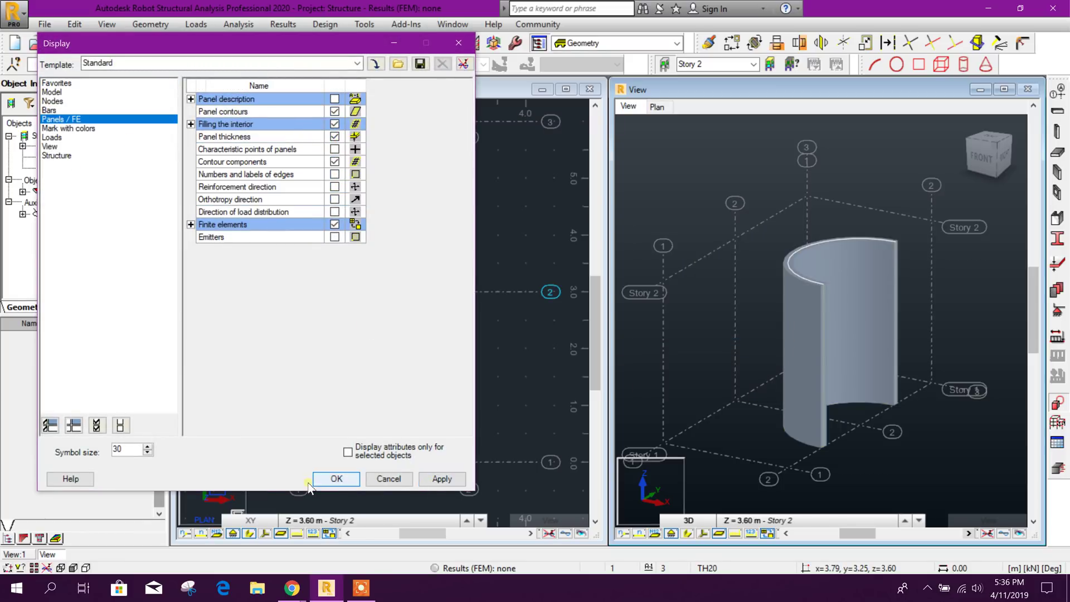
pyautogui.click(336, 479)
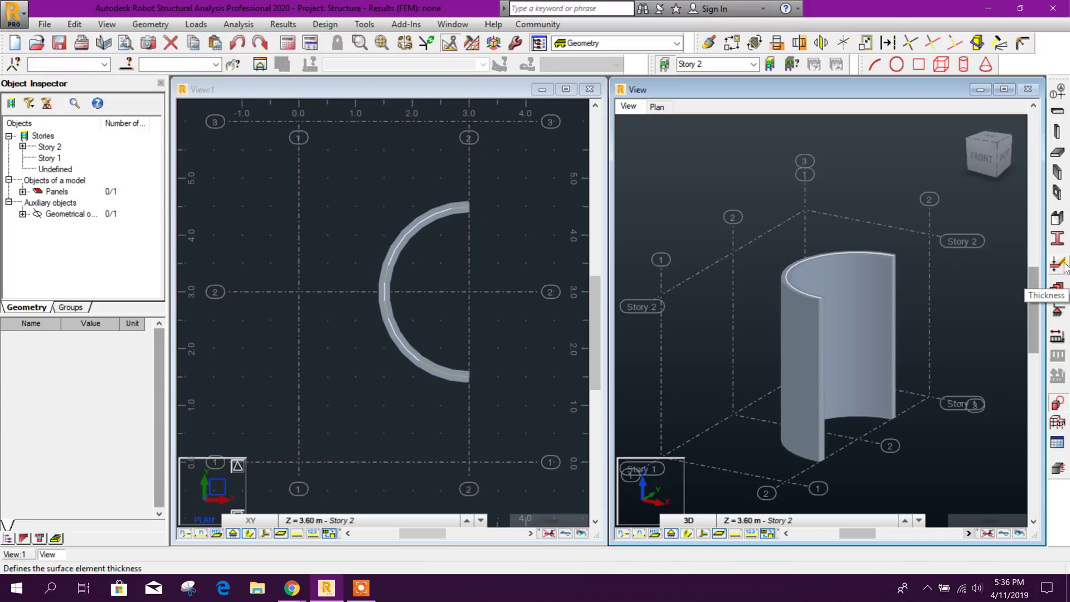
# Assign the TH20 FE thickness to the curved wall panel
pyautogui.click(893, 288)
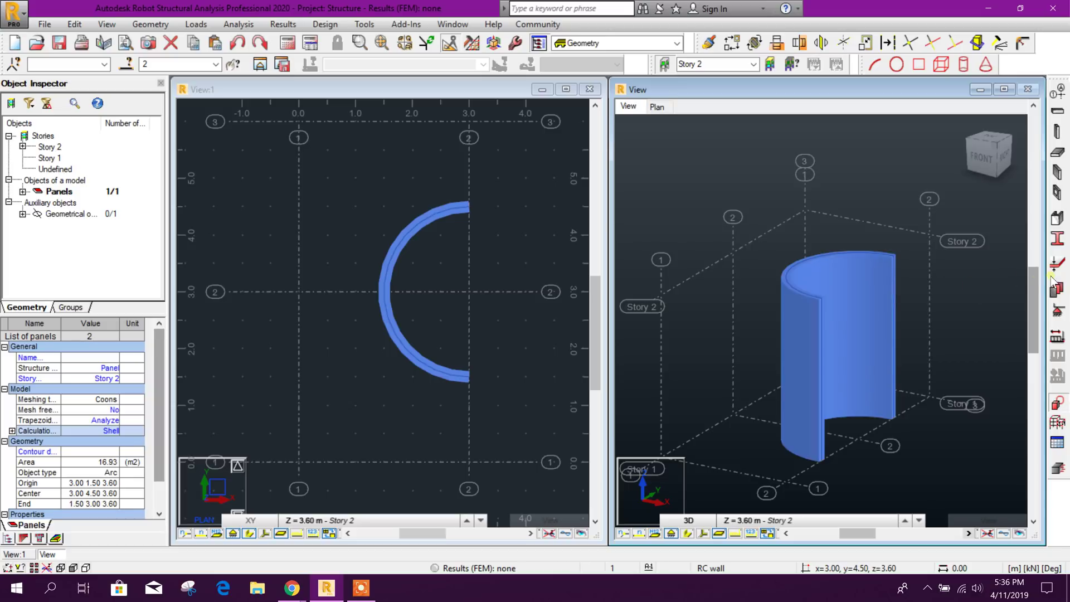
pyautogui.click(1058, 265)
pyautogui.click(628, 149)
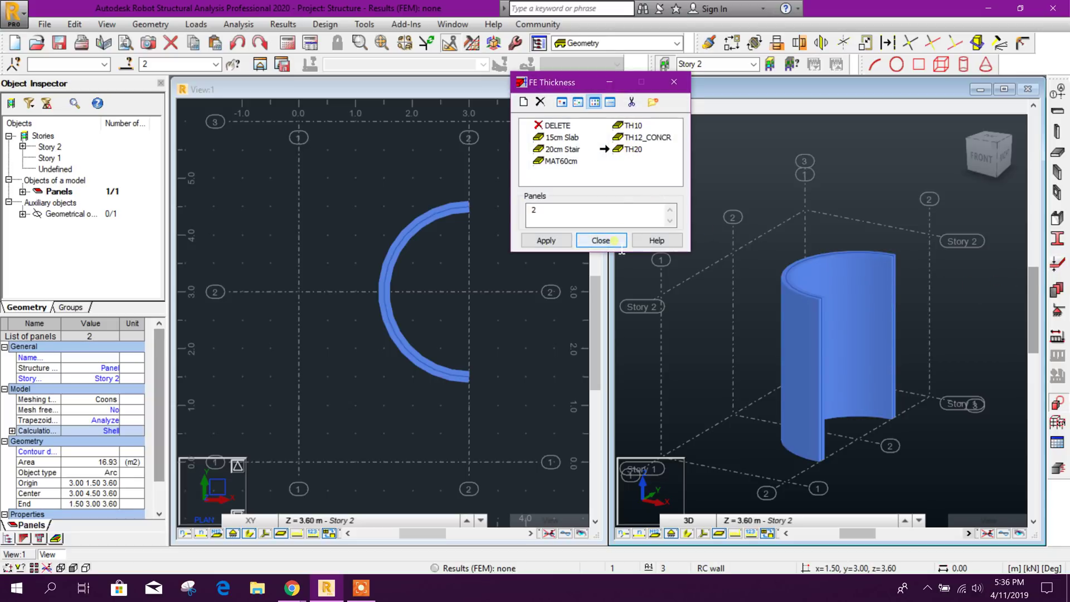
pyautogui.click(632, 126)
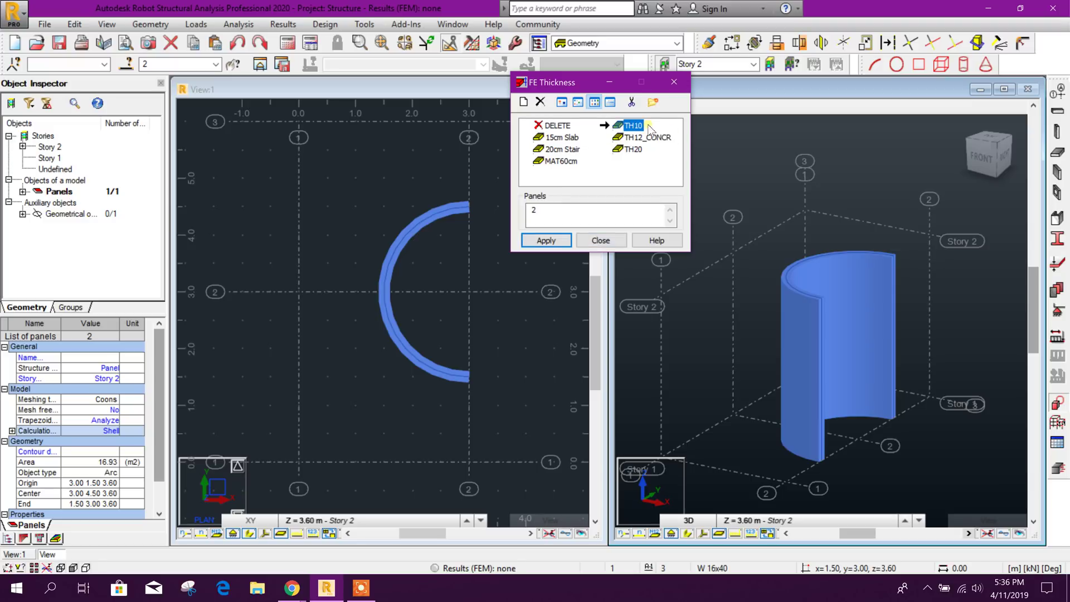
pyautogui.click(547, 240)
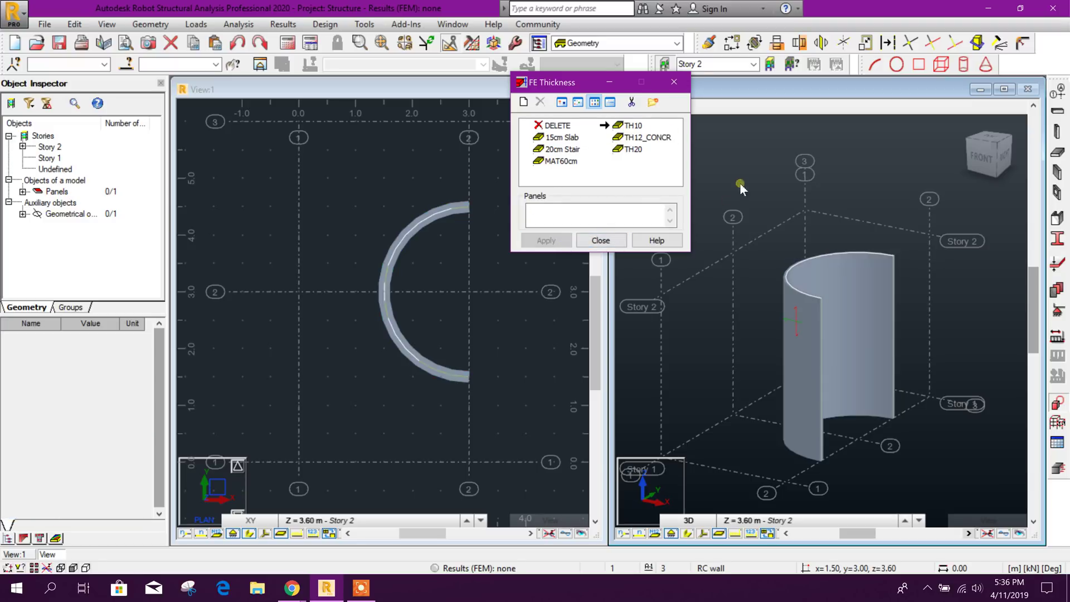
pyautogui.click(630, 148)
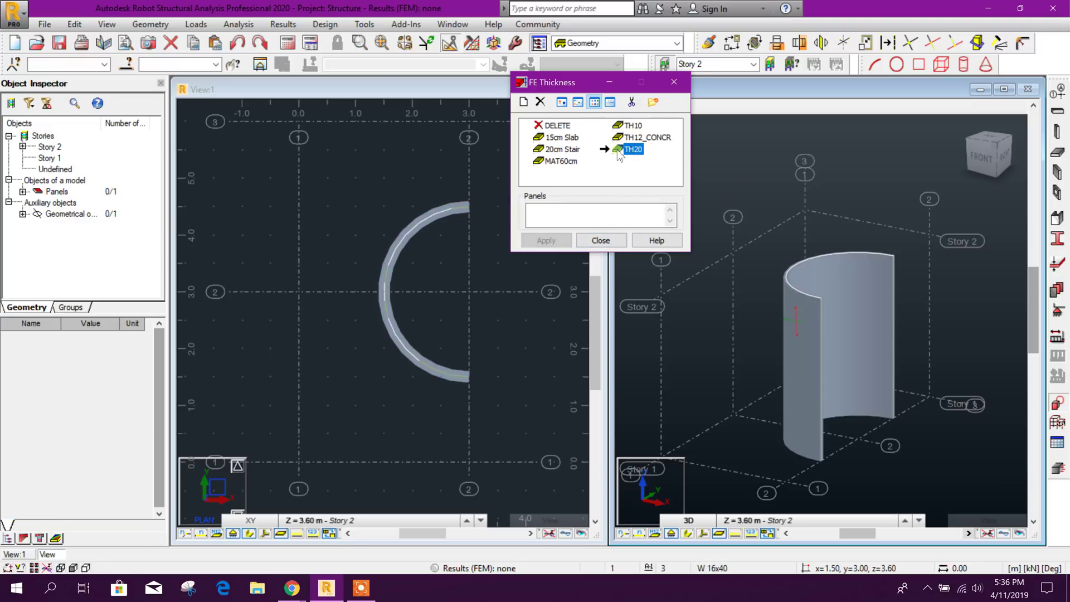
pyautogui.click(837, 334)
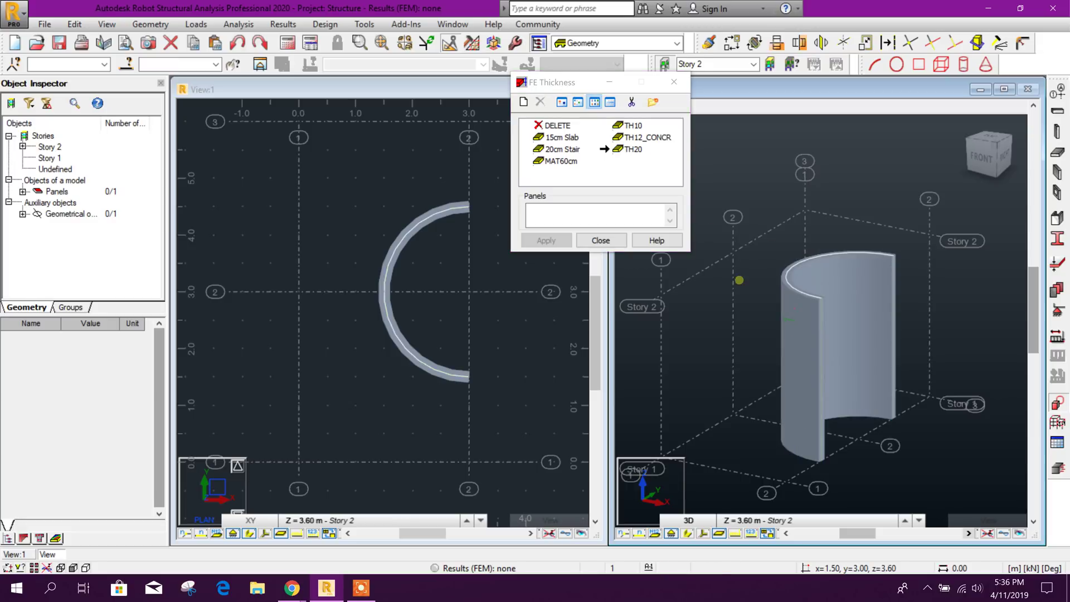
pyautogui.click(601, 241)
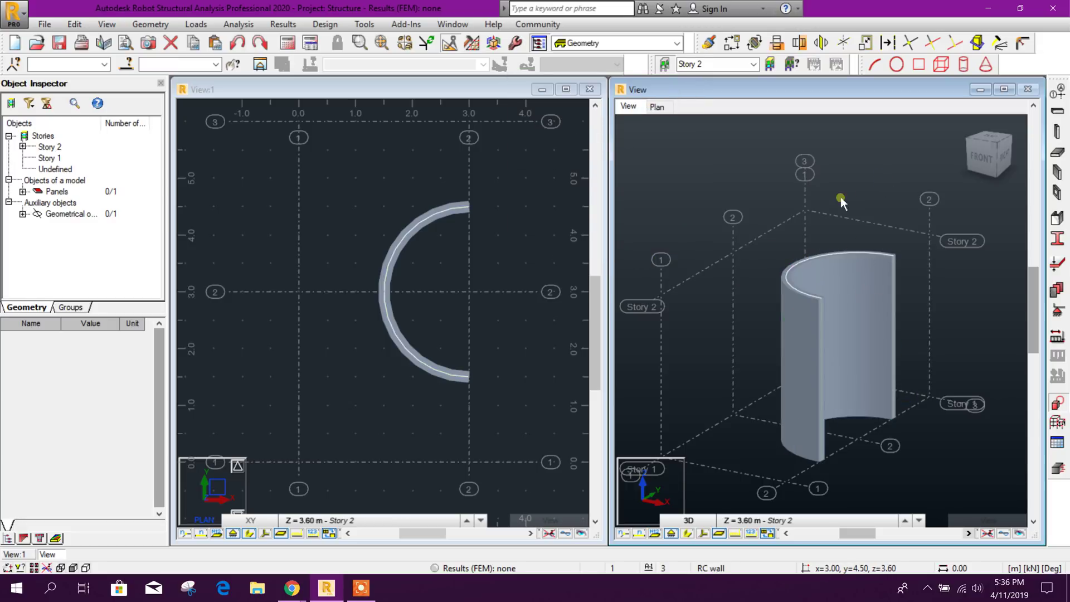
pyautogui.scroll(1, 481, 358)
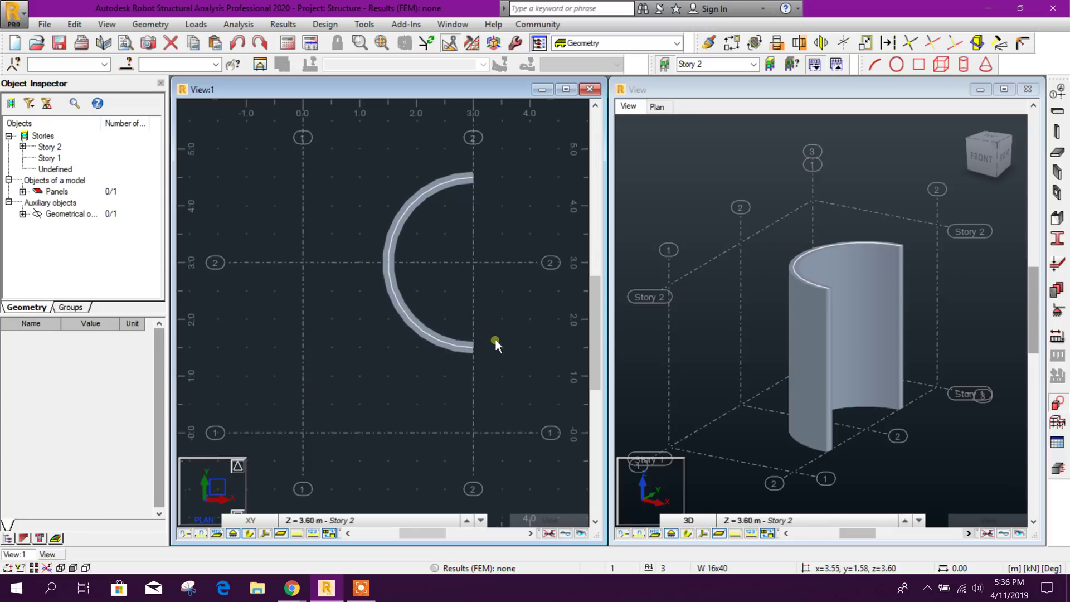
pyautogui.scroll(1, 485, 368)
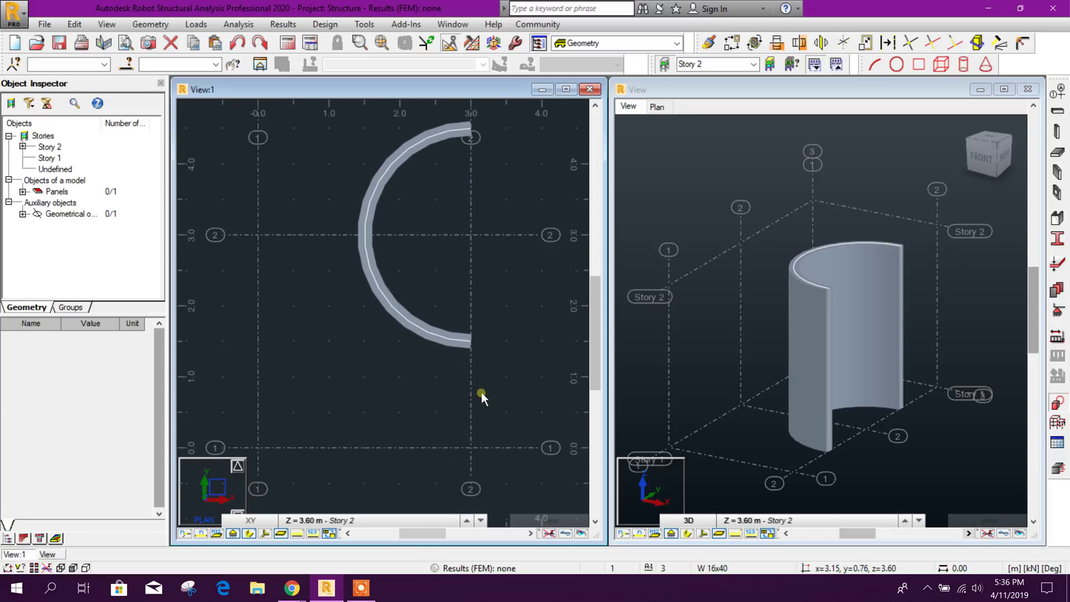
pyautogui.moveTo(494, 370); pyautogui.dragTo(498, 384, button='middle')
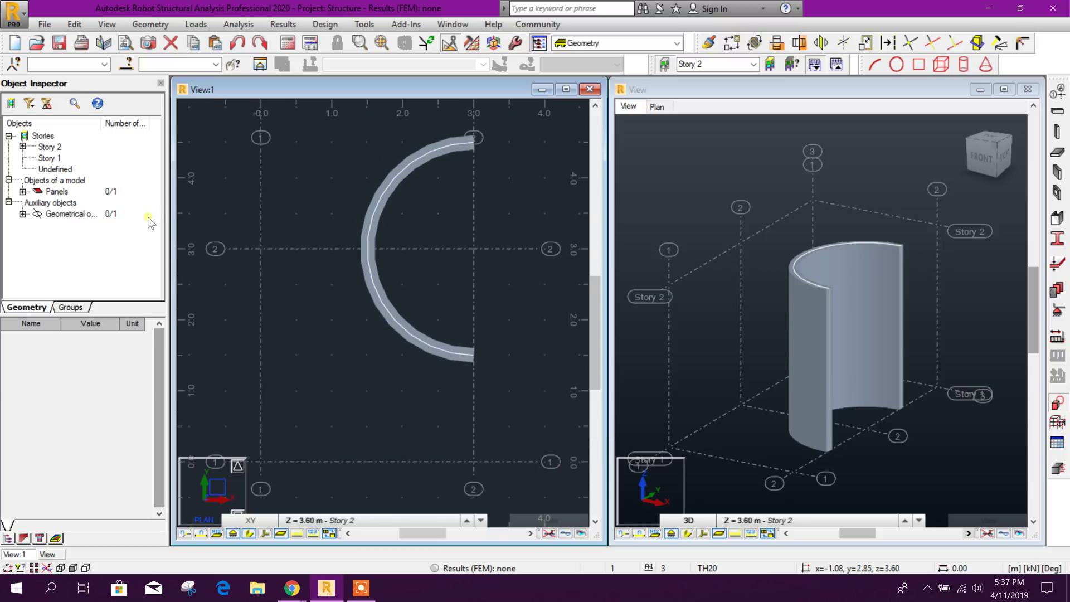
# Draw a straight line from the arc's lower end (3.0, 1.5) to (3.0, 0.0)
pyautogui.click(151, 24)
pyautogui.moveTo(156, 131)
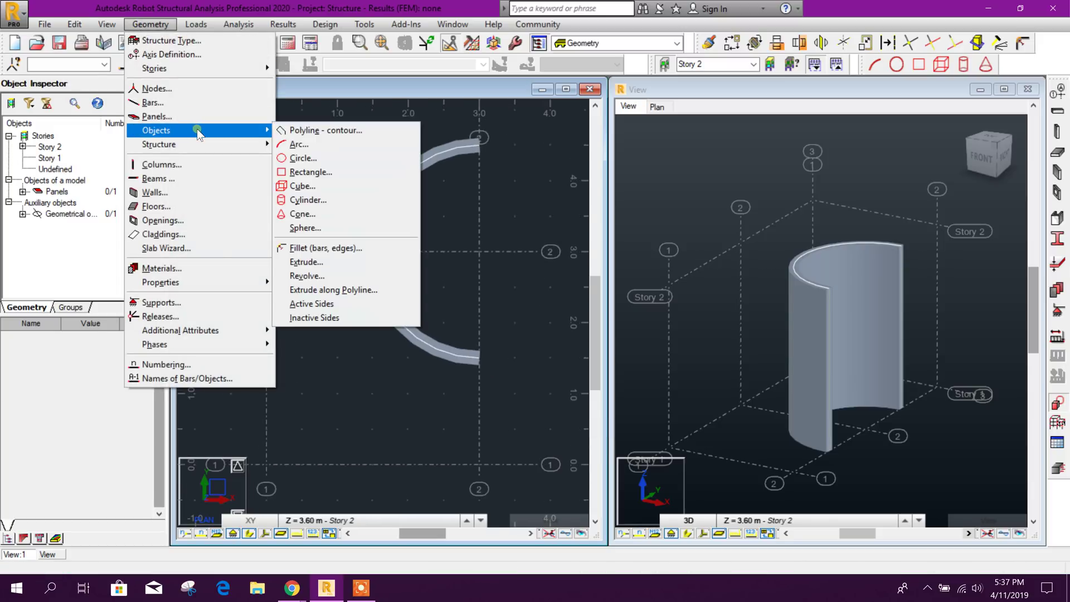
pyautogui.click(326, 132)
pyautogui.click(700, 142)
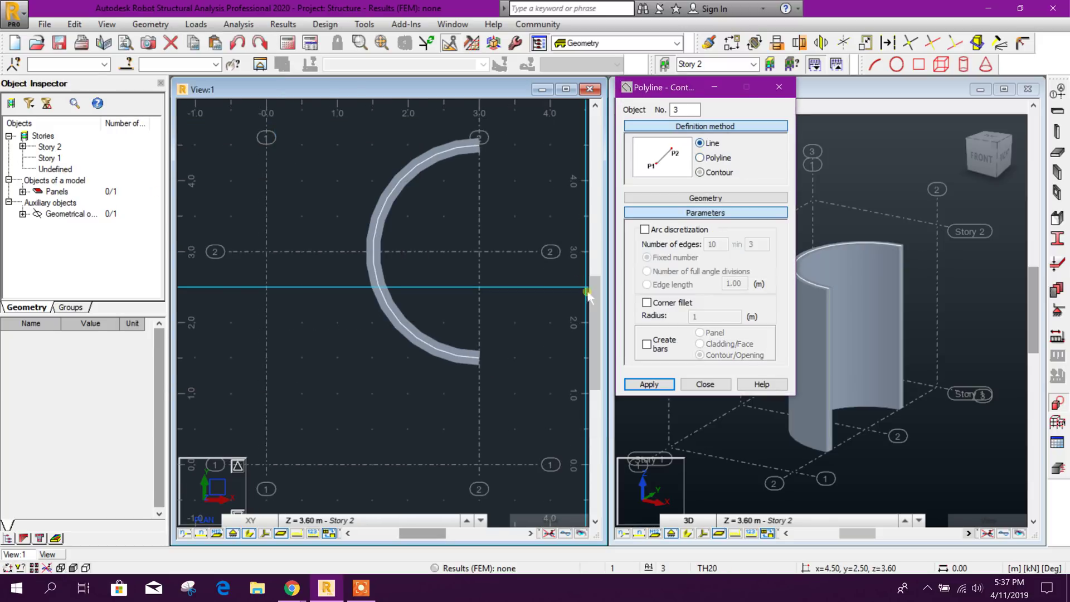
pyautogui.click(478, 467)
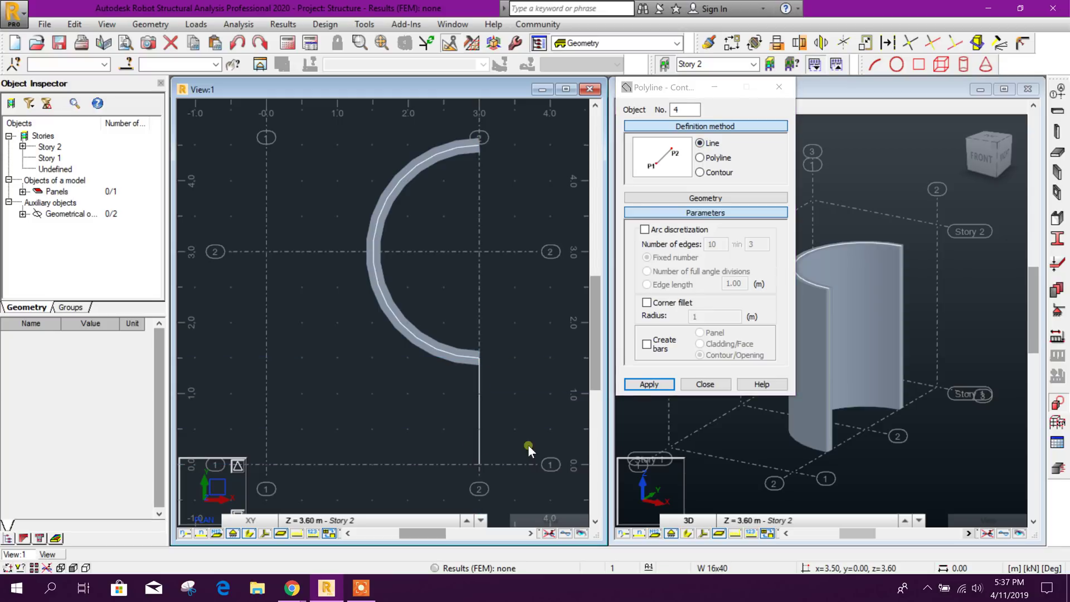
pyautogui.click(705, 384)
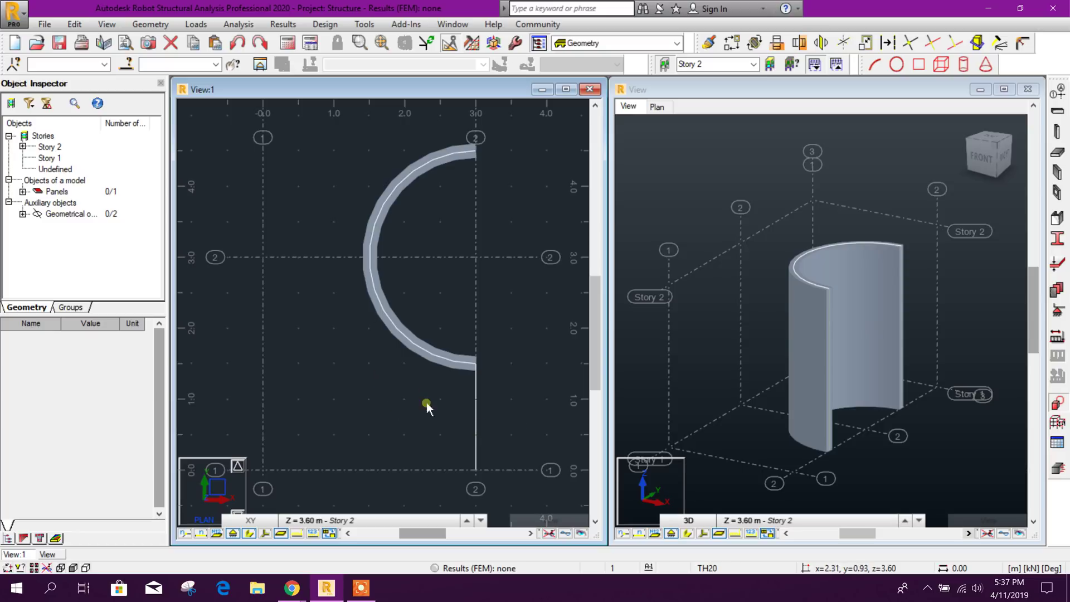
# Select the new vertical line in the plan view
pyautogui.click(777, 407)
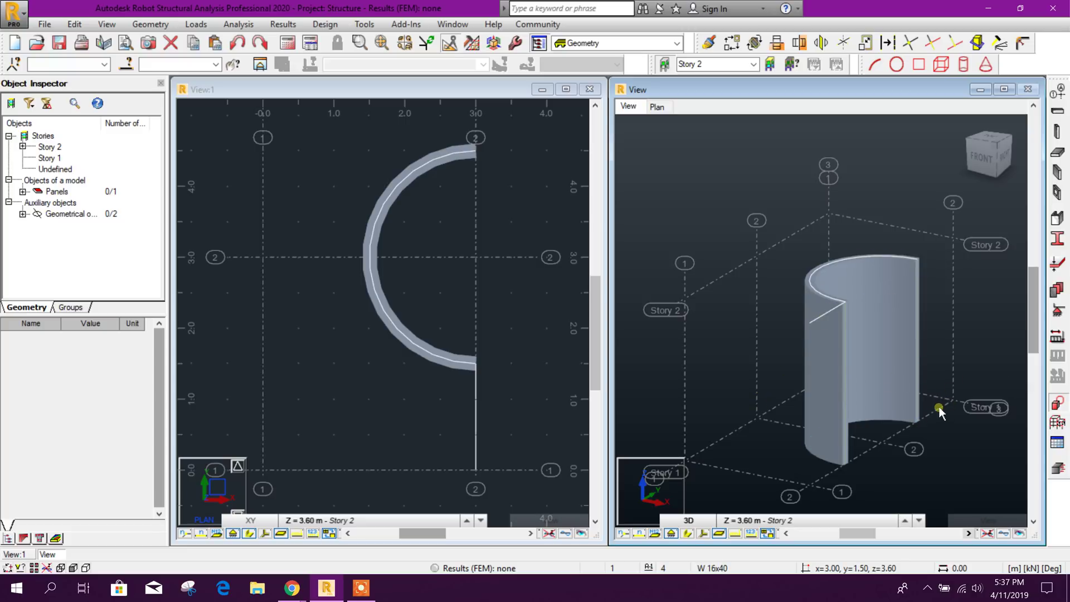
pyautogui.click(481, 398)
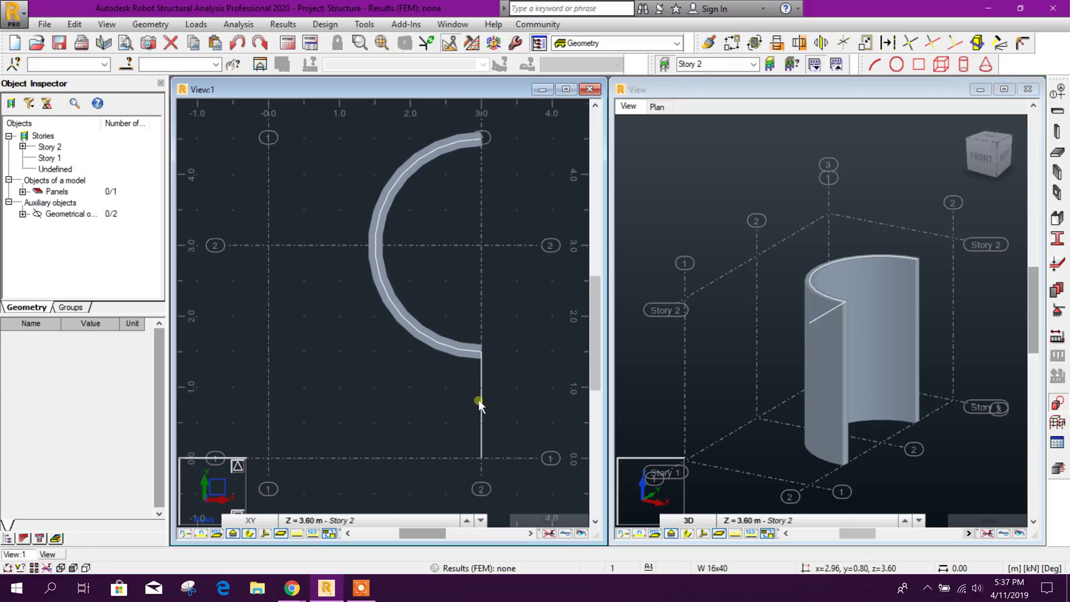
pyautogui.click(482, 406)
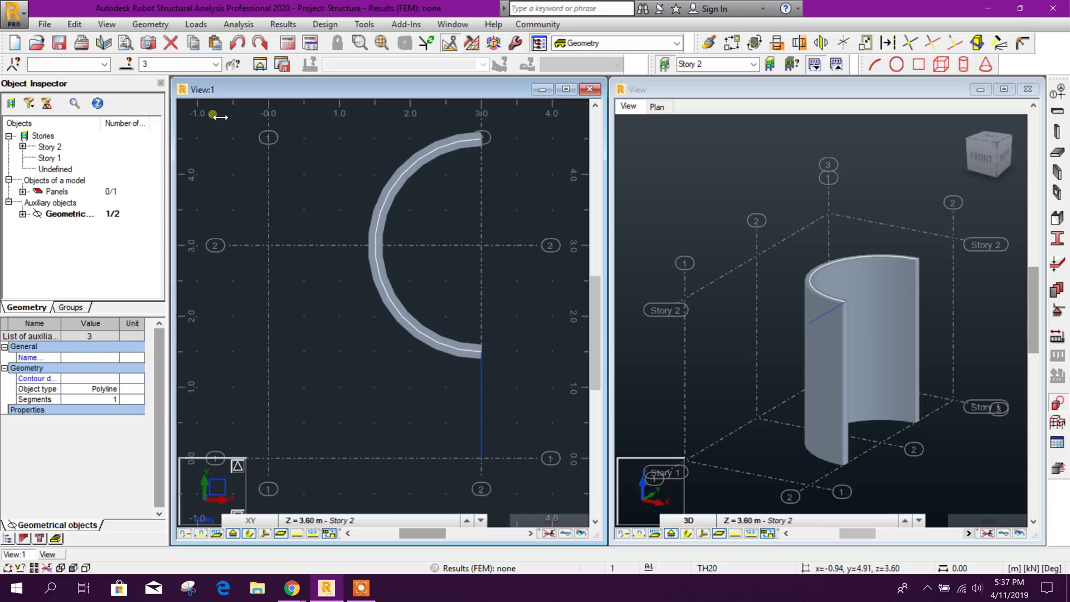
pyautogui.click(166, 27)
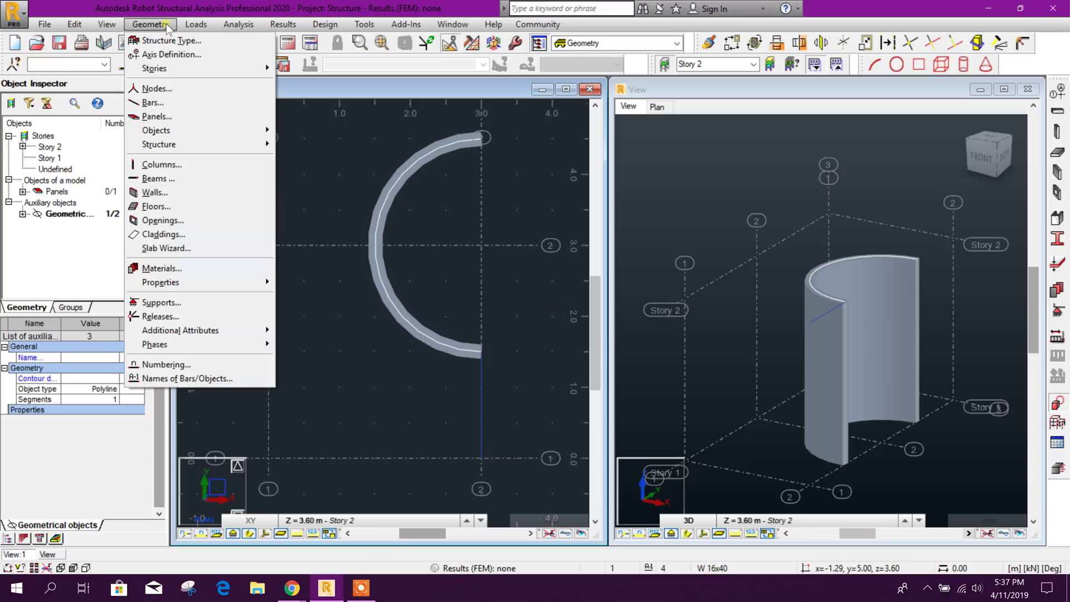
pyautogui.moveTo(157, 130)
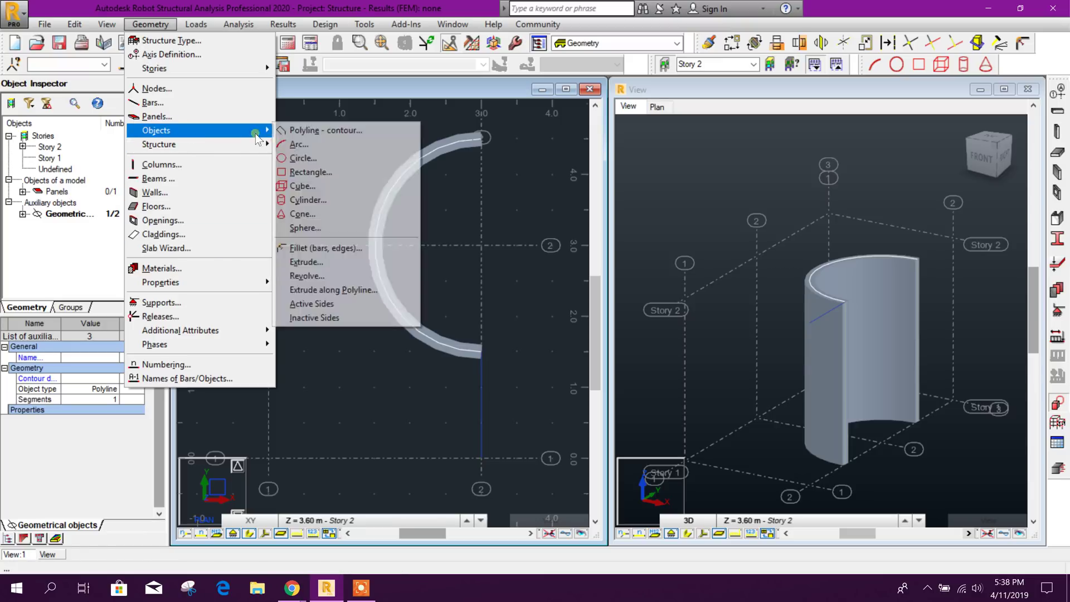
# Define the revolve axis from (3,3,0) to (3,3,3.6) and enter the rotation angle
pyautogui.click(306, 276)
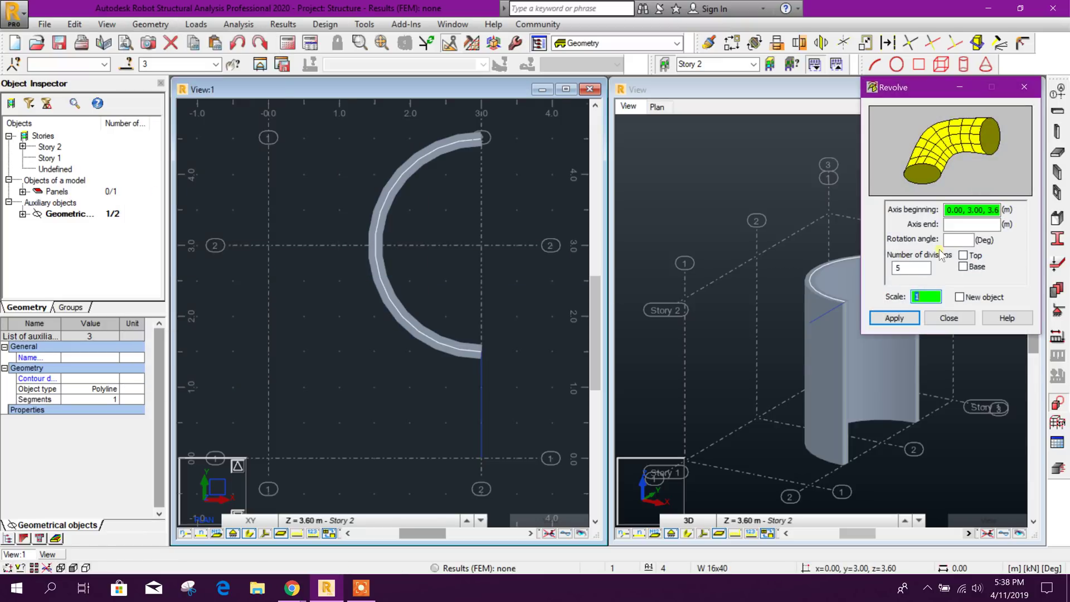
pyautogui.click(965, 224)
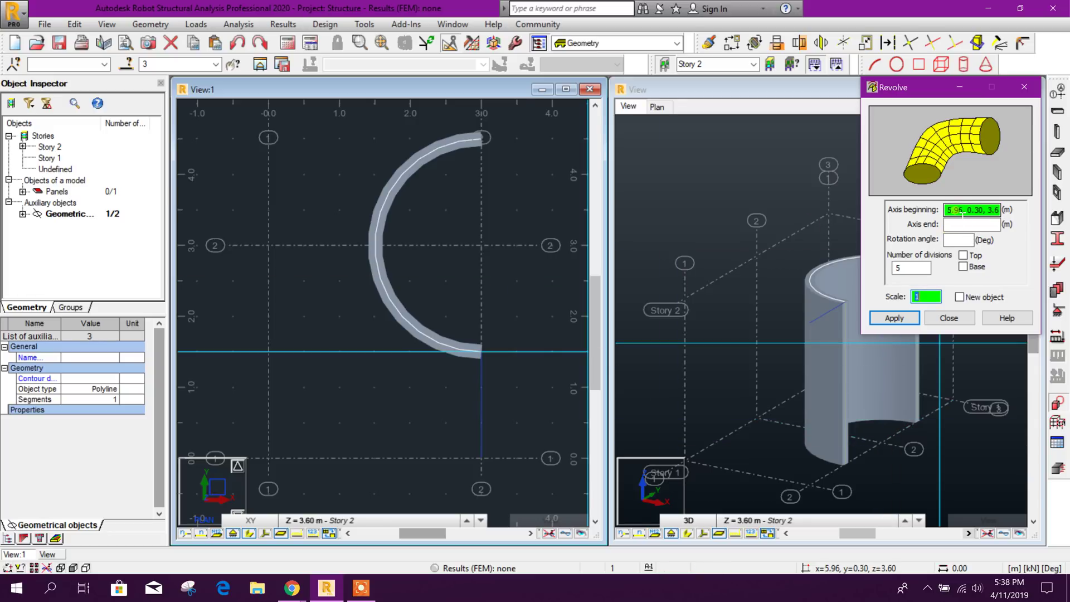
pyautogui.click(885, 440)
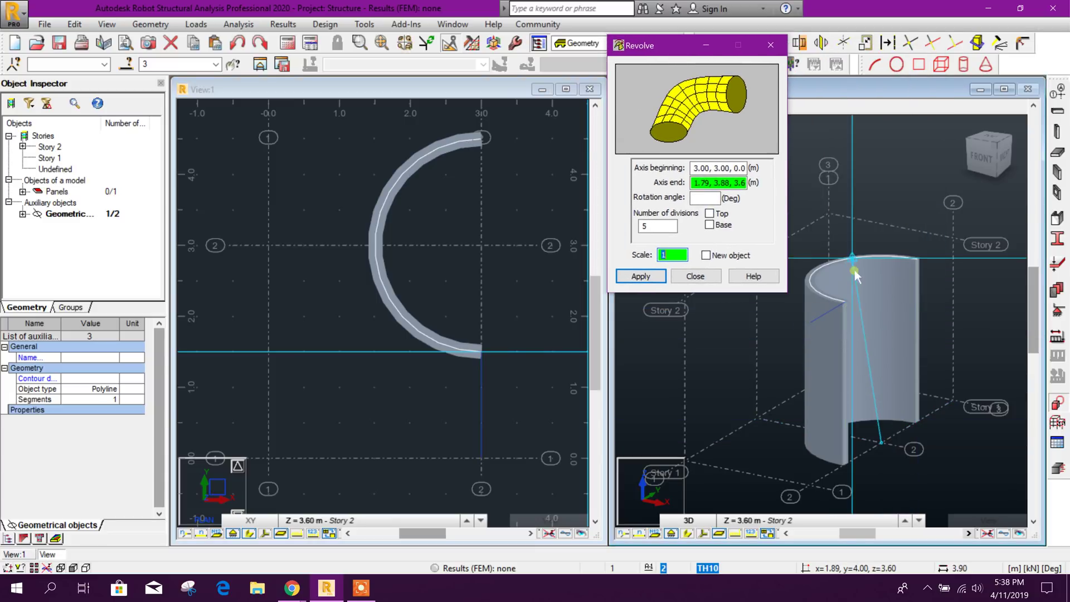
pyautogui.click(880, 281)
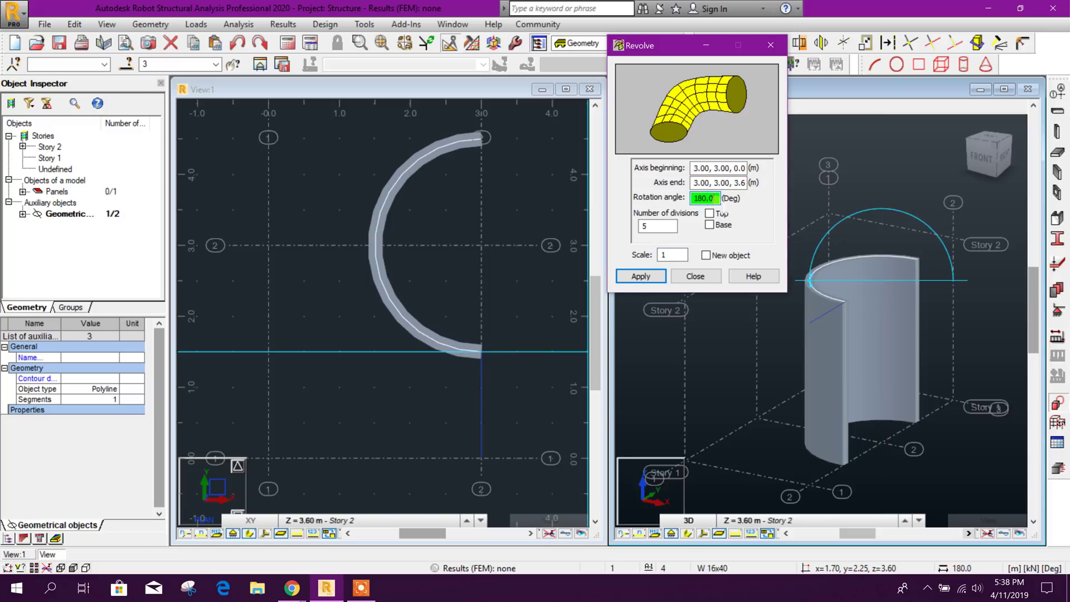
pyautogui.doubleClick(714, 198)
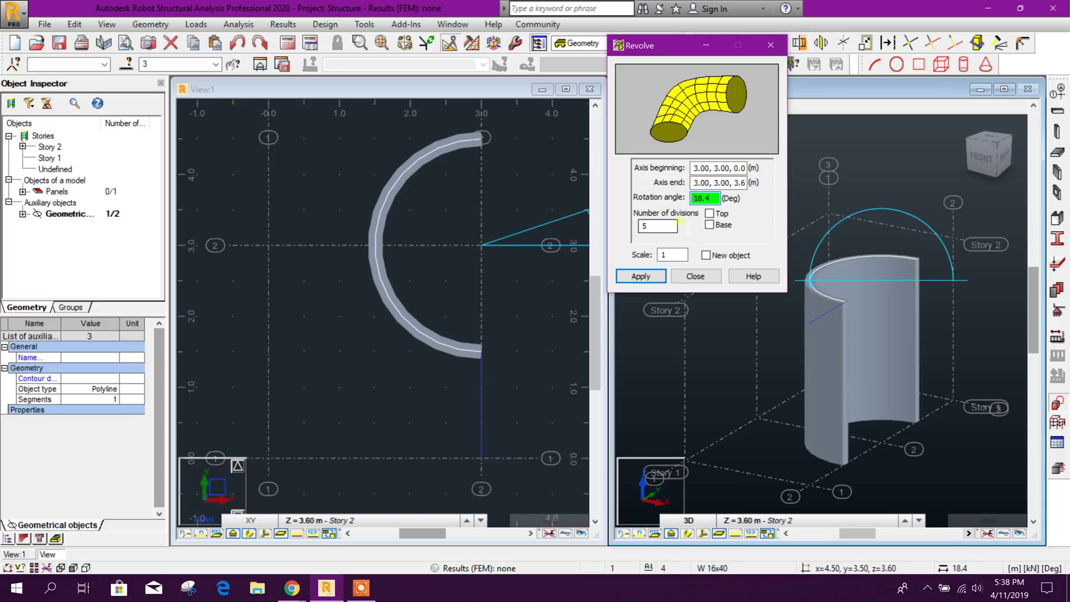
pyautogui.click(586, 210)
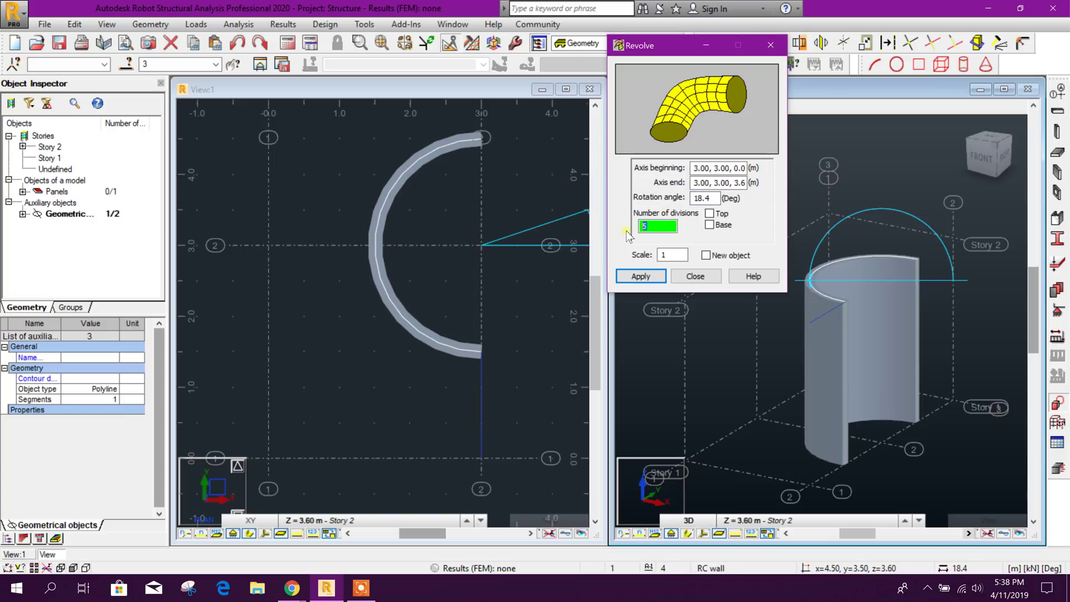
pyautogui.write('5')
# Re-enter the −180° angle and 18 divisions, then revolve as a new object
pyautogui.doubleClick(707, 198)
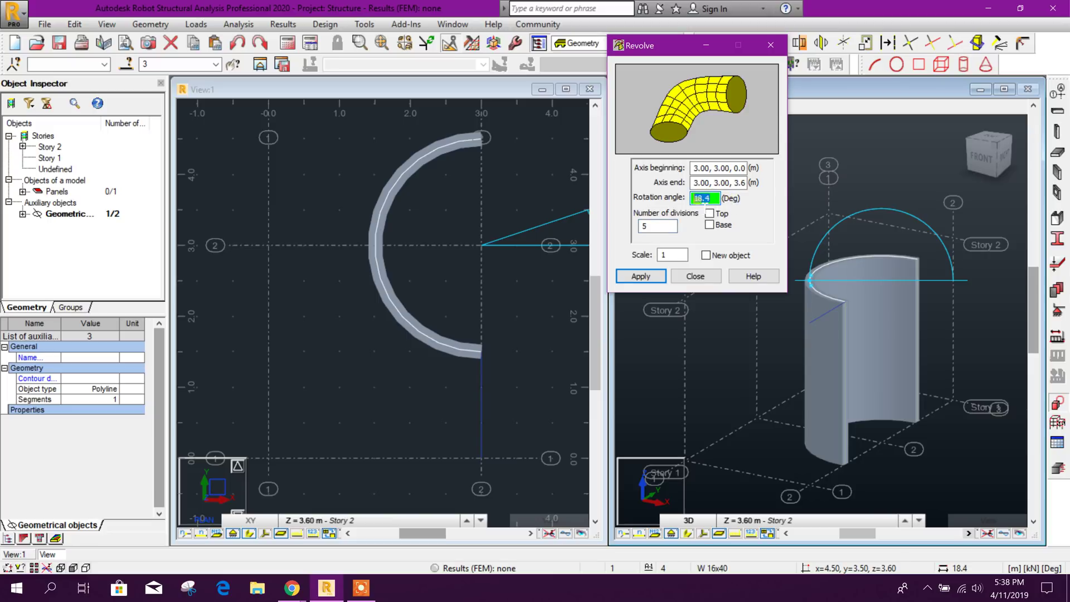
pyautogui.write('1')
pyautogui.doubleClick(661, 228)
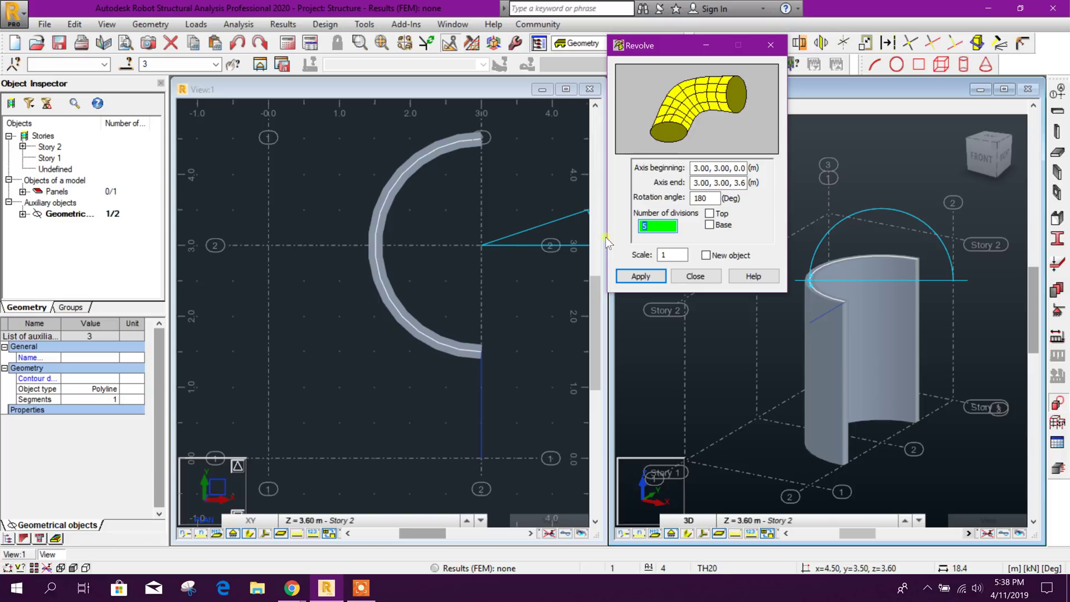
pyautogui.write('18')
pyautogui.click(706, 254)
pyautogui.click(640, 276)
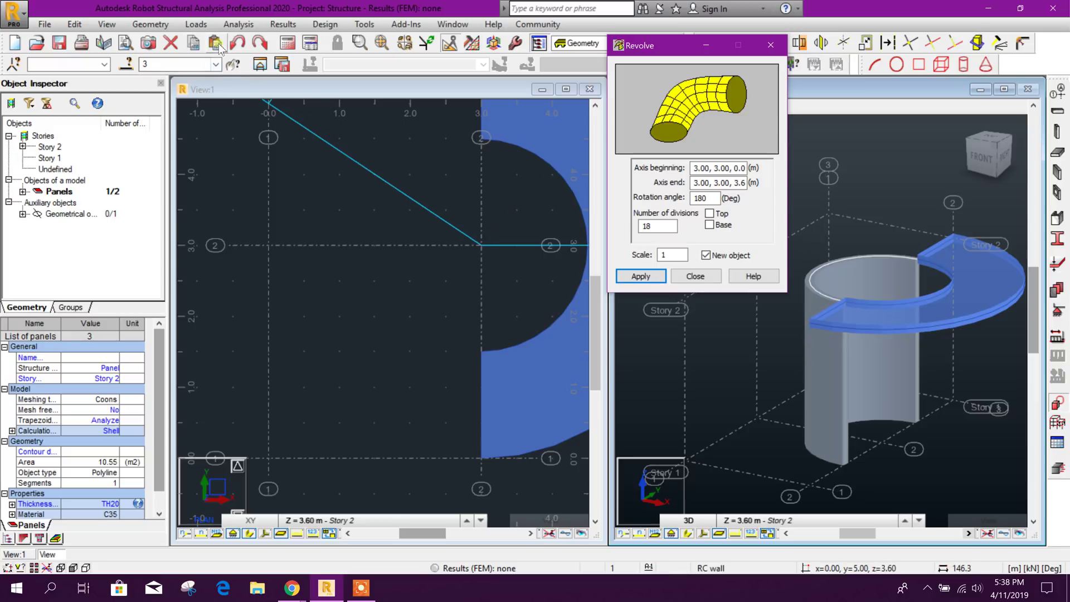
# Undo the first result and revolve the line again into the half-ring panel
pyautogui.click(238, 42)
pyautogui.click(485, 393)
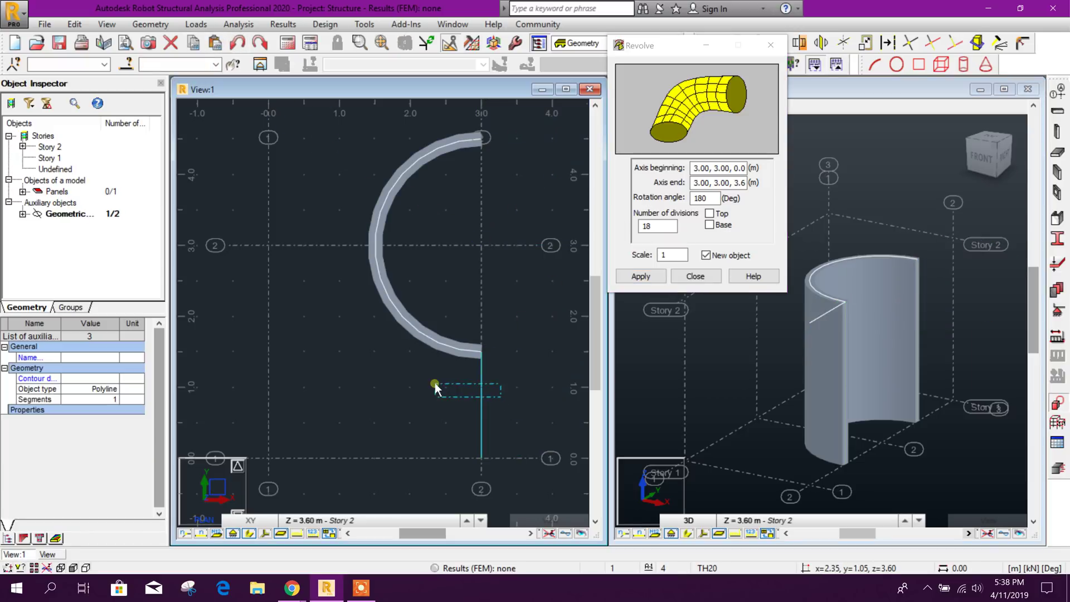
pyautogui.doubleClick(701, 199)
pyautogui.write('-180')
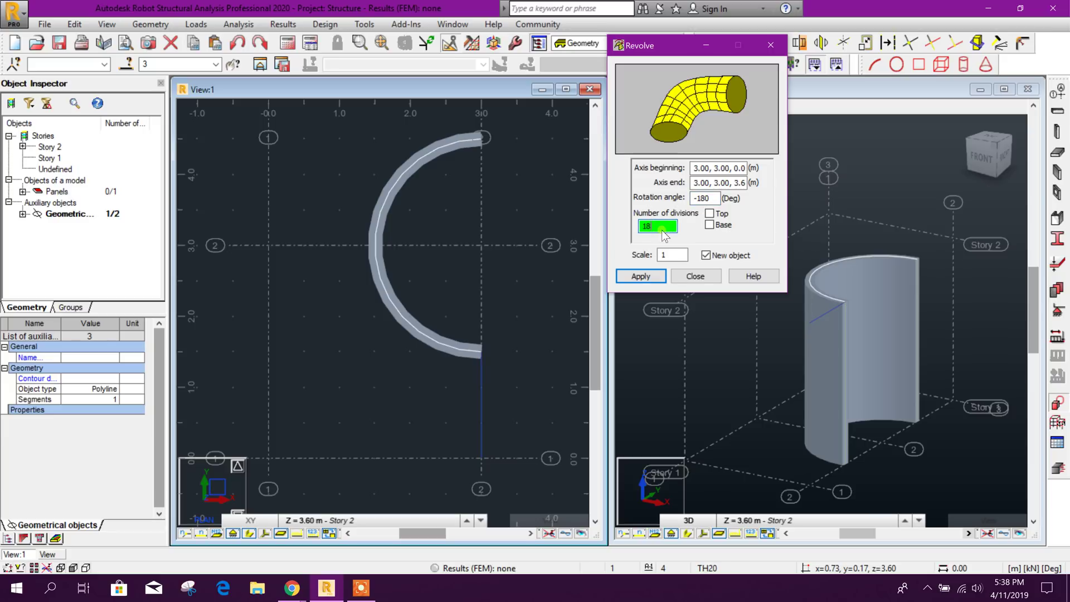
pyautogui.click(640, 276)
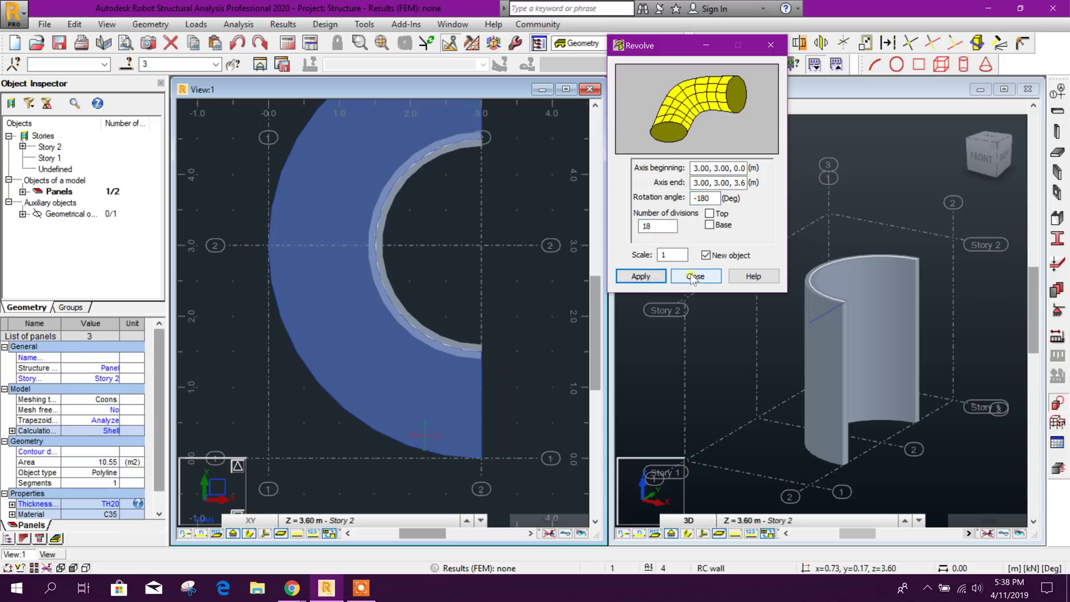
pyautogui.click(693, 276)
pyautogui.scroll(-2, 498, 368)
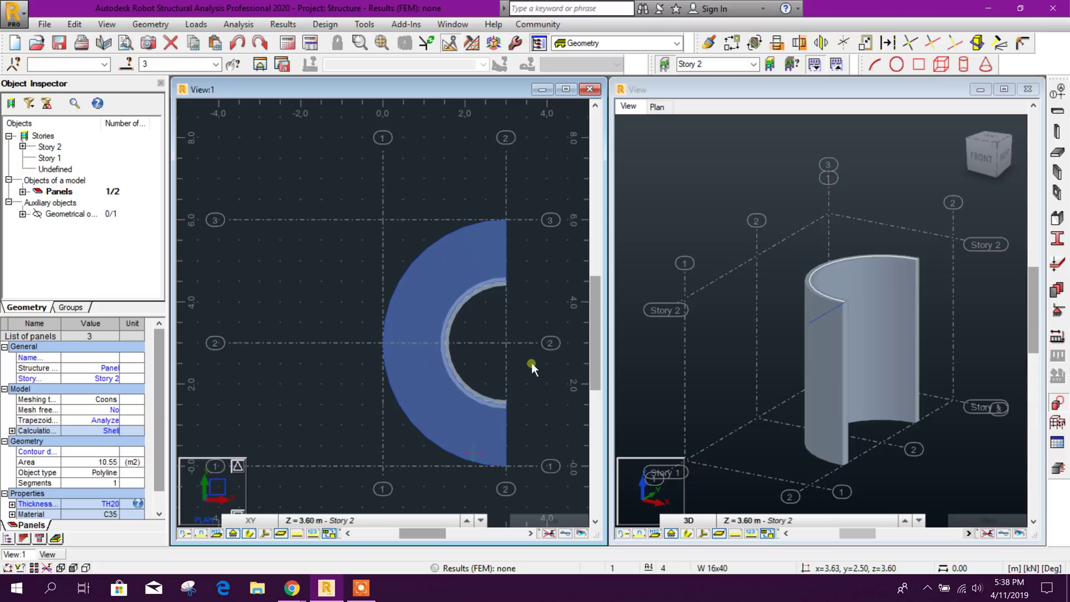
pyautogui.scroll(1, 528, 345)
# Give the half-ring panel the 20cm Stair thickness
pyautogui.click(695, 340)
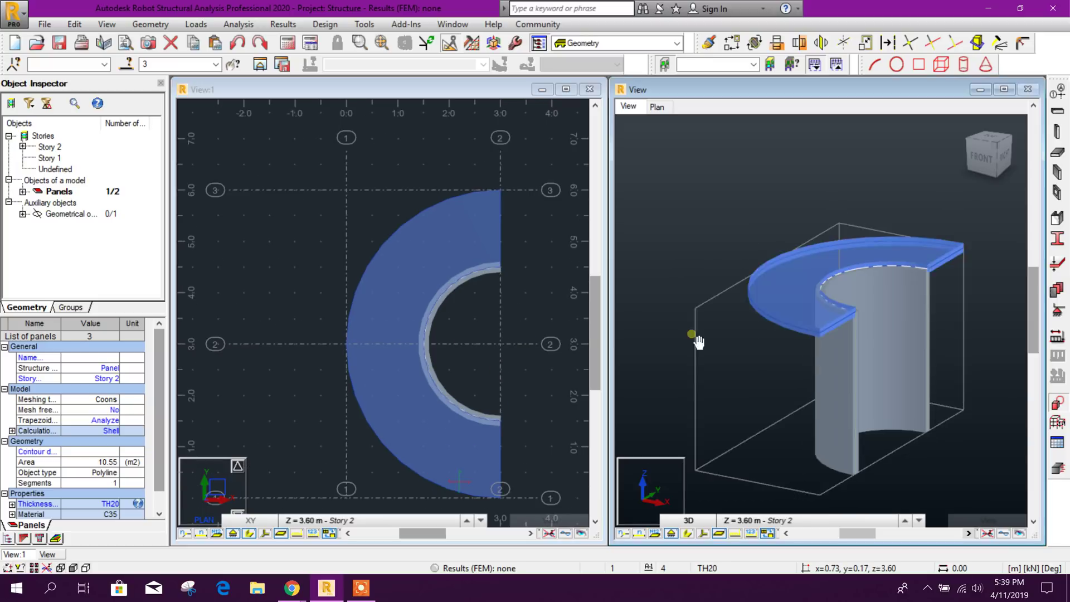
pyautogui.click(537, 227)
pyautogui.click(475, 240)
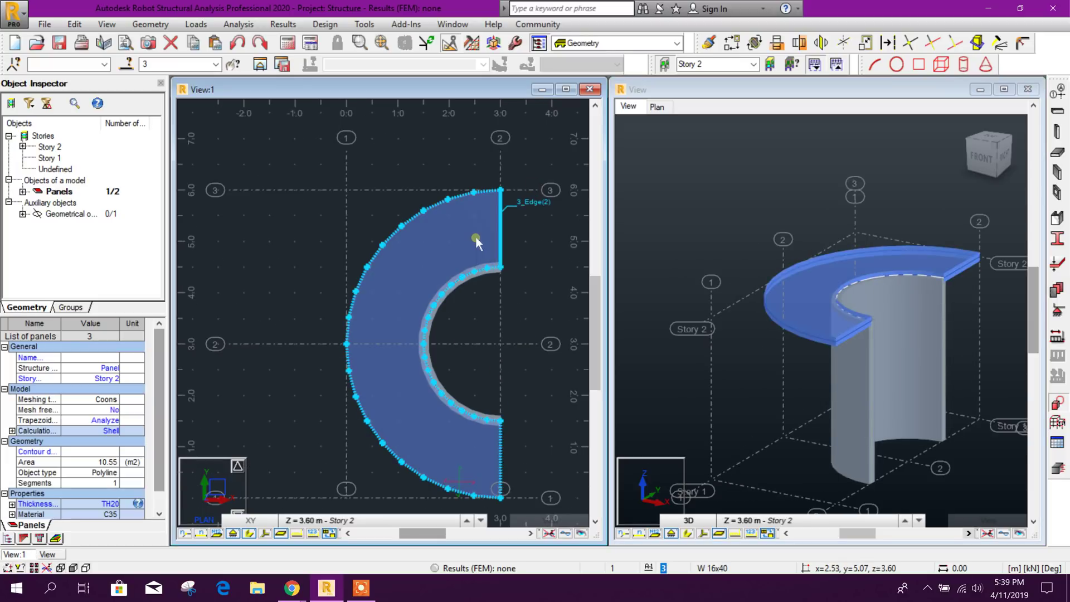
pyautogui.click(1056, 266)
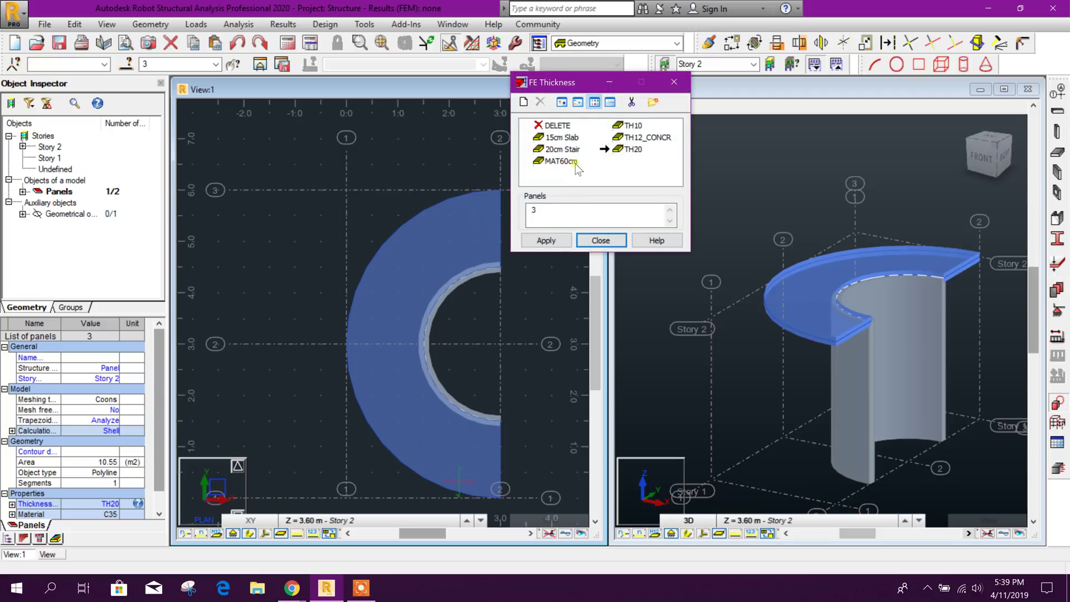
pyautogui.click(575, 150)
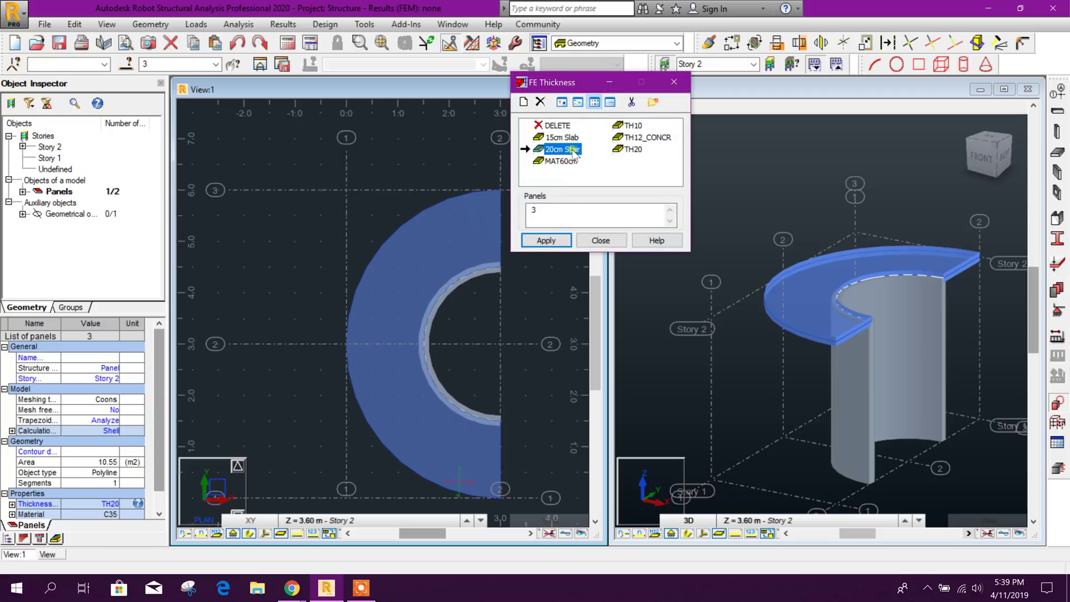
pyautogui.click(546, 240)
pyautogui.click(600, 240)
# Reselect the half-ring panel in the plan view
pyautogui.click(768, 334)
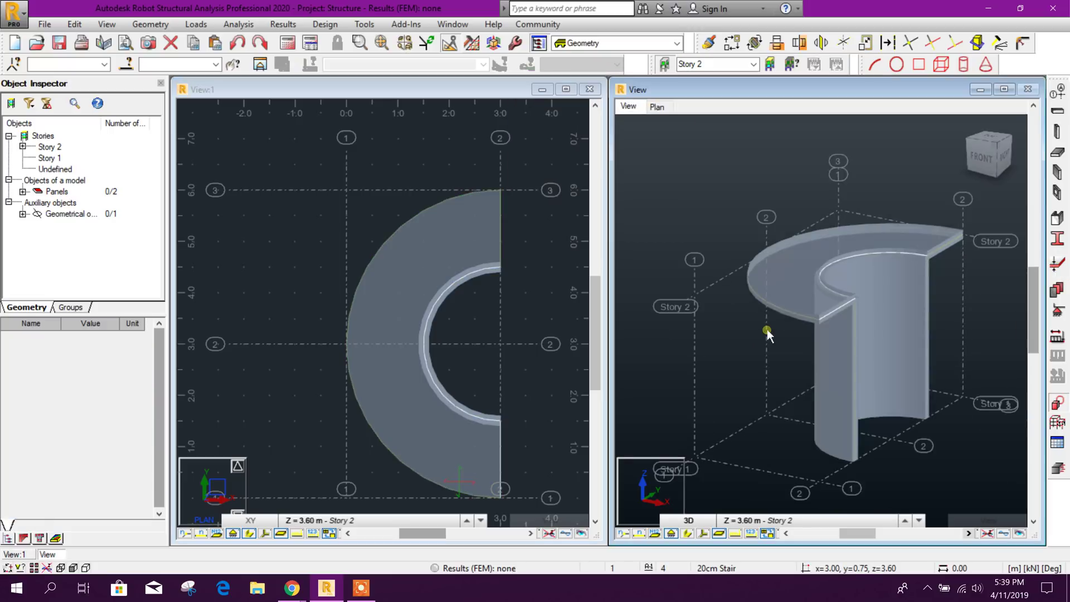
pyautogui.click(566, 282)
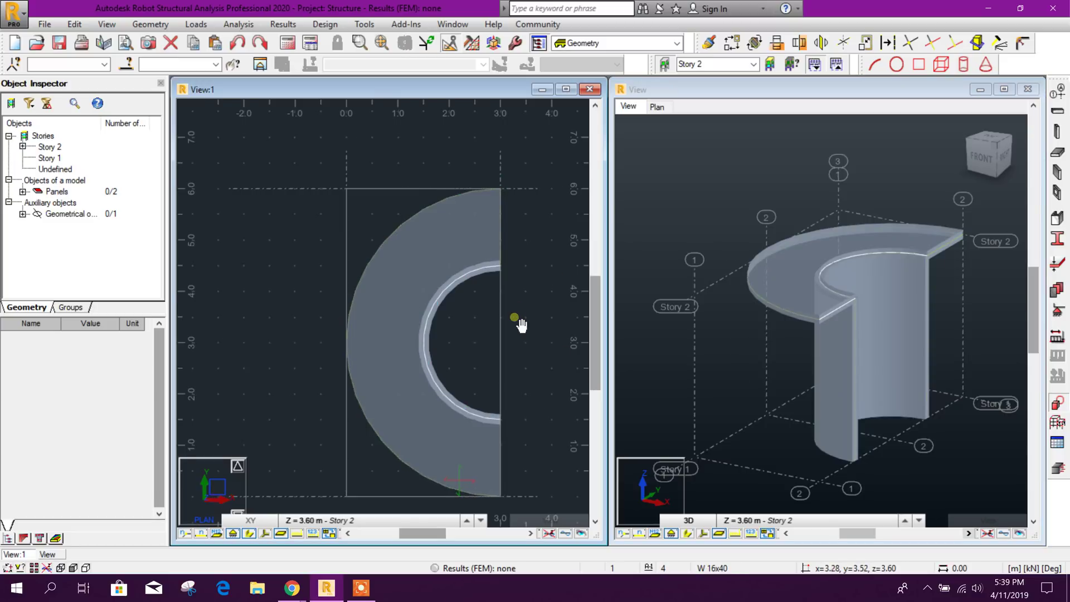
pyautogui.moveTo(521, 318); pyautogui.dragTo(519, 292, button='middle')
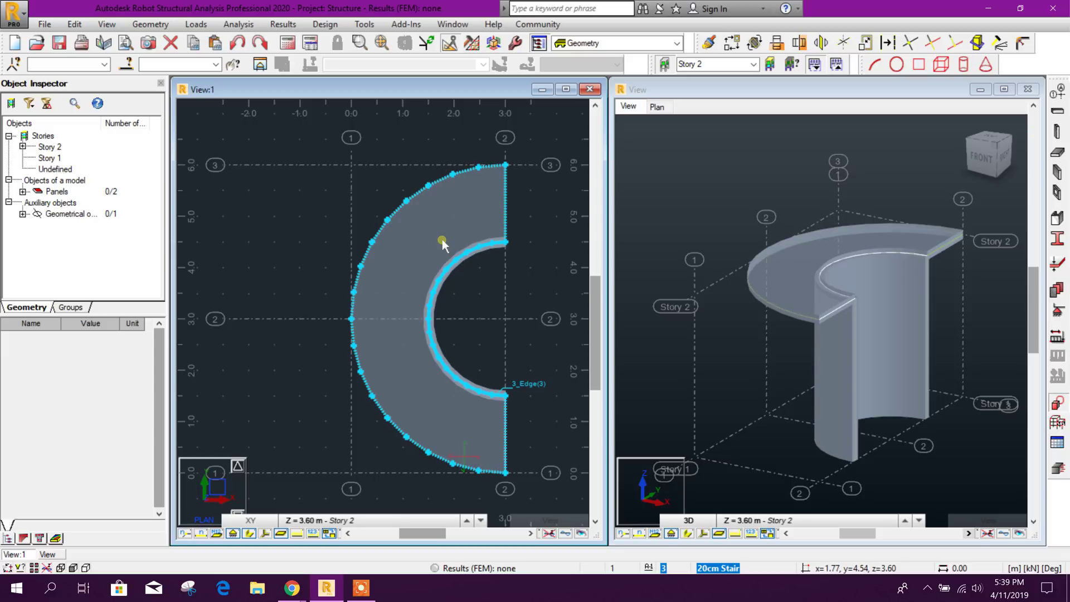
pyautogui.click(421, 223)
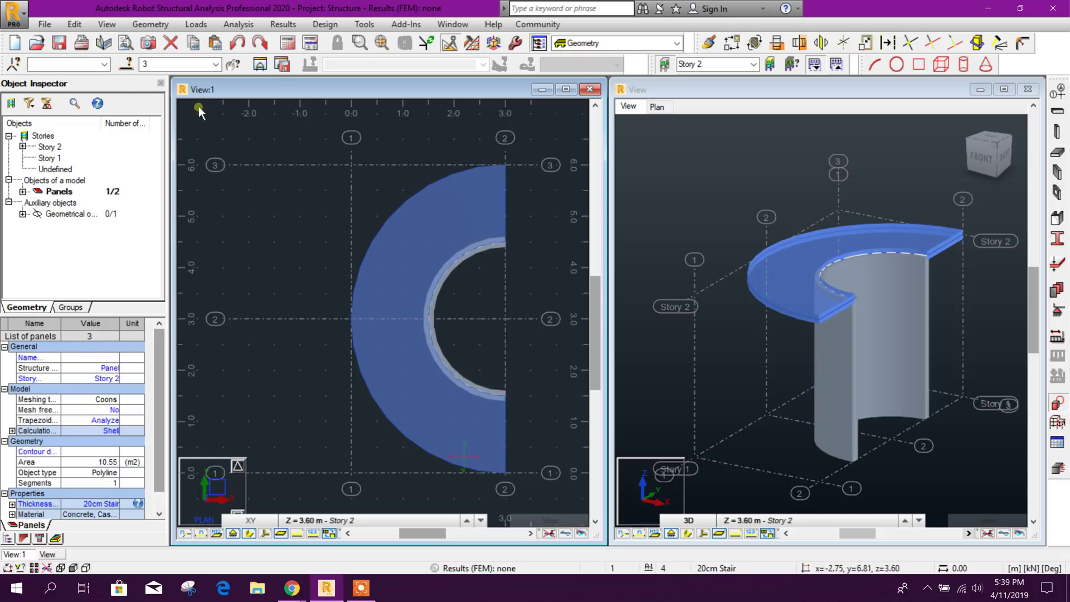
# Open Object modification for the revolved ramp panel and review its existing revolve operation
pyautogui.click(76, 25)
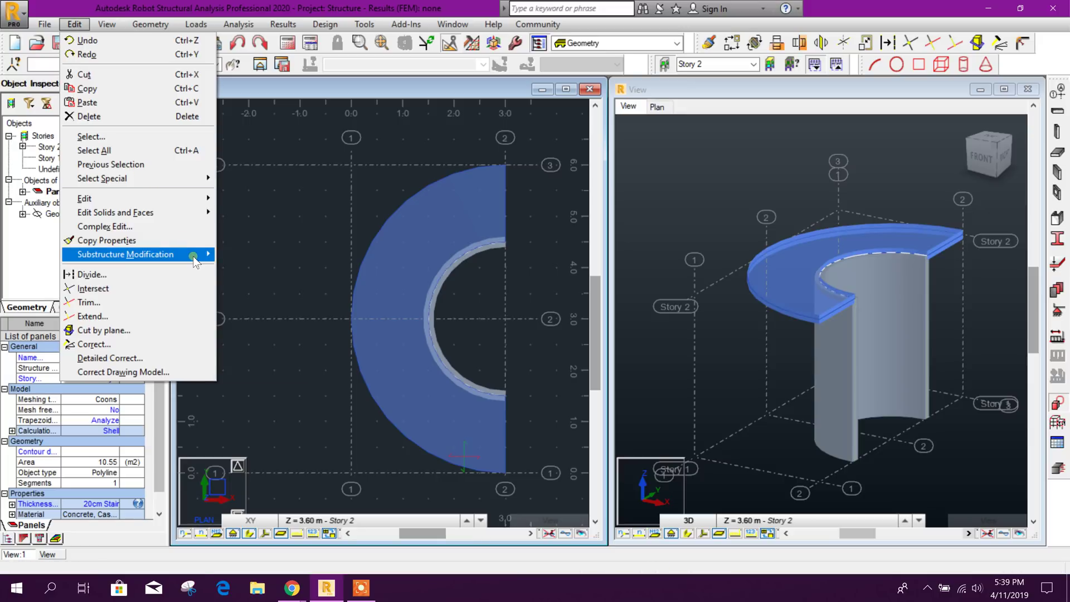
pyautogui.moveTo(125, 254)
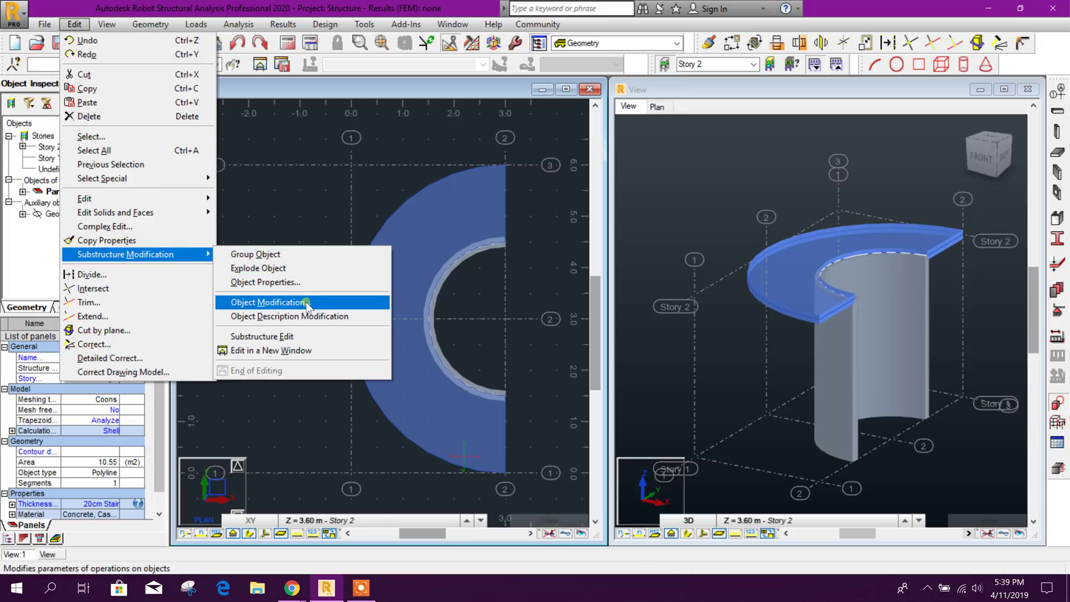
pyautogui.click(308, 306)
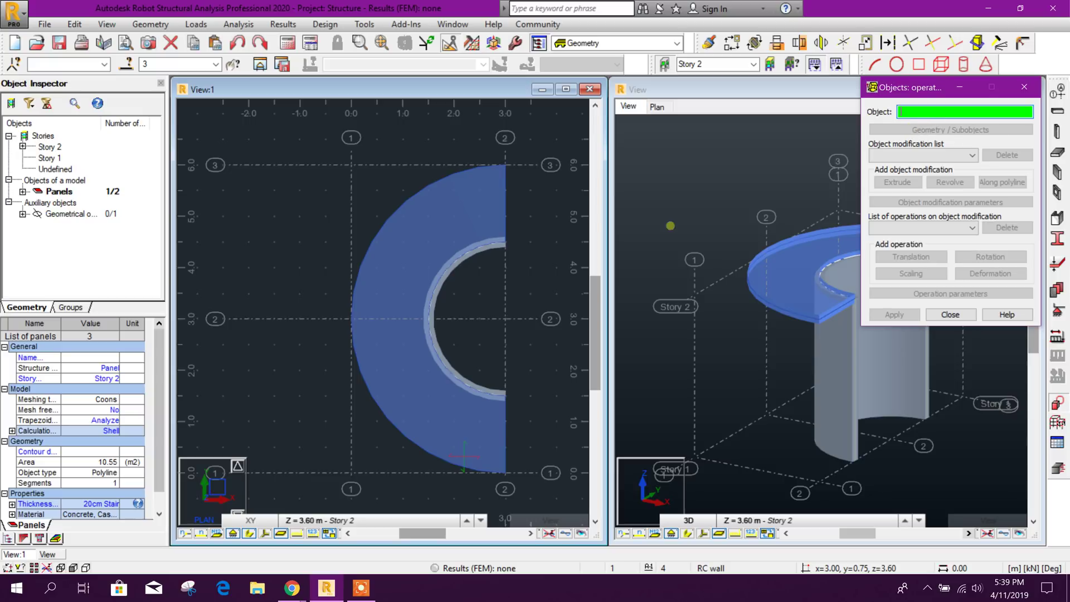
pyautogui.click(454, 238)
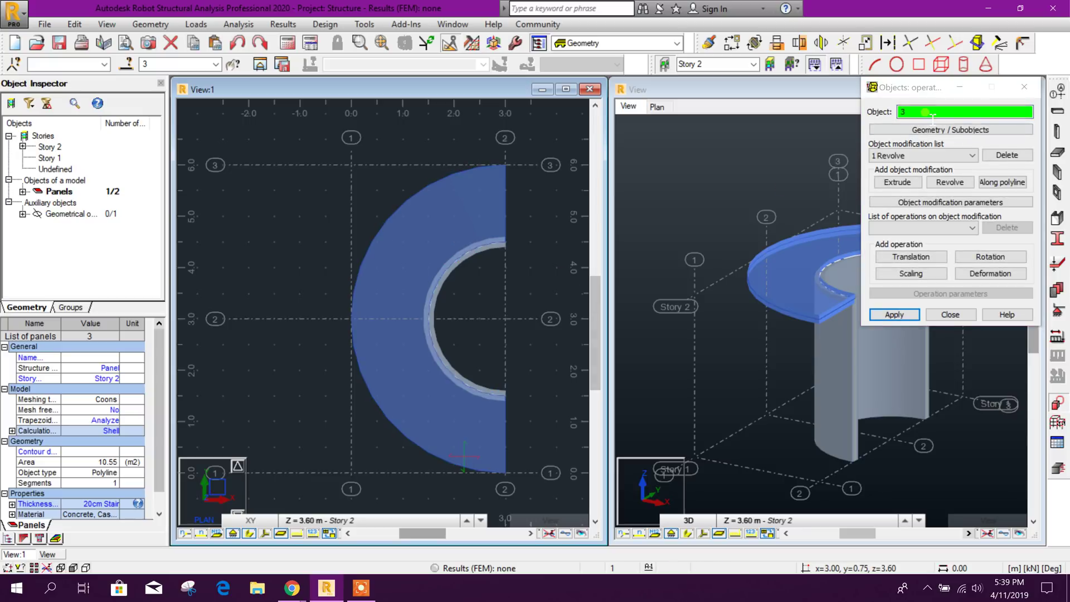
pyautogui.click(920, 228)
pyautogui.click(931, 229)
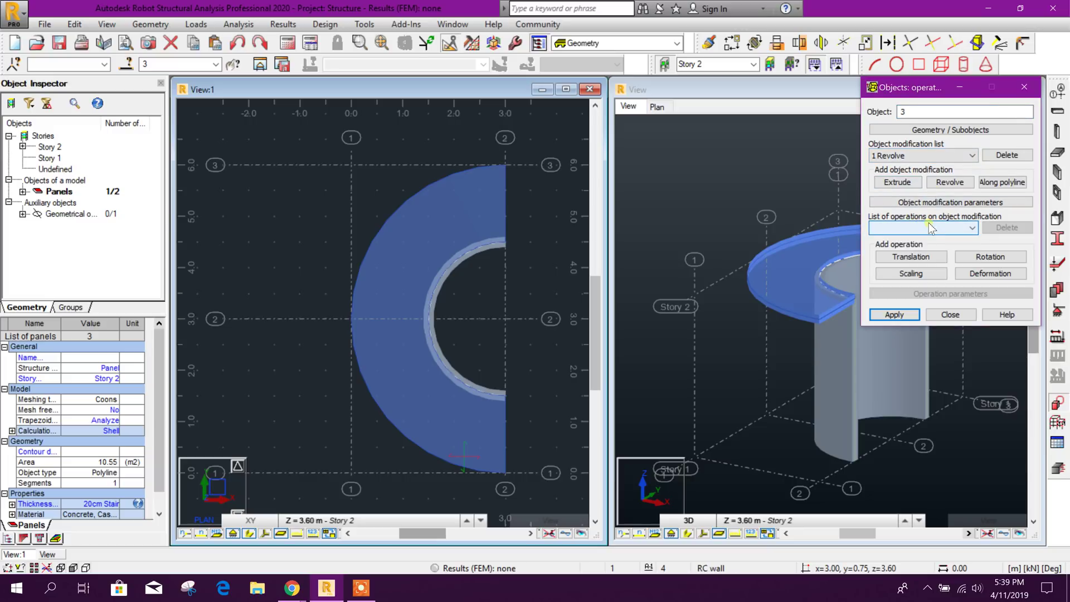
pyautogui.click(930, 159)
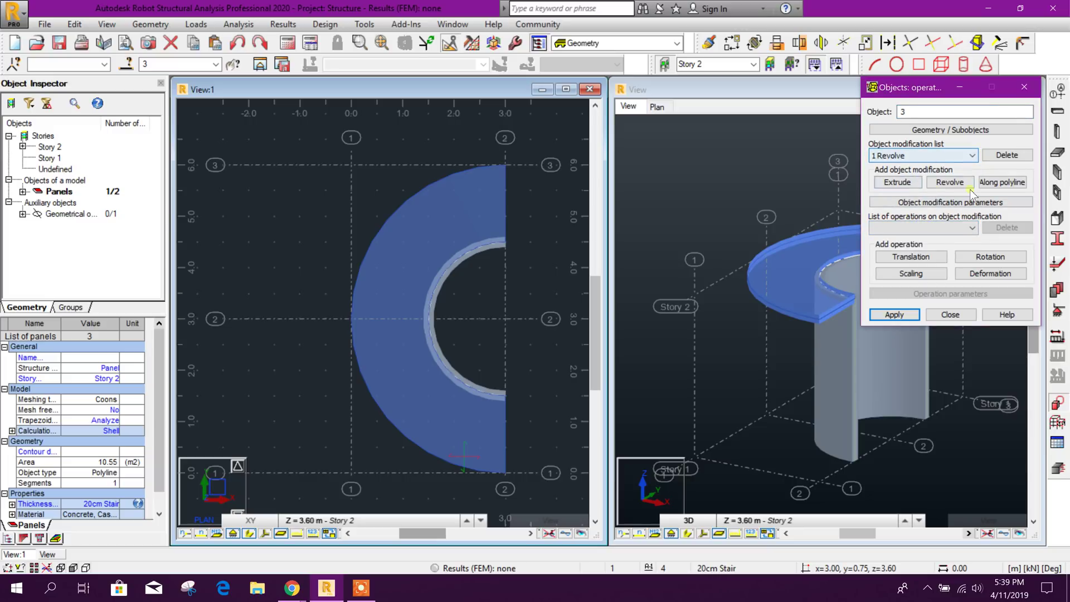
pyautogui.click(920, 228)
pyautogui.click(919, 229)
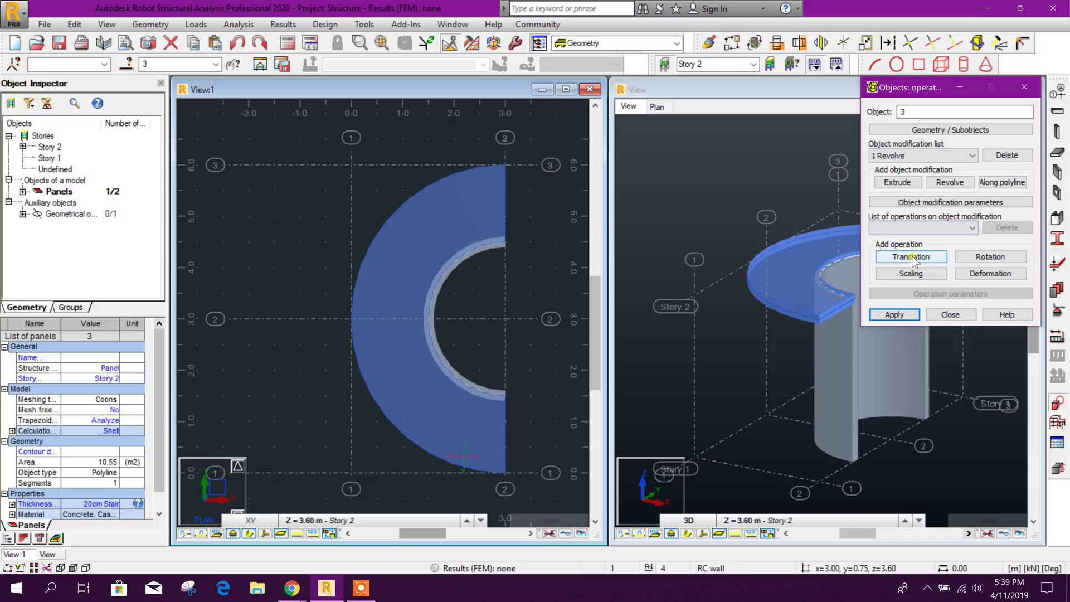
# Add a translation of -3.6 m along the Z axis to the ramp panel and apply it
pyautogui.click(914, 260)
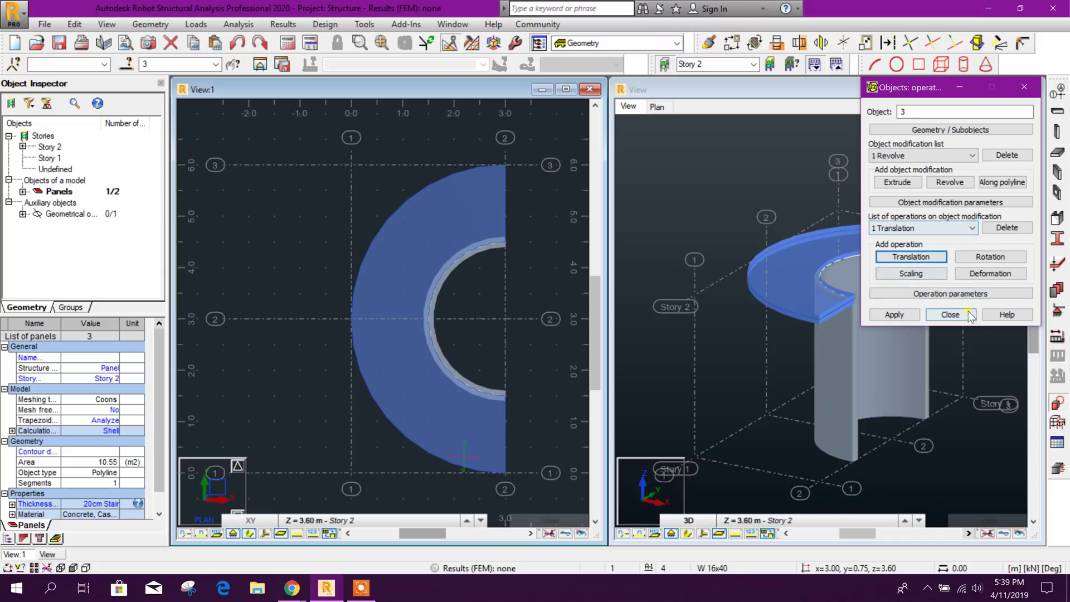
pyautogui.click(949, 296)
pyautogui.click(912, 341)
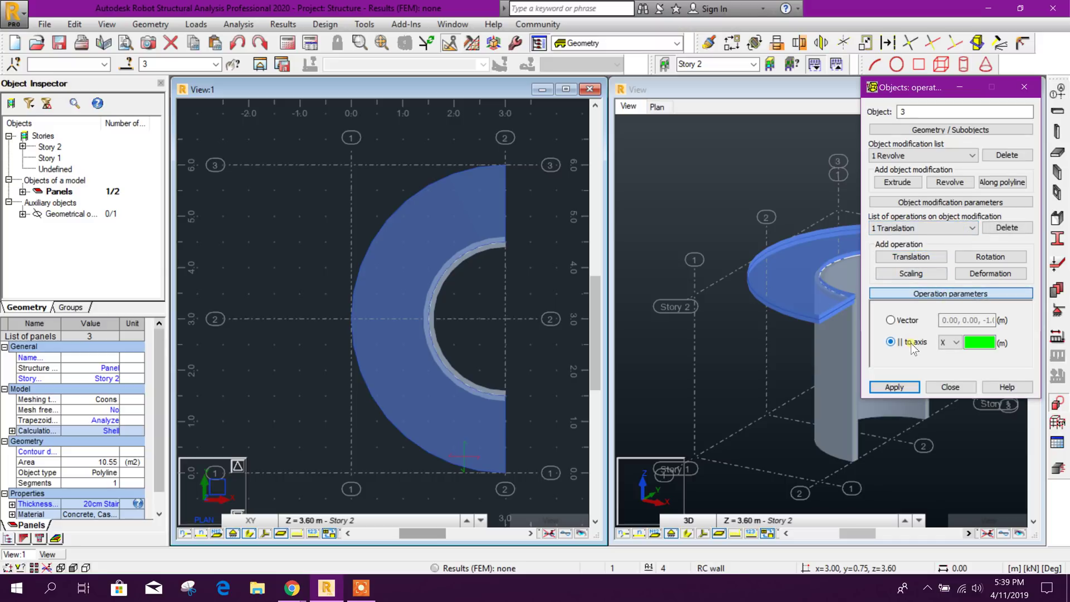
pyautogui.click(955, 343)
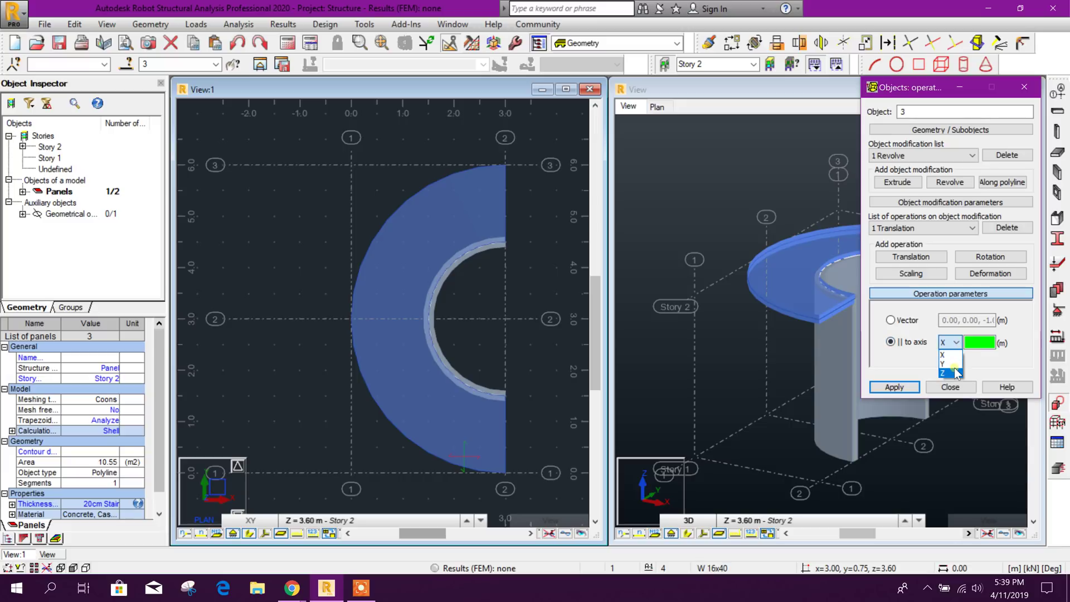
pyautogui.click(957, 372)
pyautogui.write('-3.6')
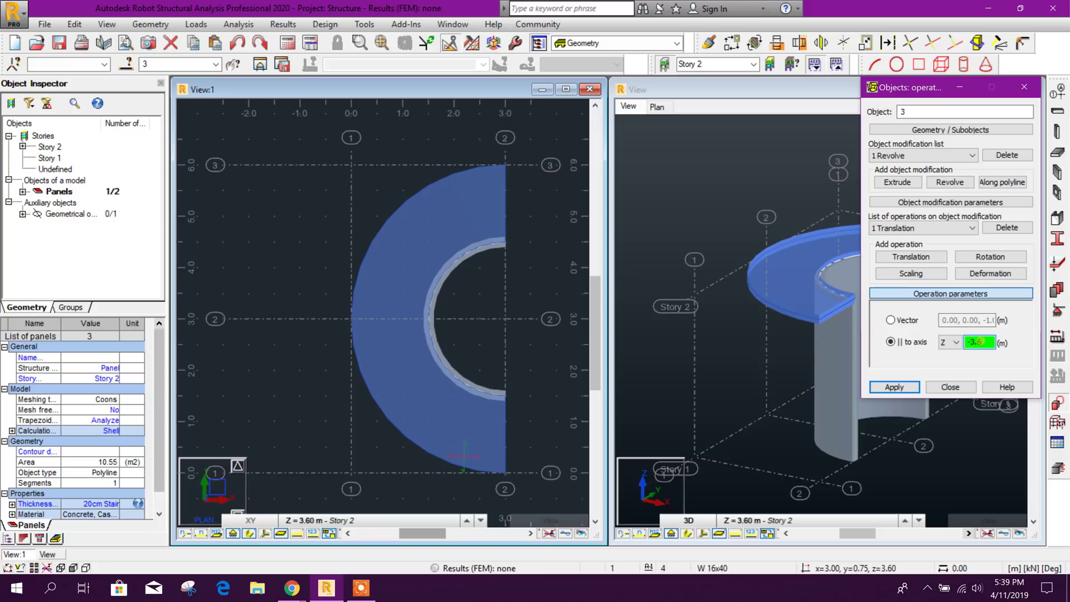
pyautogui.click(895, 386)
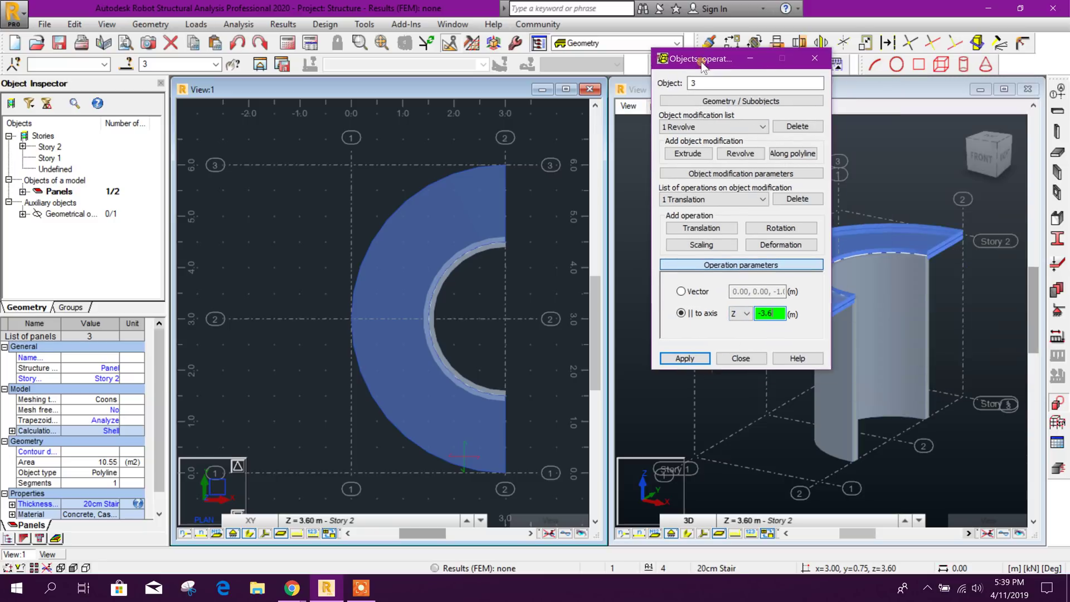
pyautogui.click(691, 359)
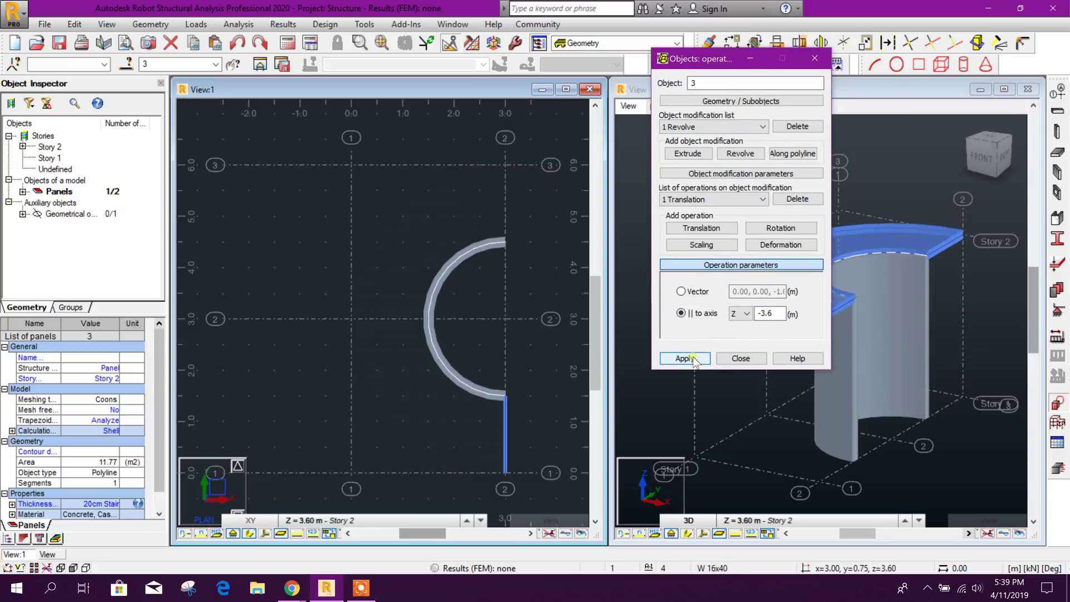
pyautogui.click(741, 359)
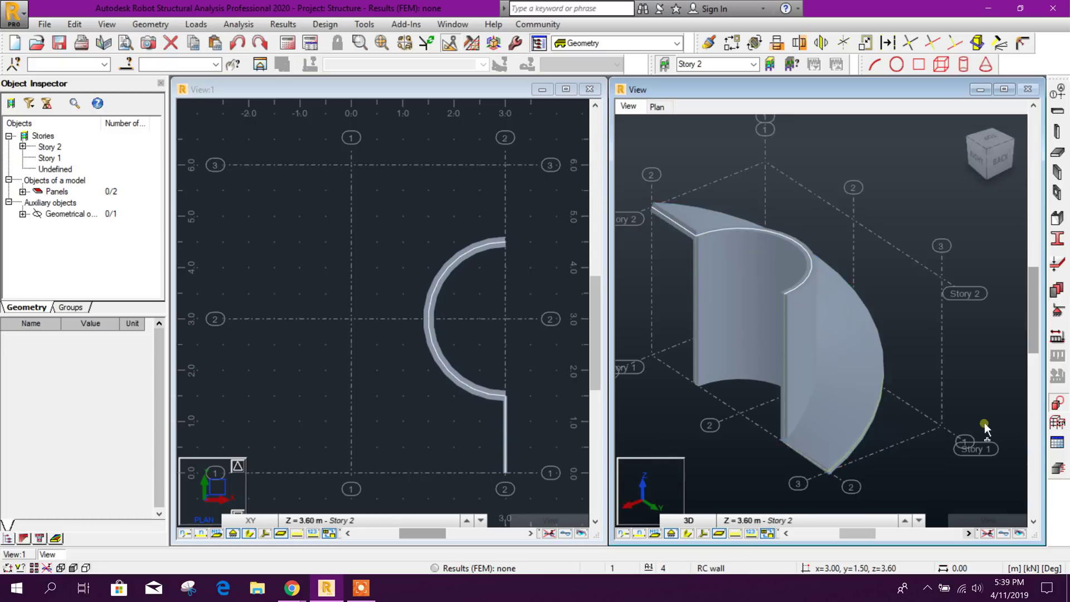
pyautogui.moveTo(979, 442); pyautogui.dragTo(789, 438)
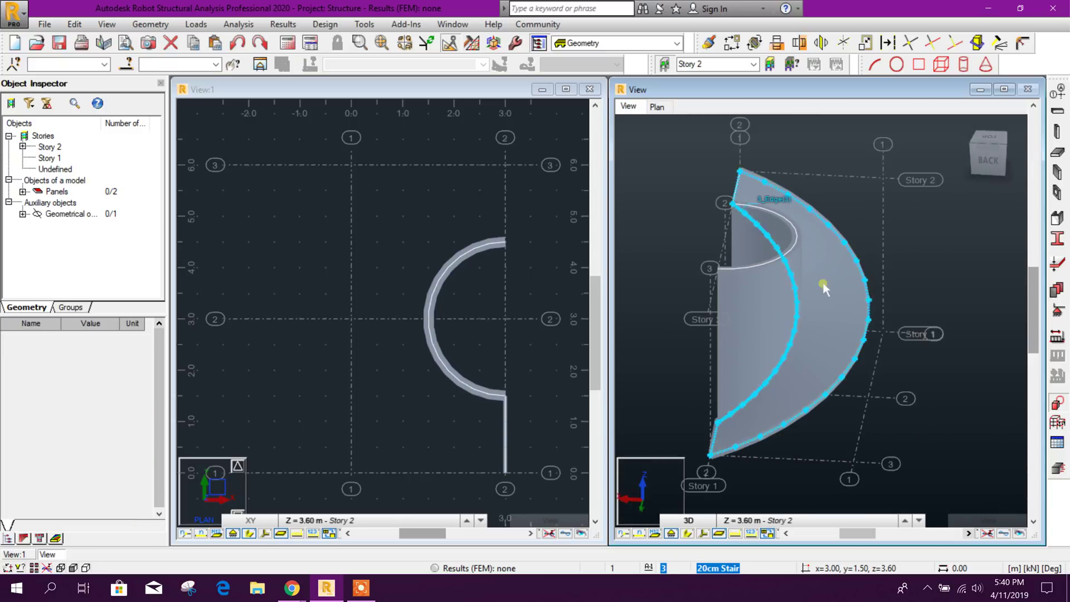
pyautogui.moveTo(909, 394)
pyautogui.mouseDown()
pyautogui.moveTo(775, 397)
pyautogui.moveTo(736, 371)
pyautogui.moveTo(784, 402)
pyautogui.mouseUp()
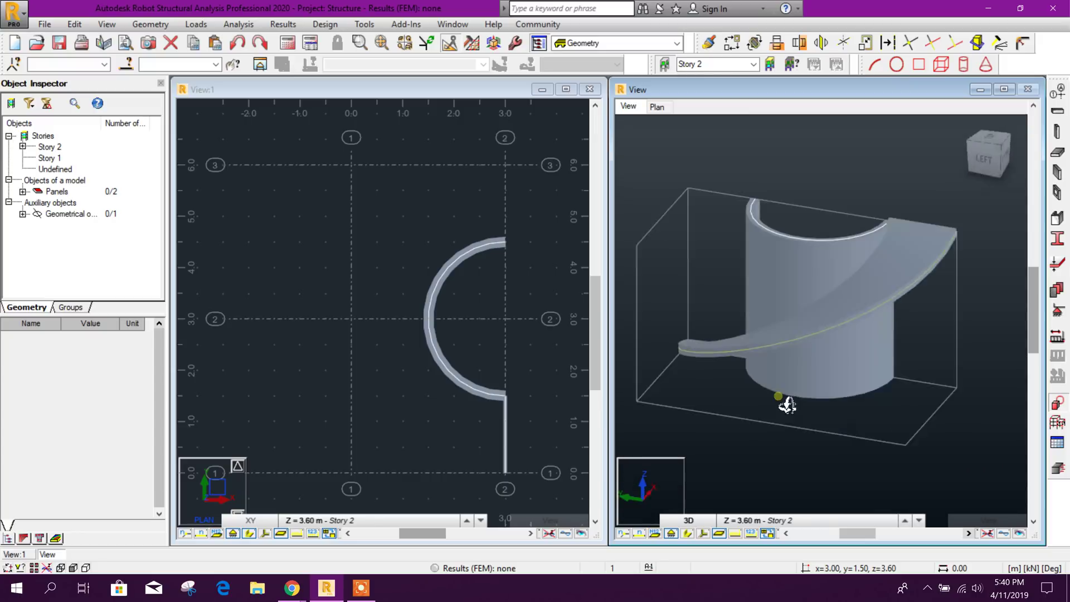
pyautogui.click(386, 249)
pyautogui.moveTo(386, 249); pyautogui.dragTo(356, 238, button='middle')
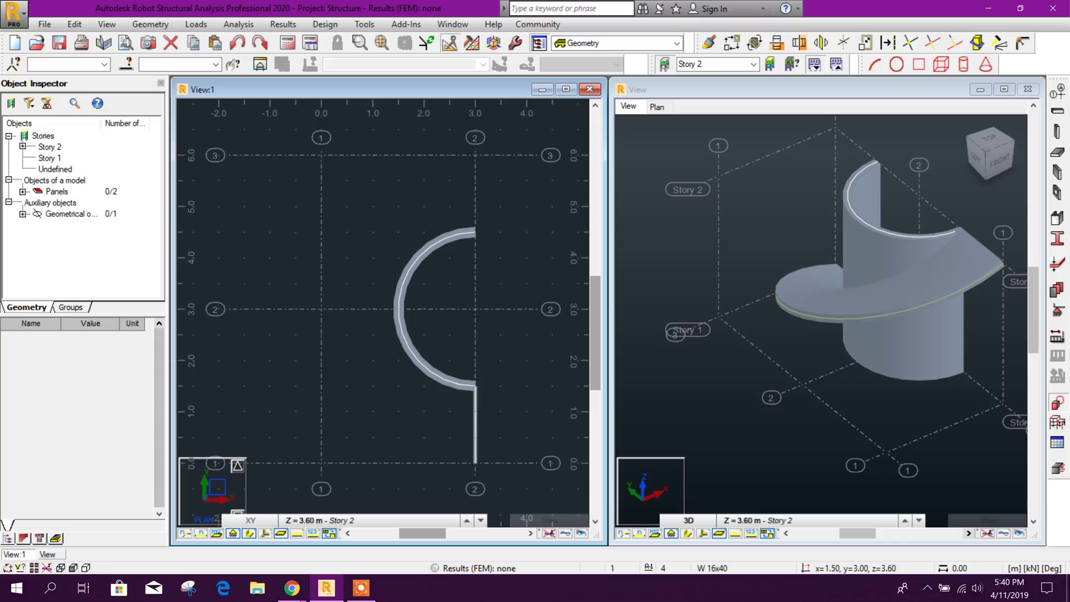
# Place a 20 x 40 RC column, 3.60 m tall, at grid point (0, 3)
pyautogui.click(1057, 133)
pyautogui.click(975, 162)
pyautogui.click(962, 186)
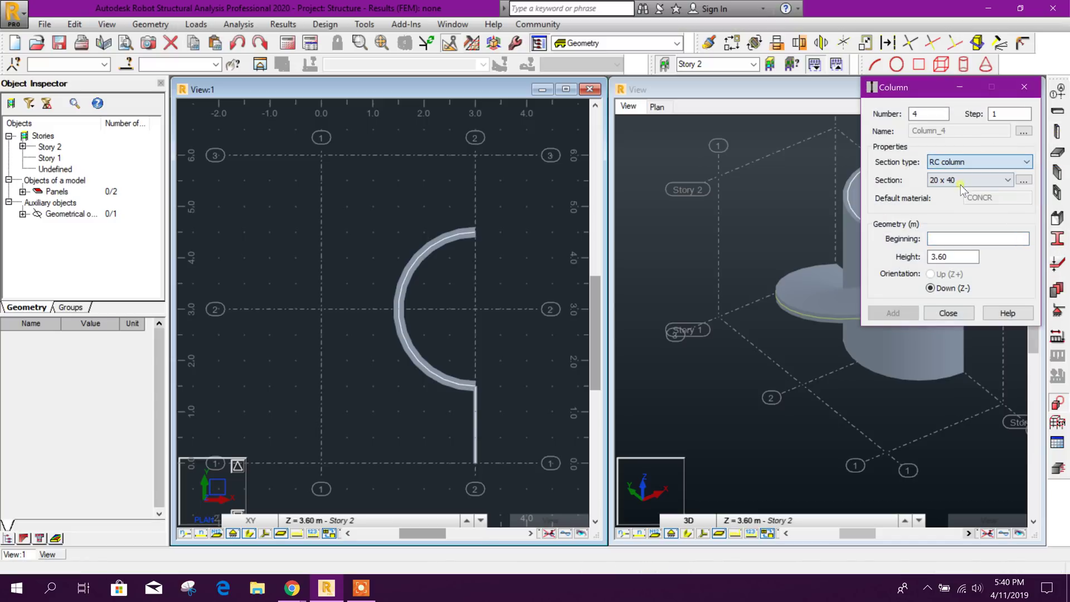
pyautogui.moveTo(912, 87); pyautogui.dragTo(510, 61)
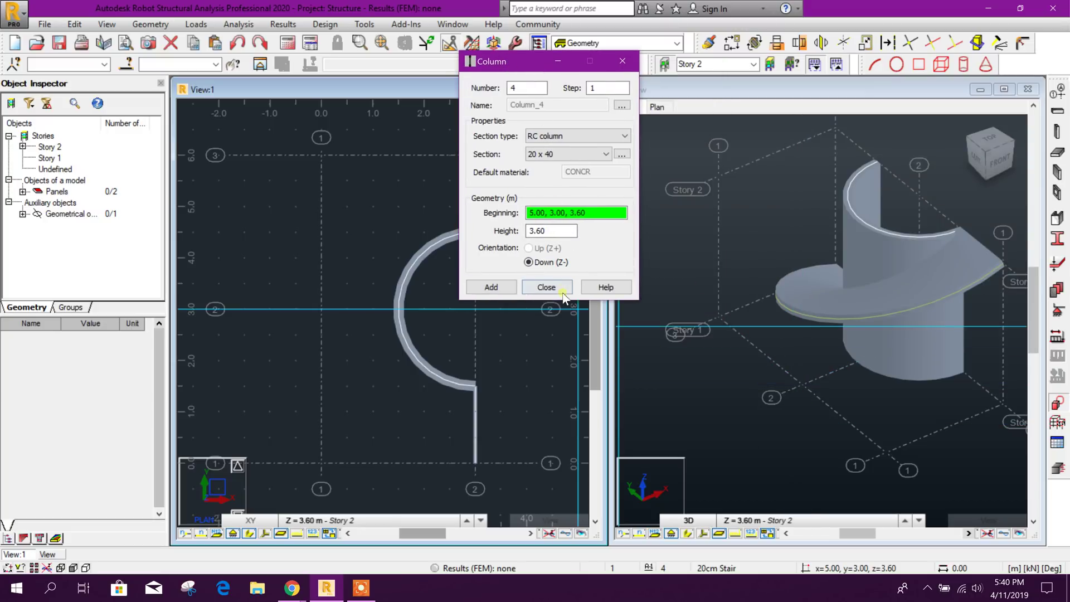
pyautogui.click(801, 258)
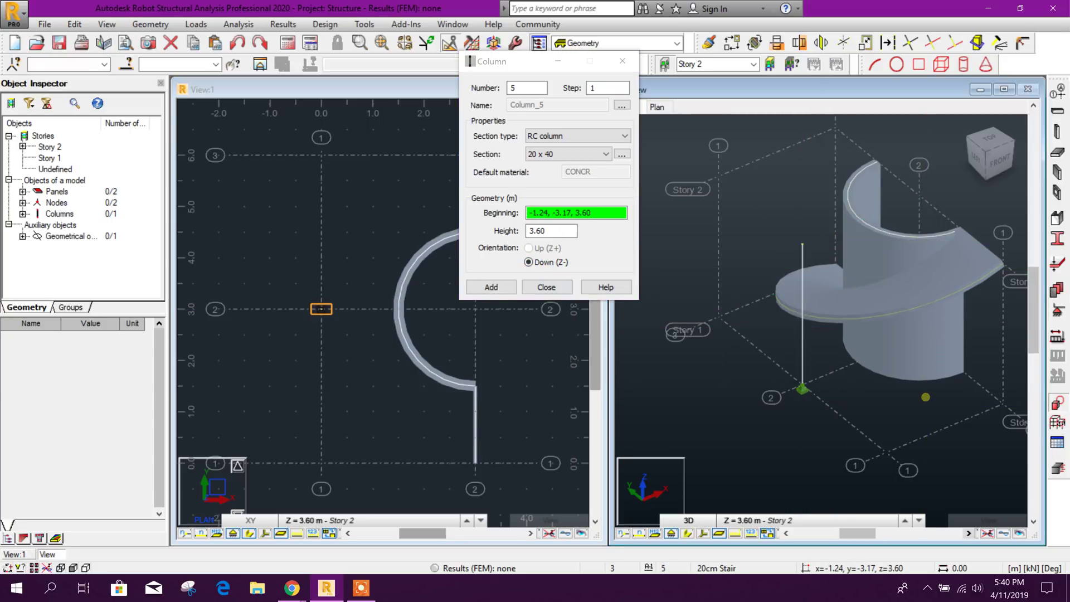
pyautogui.click(560, 287)
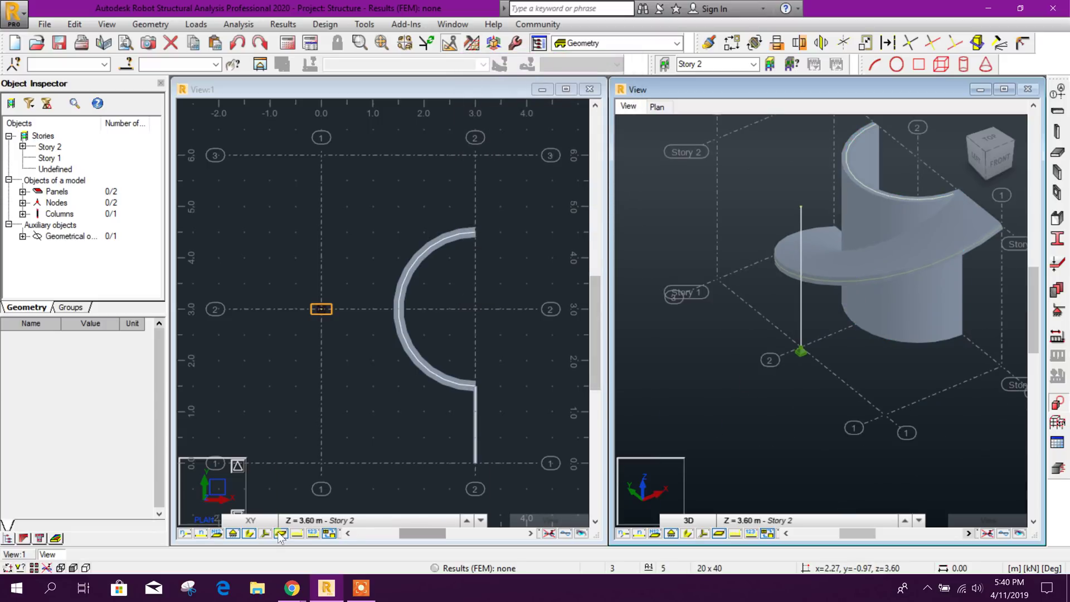
pyautogui.click(257, 537)
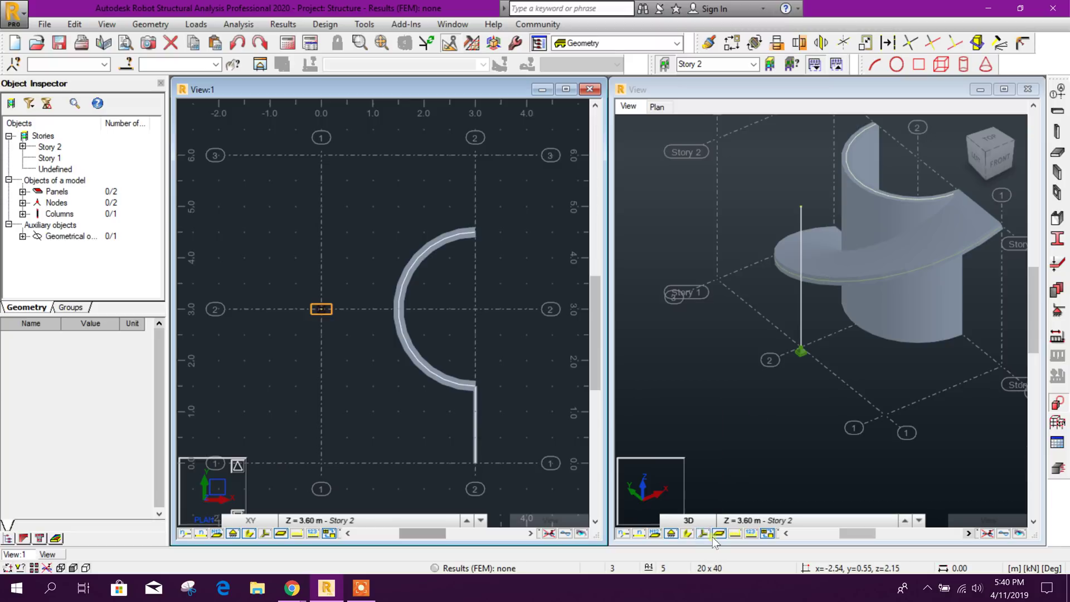
pyautogui.click(690, 540)
pyautogui.click(801, 276)
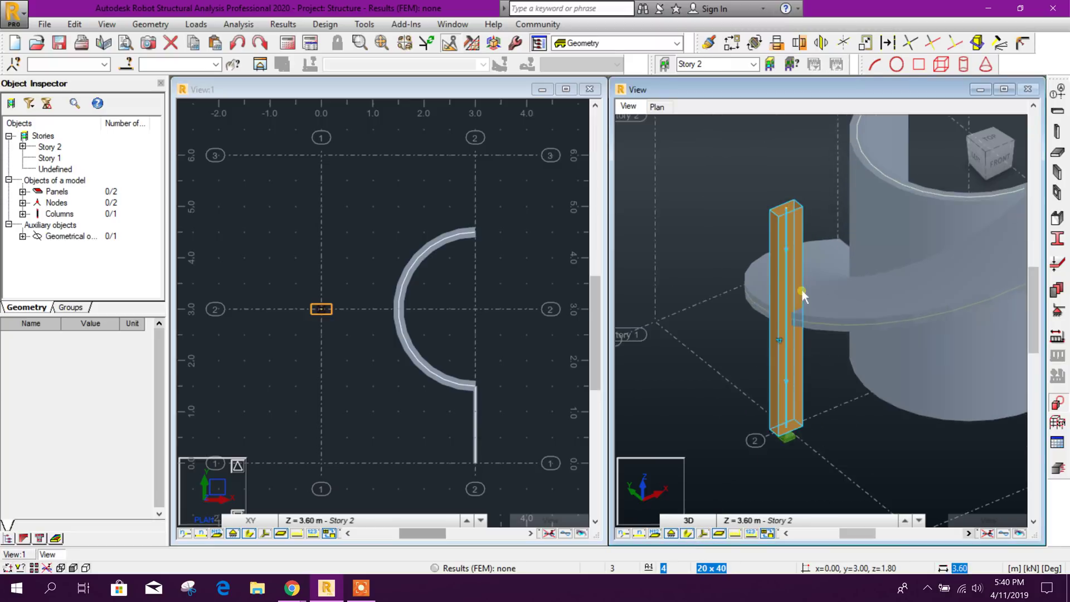
pyautogui.keyDown('shift'); pyautogui.moveTo(803, 289); pyautogui.dragTo(799, 262, button='middle'); pyautogui.keyUp('shift')
pyautogui.moveTo(867, 376)
pyautogui.keyDown('shift'); pyautogui.mouseDown(button='middle')
pyautogui.moveTo(968, 334)
pyautogui.moveTo(961, 357)
pyautogui.moveTo(873, 328)
pyautogui.moveTo(884, 287)
pyautogui.moveTo(911, 375)
pyautogui.moveTo(1017, 365)
pyautogui.mouseUp(button='middle'); pyautogui.keyUp('shift')
pyautogui.scroll(3, 865, 323)
pyautogui.scroll(-3, 982, 329)
pyautogui.moveTo(982, 329)
pyautogui.keyDown('shift'); pyautogui.mouseDown(button='middle')
pyautogui.moveTo(871, 325)
pyautogui.moveTo(877, 269)
pyautogui.mouseUp(button='middle'); pyautogui.keyUp('shift')
pyautogui.scroll(3, 872, 325)
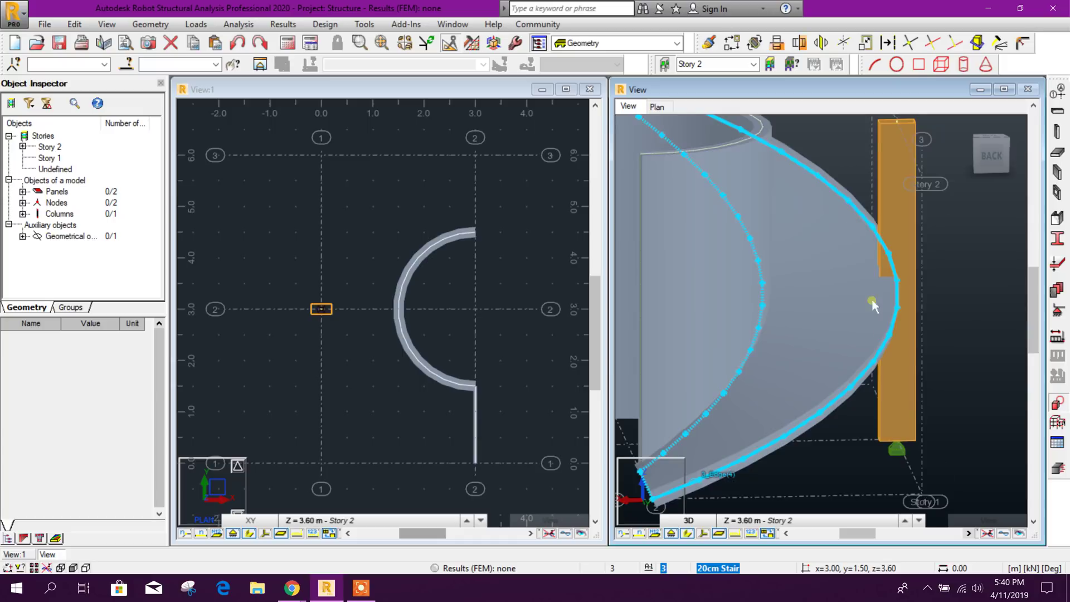
pyautogui.scroll(-3, 872, 306)
pyautogui.moveTo(973, 371)
pyautogui.keyDown('shift'); pyautogui.mouseDown(button='middle')
pyautogui.moveTo(948, 382)
pyautogui.moveTo(849, 359)
pyautogui.moveTo(813, 378)
pyautogui.moveTo(895, 311)
pyautogui.moveTo(886, 239)
pyautogui.mouseUp(button='middle'); pyautogui.keyUp('shift')
pyautogui.scroll(2, 895, 311)
pyautogui.scroll(2, 895, 311)
pyautogui.scroll(2, 894, 312)
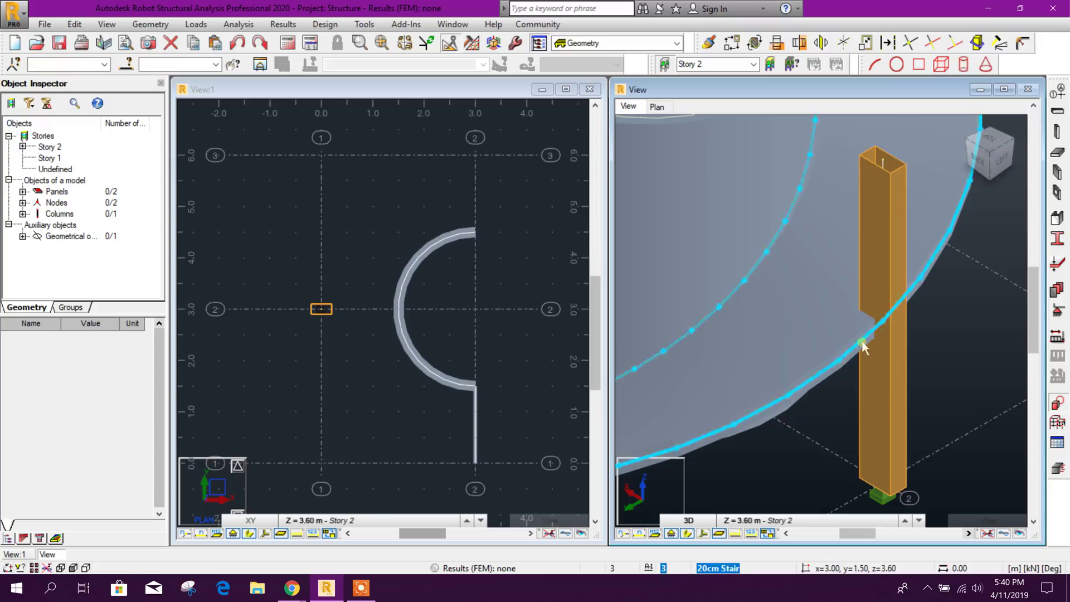
pyautogui.scroll(-2, 908, 330)
pyautogui.scroll(3, 891, 306)
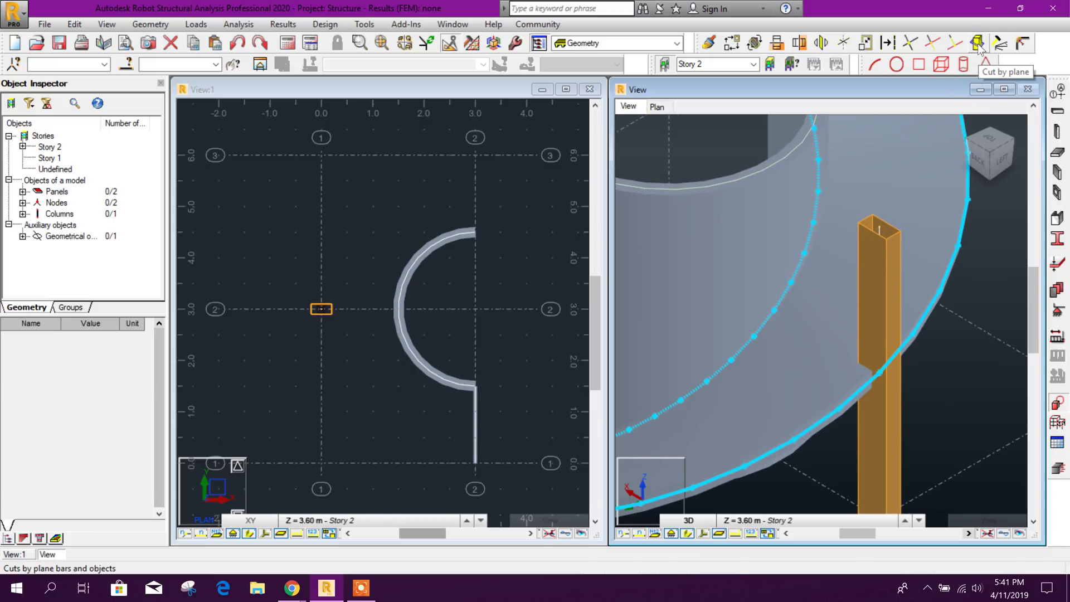
pyautogui.scroll(-1, 953, 329)
pyautogui.scroll(-1, 953, 330)
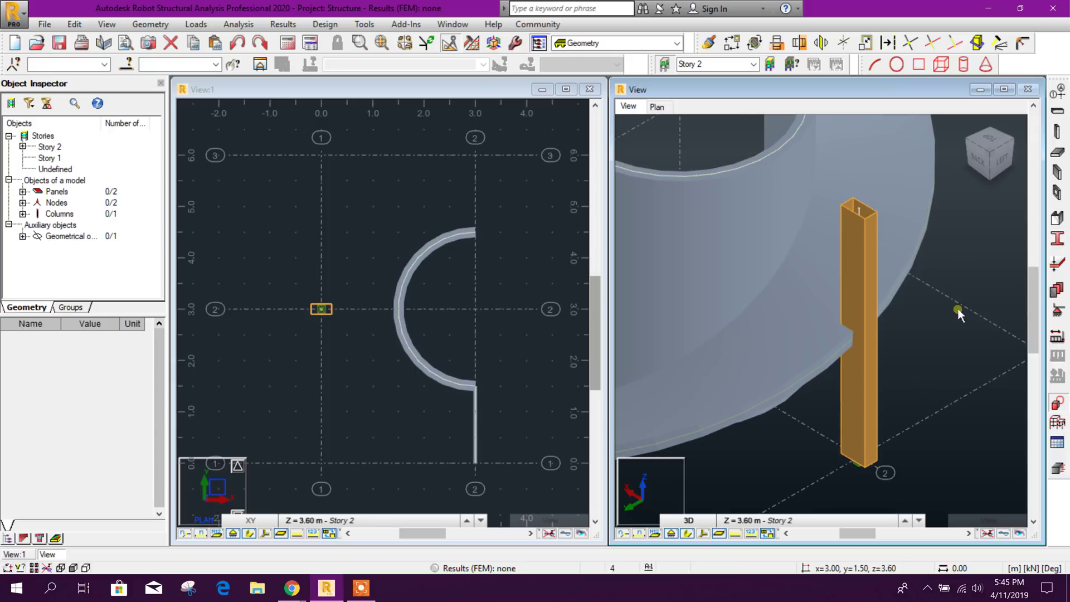
pyautogui.rightClick(960, 314)
# Adjust the Panels / FE display options and apply them
pyautogui.click(909, 456)
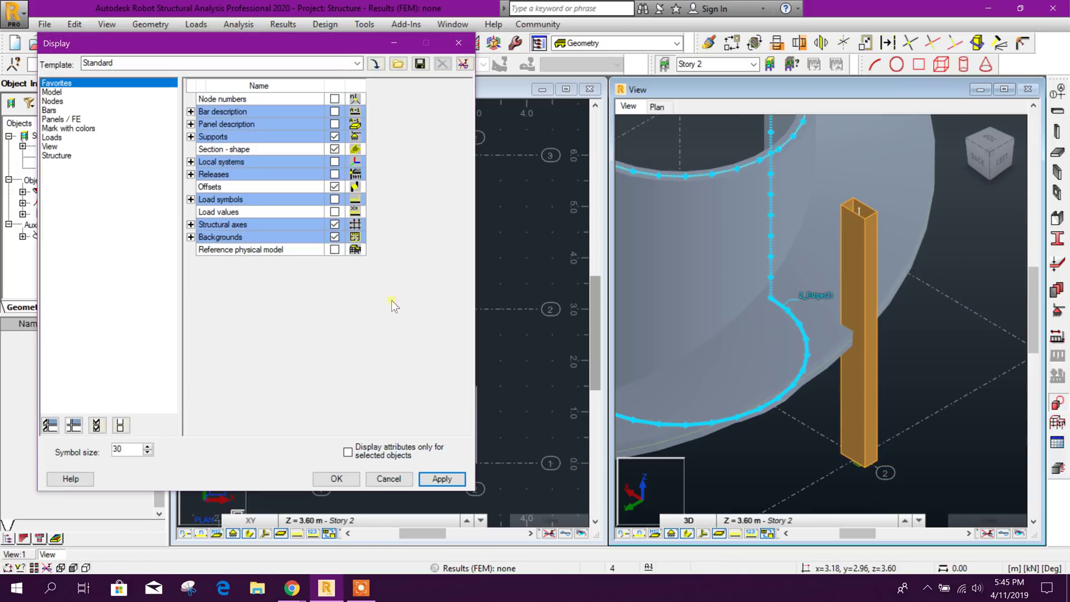
pyautogui.click(85, 120)
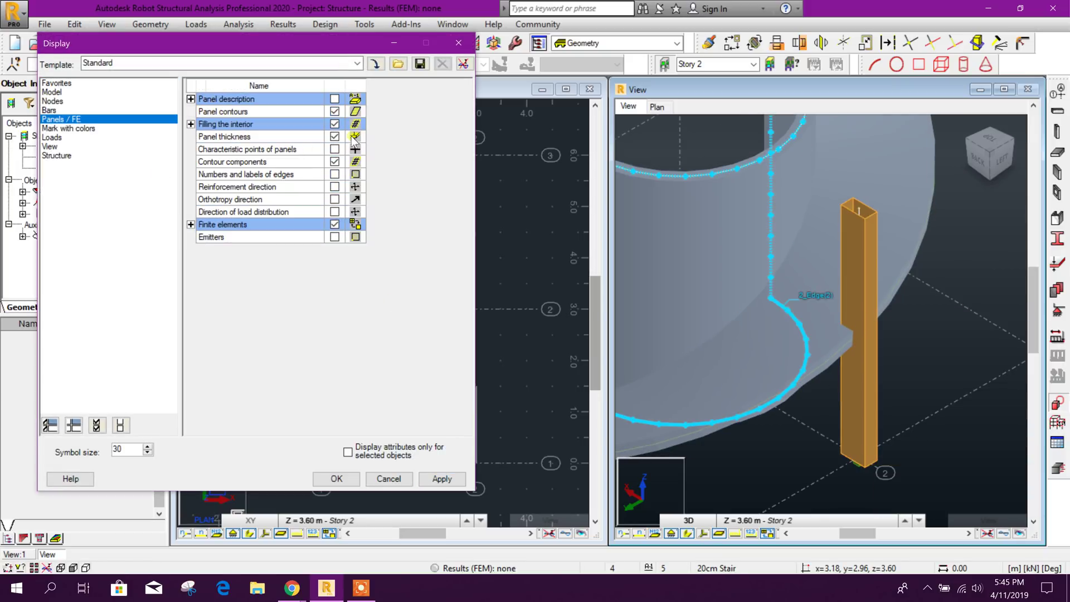
pyautogui.click(442, 478)
pyautogui.click(393, 479)
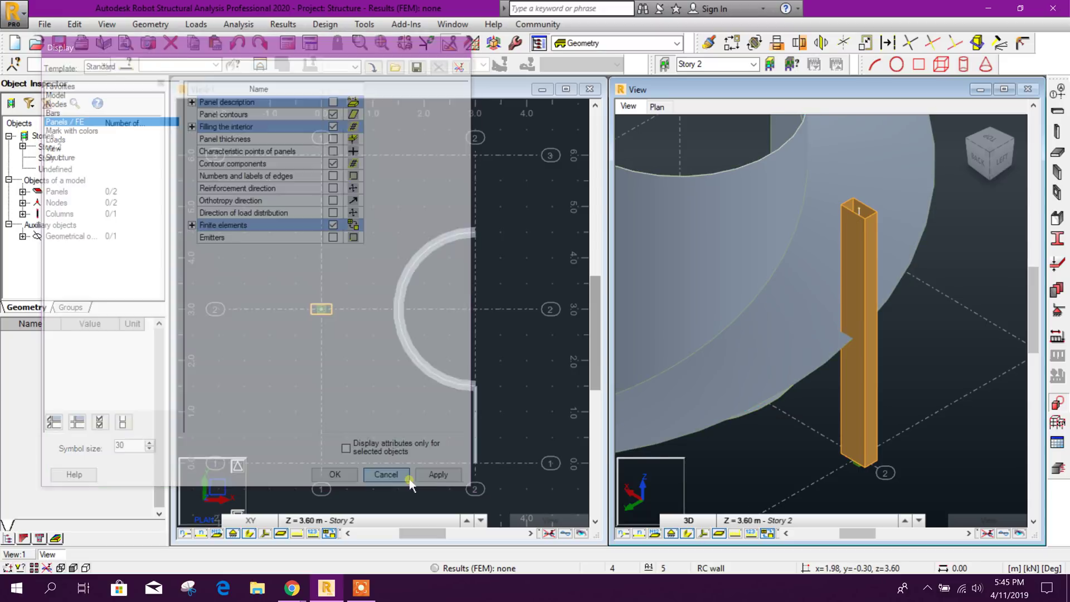
# Show the column as a plain line and select the ramp panel and column (3 4)
pyautogui.click(689, 535)
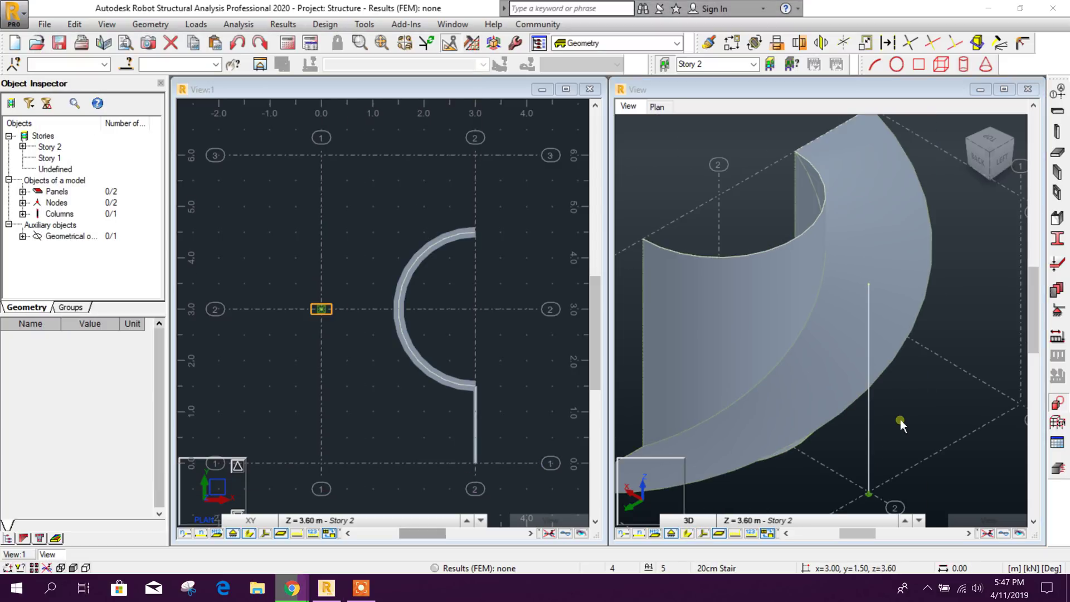
pyautogui.click(915, 323)
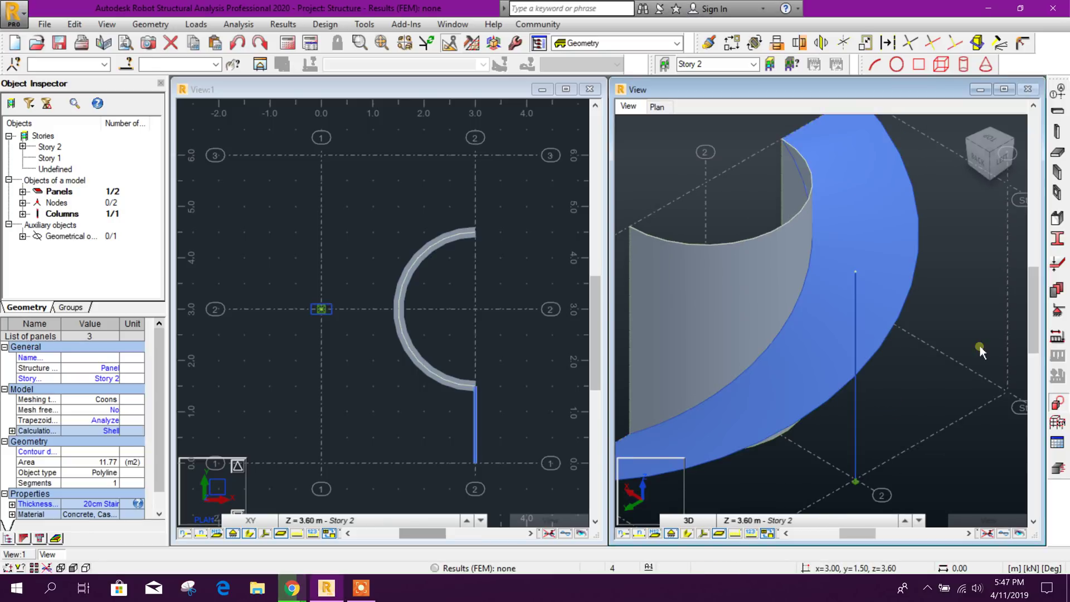
pyautogui.keyDown('shift'); pyautogui.moveTo(981, 351); pyautogui.dragTo(931, 399, button='middle'); pyautogui.keyUp('shift')
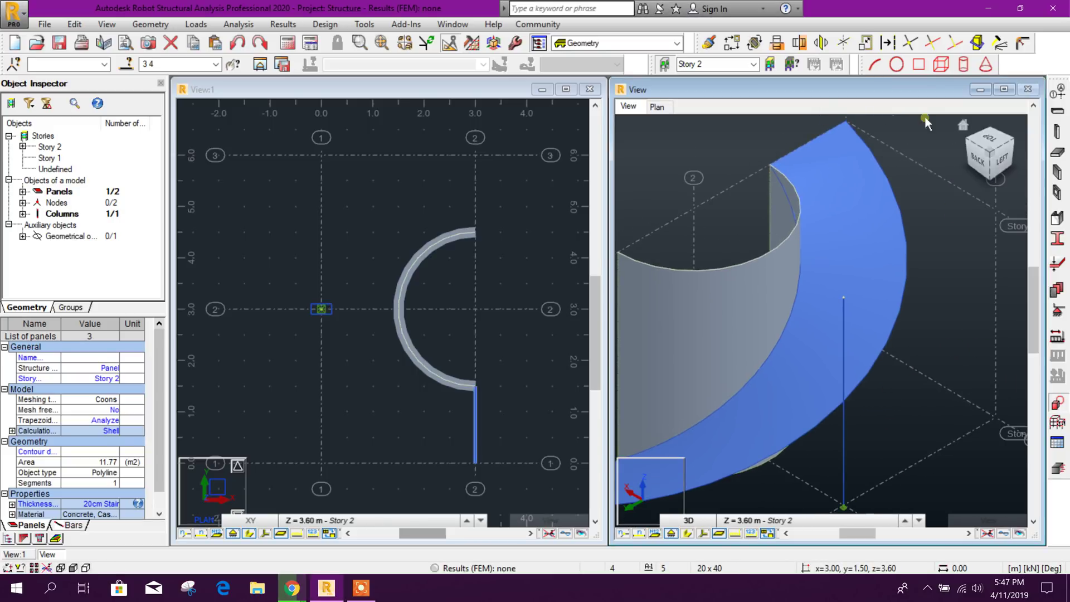
# Start Cut by plane in Split objects mode for the ramp panel (object 3)
pyautogui.click(978, 43)
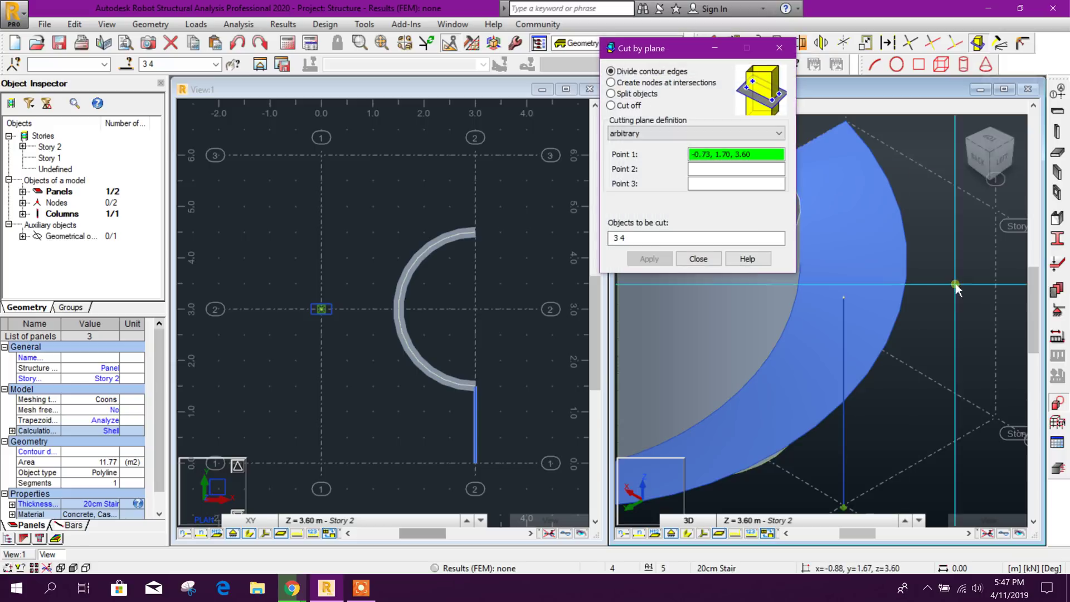
pyautogui.click(634, 98)
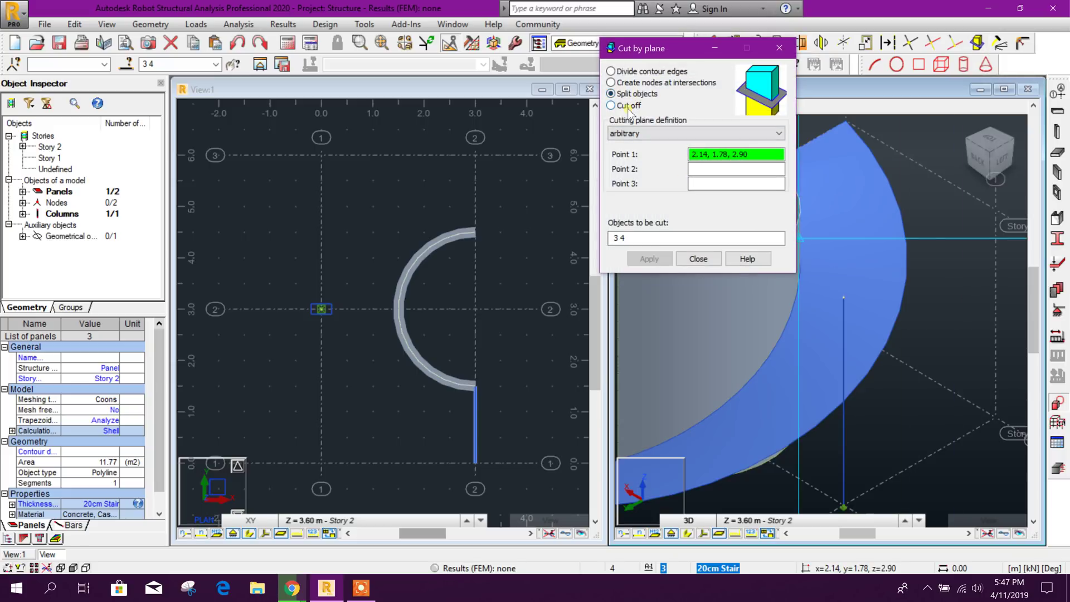
pyautogui.click(623, 105)
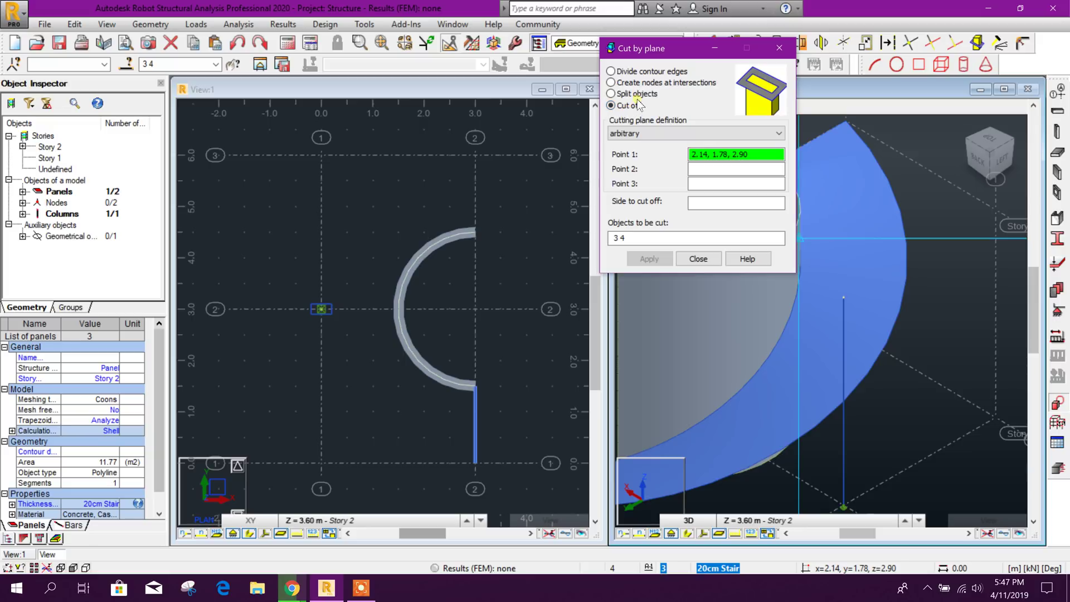
pyautogui.click(642, 96)
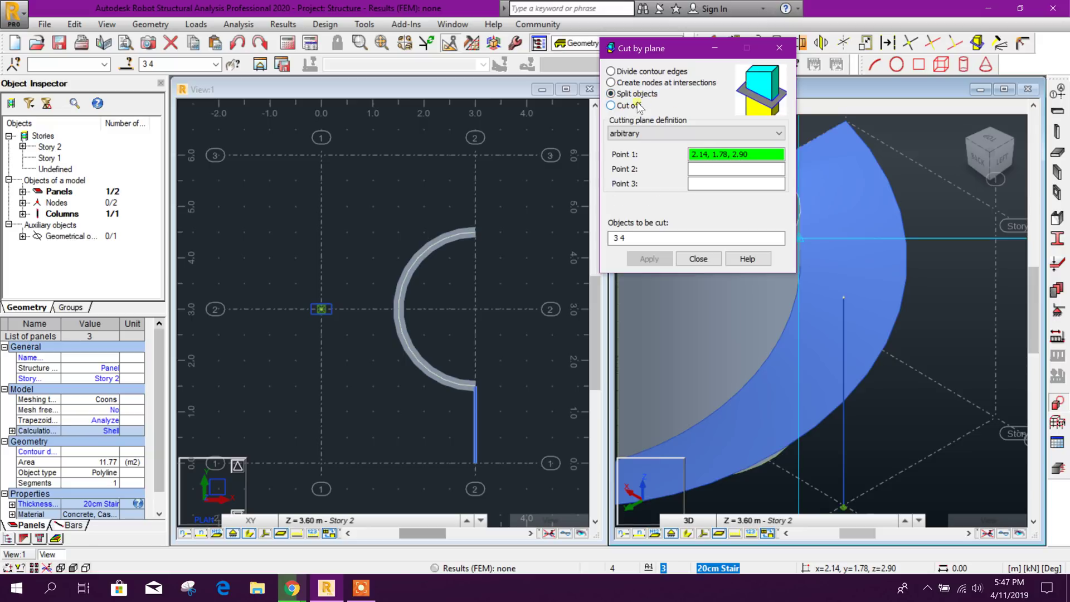
pyautogui.moveTo(631, 54); pyautogui.dragTo(649, 52)
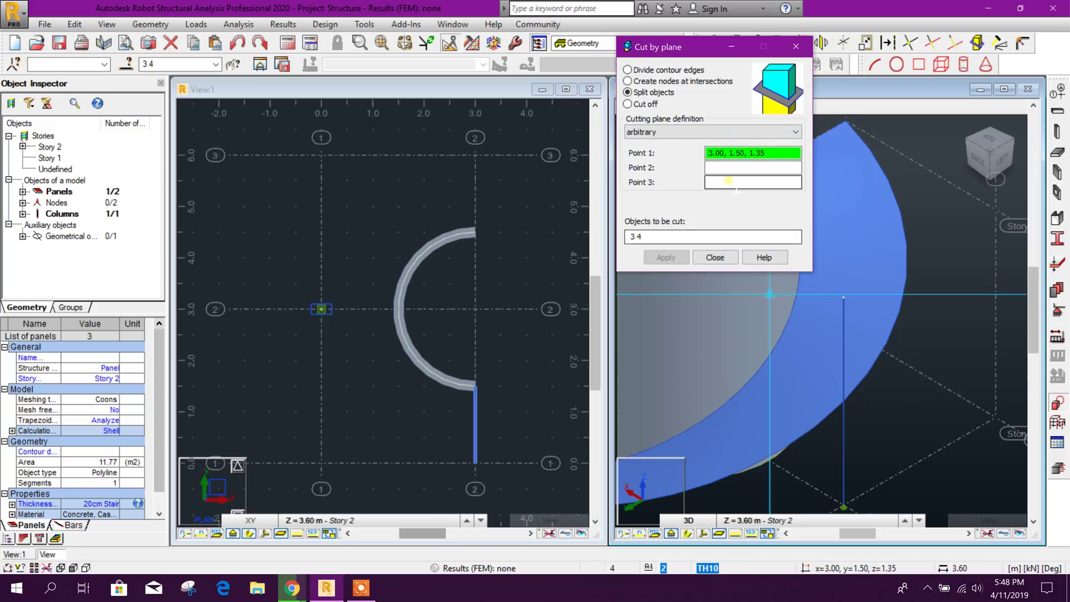
pyautogui.moveTo(673, 52); pyautogui.dragTo(684, 52)
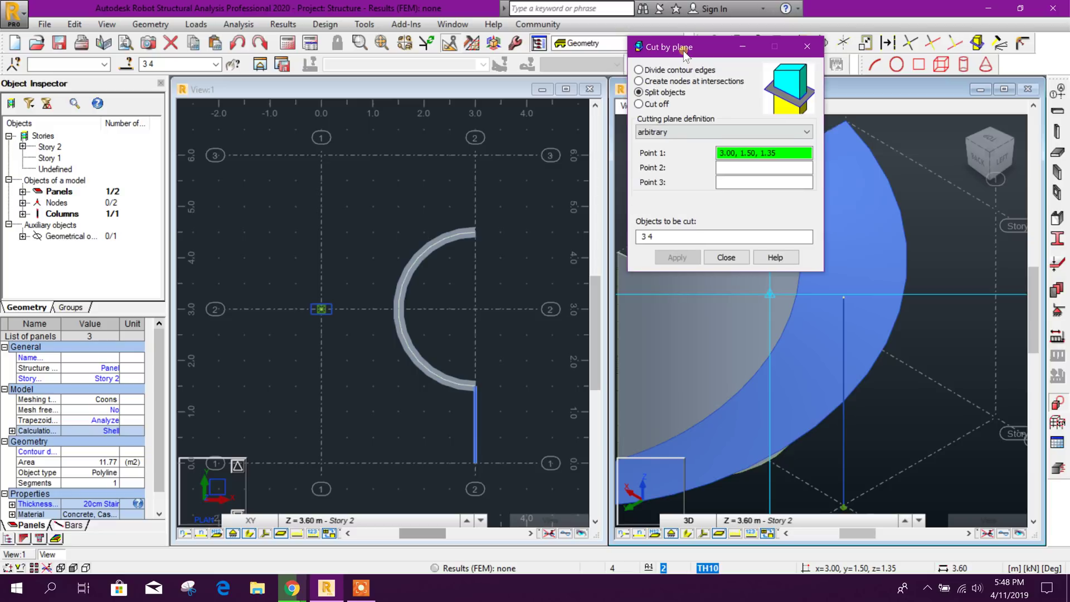
pyautogui.click(651, 105)
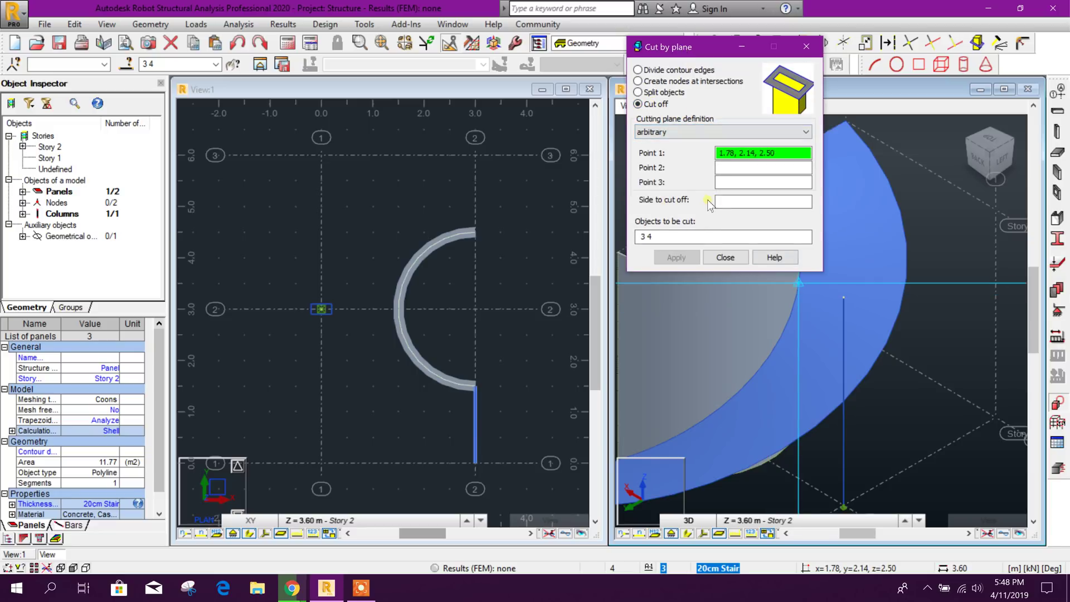
pyautogui.click(667, 94)
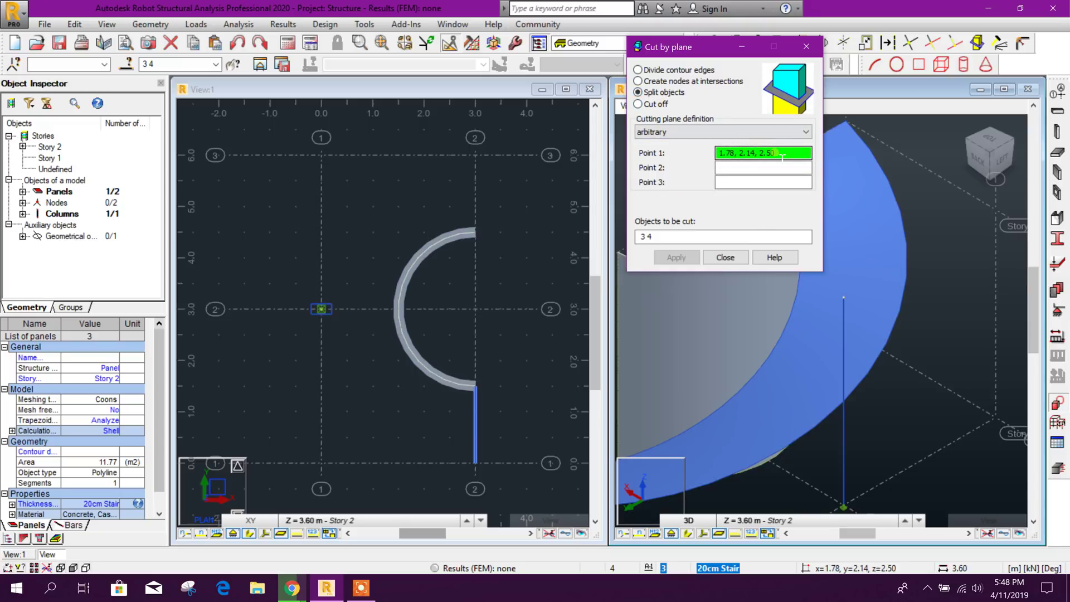
# Define the arbitrary cutting plane by three points and apply the split
pyautogui.click(813, 429)
pyautogui.click(842, 401)
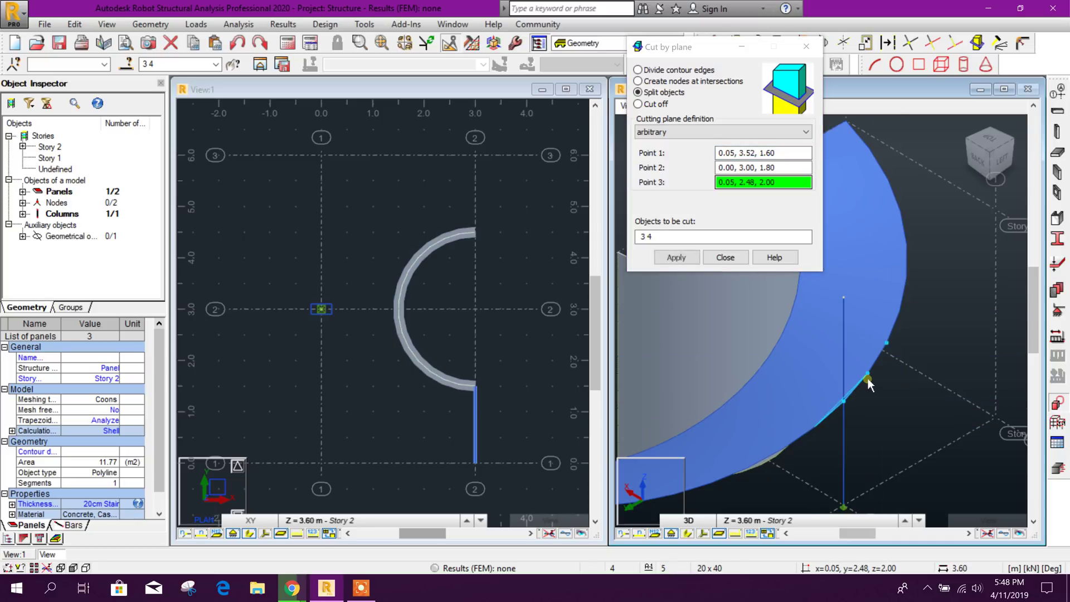
pyautogui.click(868, 377)
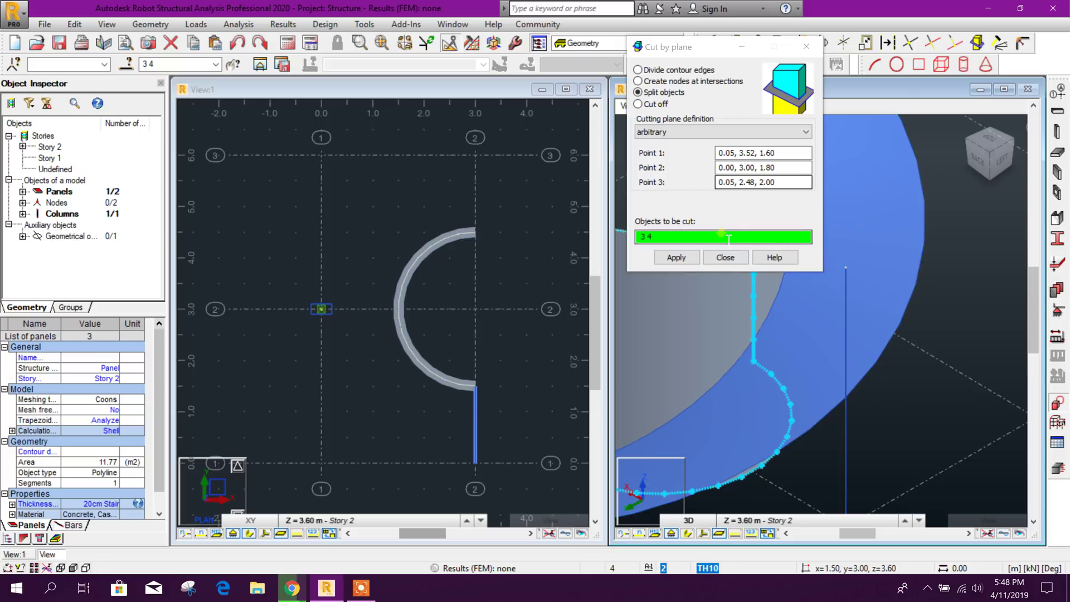
pyautogui.click(676, 257)
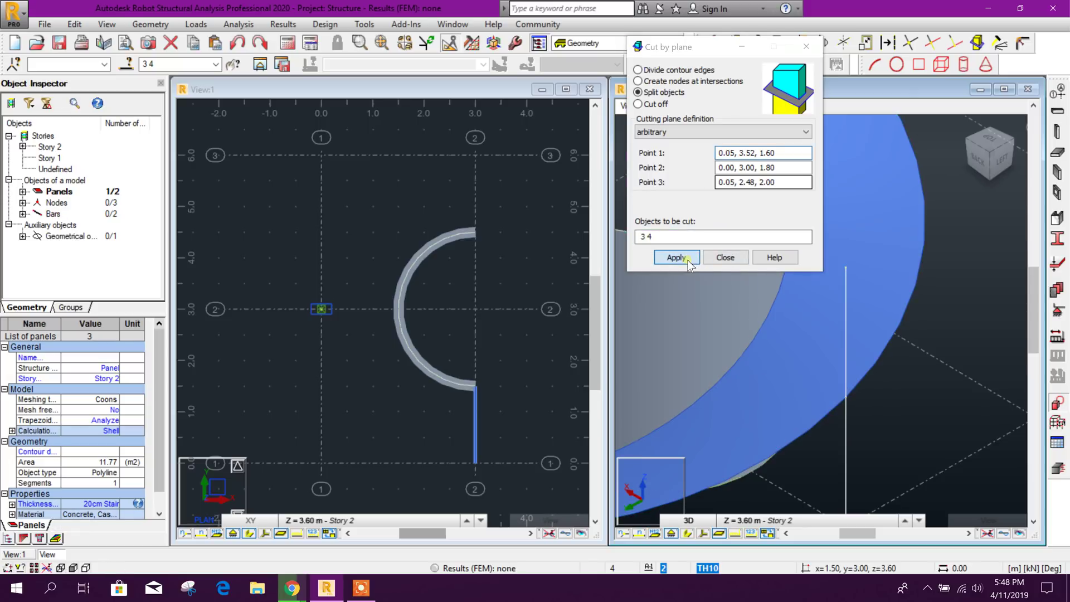
pyautogui.click(724, 257)
pyautogui.click(883, 368)
# Select the split column bars and ramp panel, then delete the extra node
pyautogui.click(836, 371)
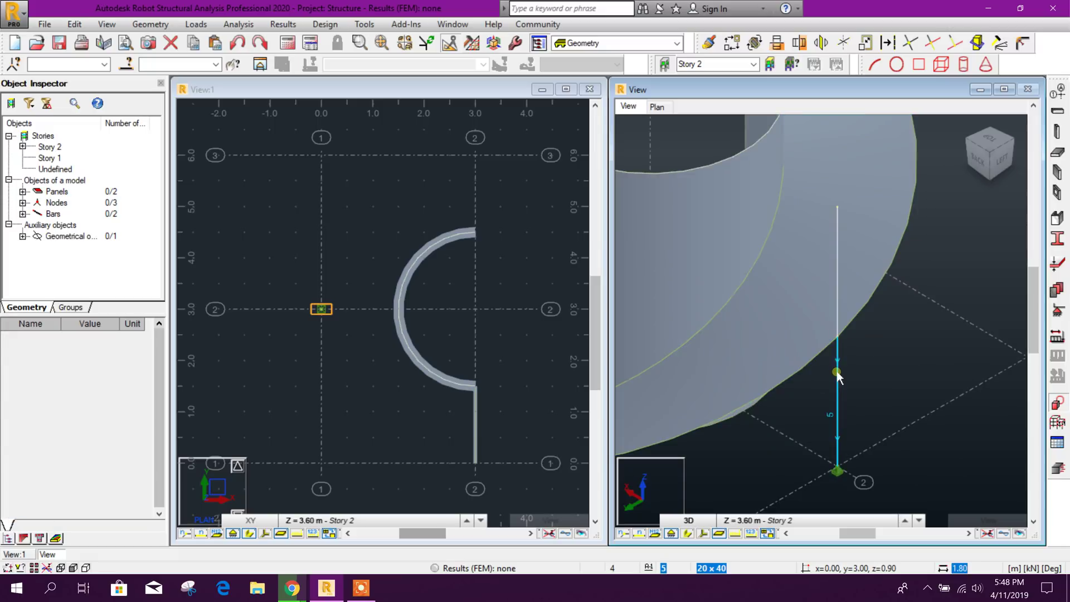
pyautogui.click(896, 359)
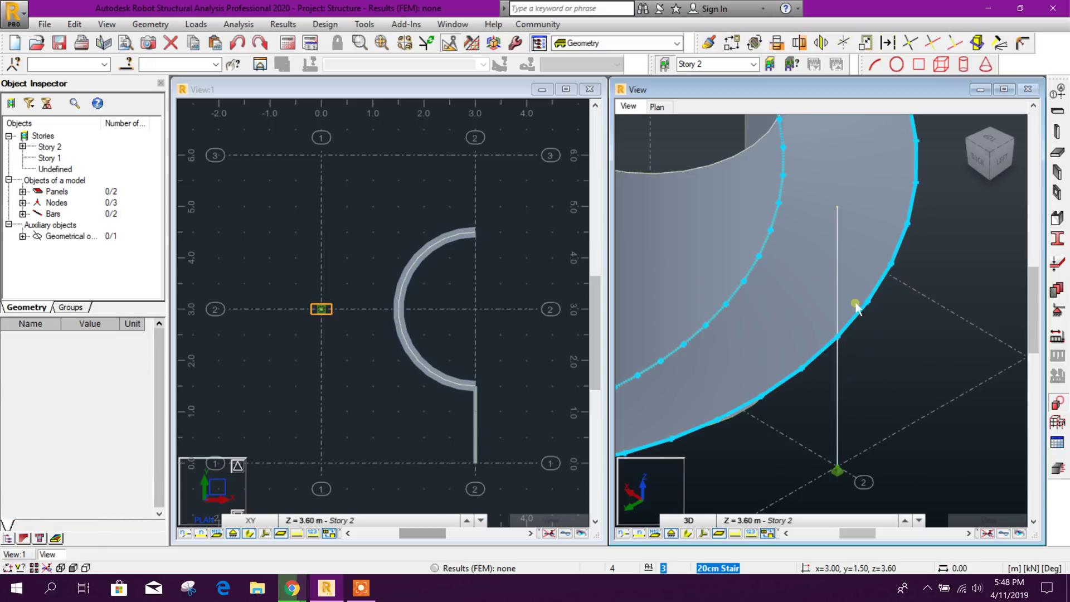
pyautogui.click(837, 277)
pyautogui.click(935, 343)
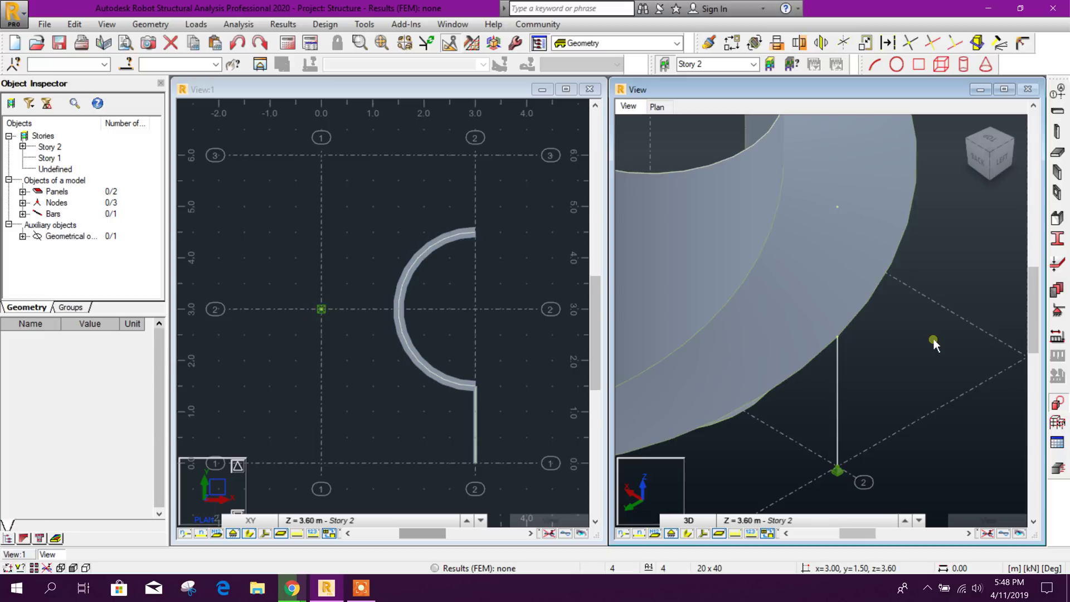
pyautogui.click(838, 206)
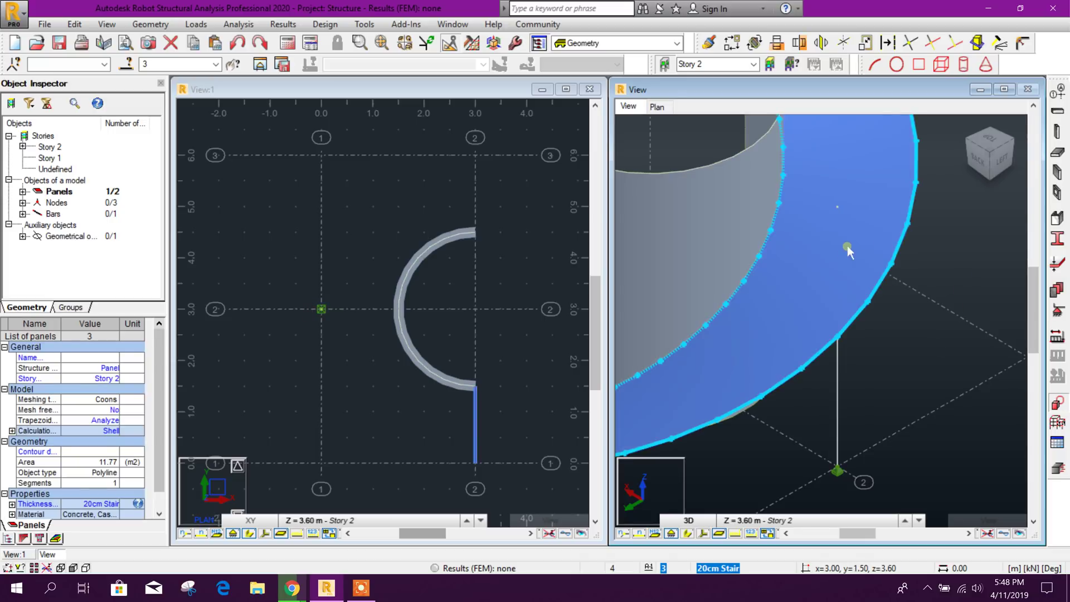
pyautogui.click(951, 282)
pyautogui.moveTo(803, 184); pyautogui.dragTo(870, 244)
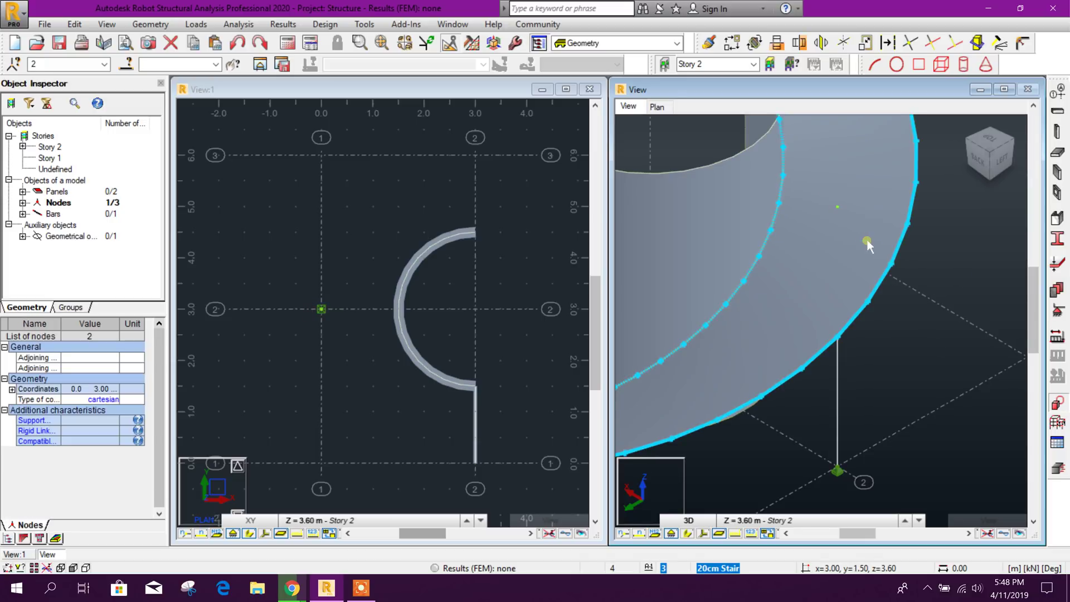
pyautogui.press('Delete')
pyautogui.scroll(1, 911, 397)
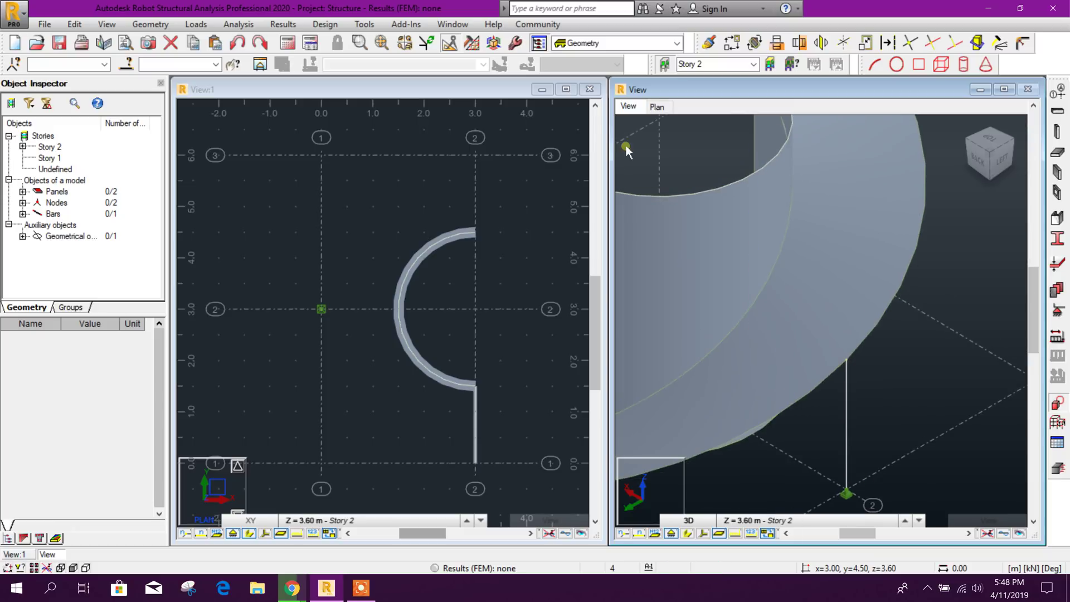
# Undo the node deletion and column split, restoring one 3.60 m column
pyautogui.click(663, 137)
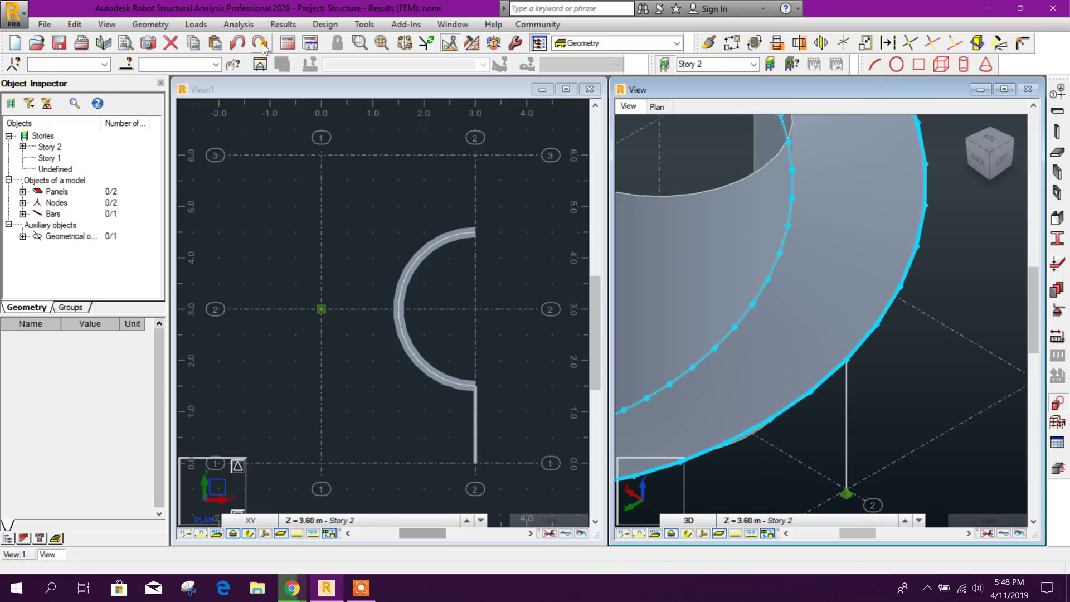
pyautogui.click(237, 43)
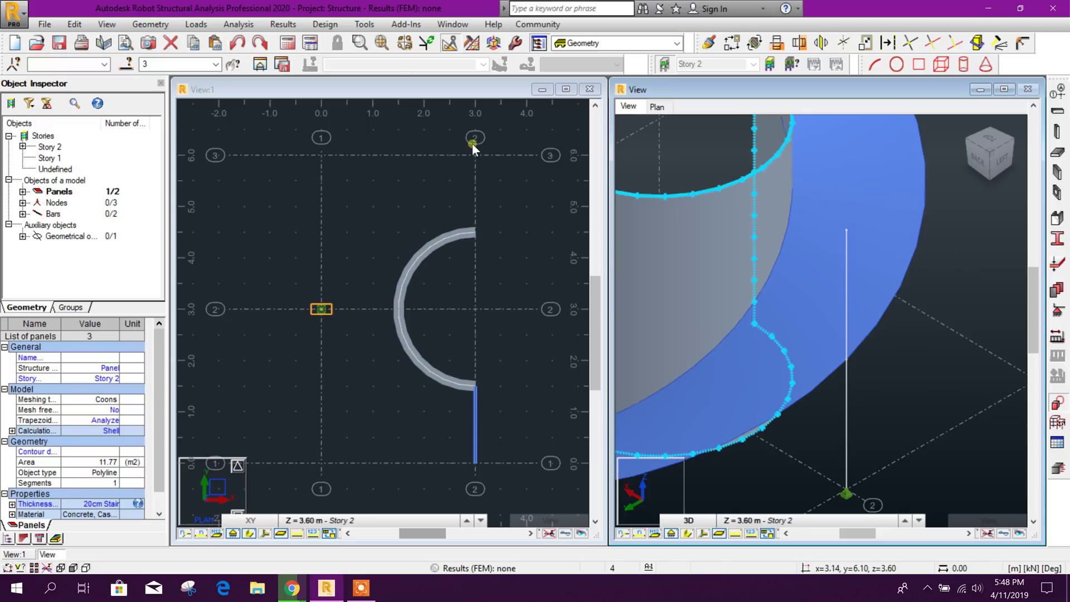
pyautogui.click(260, 43)
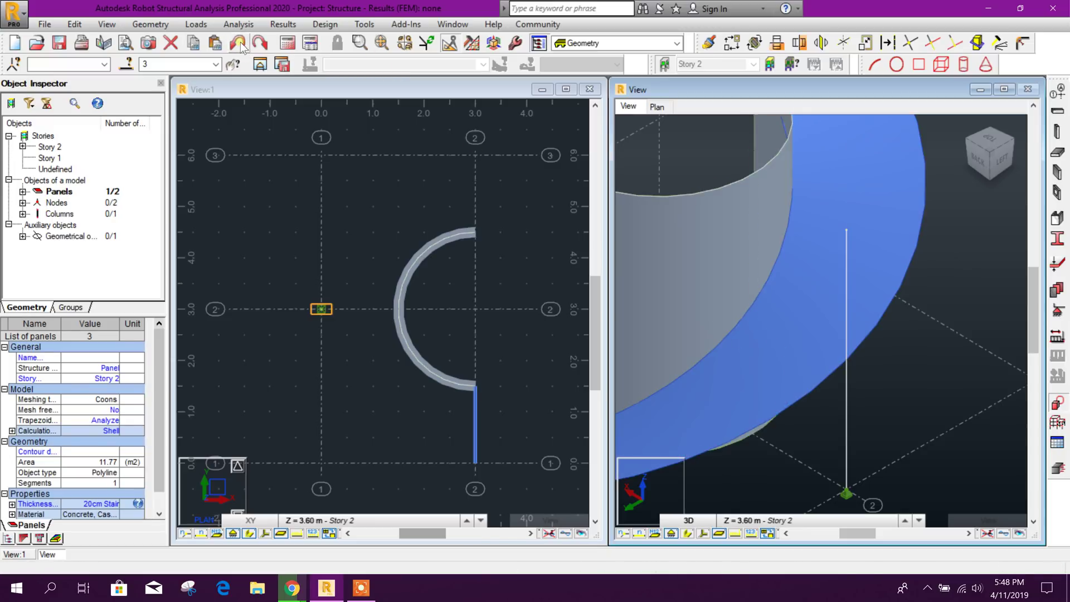
pyautogui.click(846, 382)
pyautogui.click(916, 375)
pyautogui.keyDown('shift'); pyautogui.moveTo(915, 376); pyautogui.dragTo(867, 419, button='middle'); pyautogui.keyUp('shift')
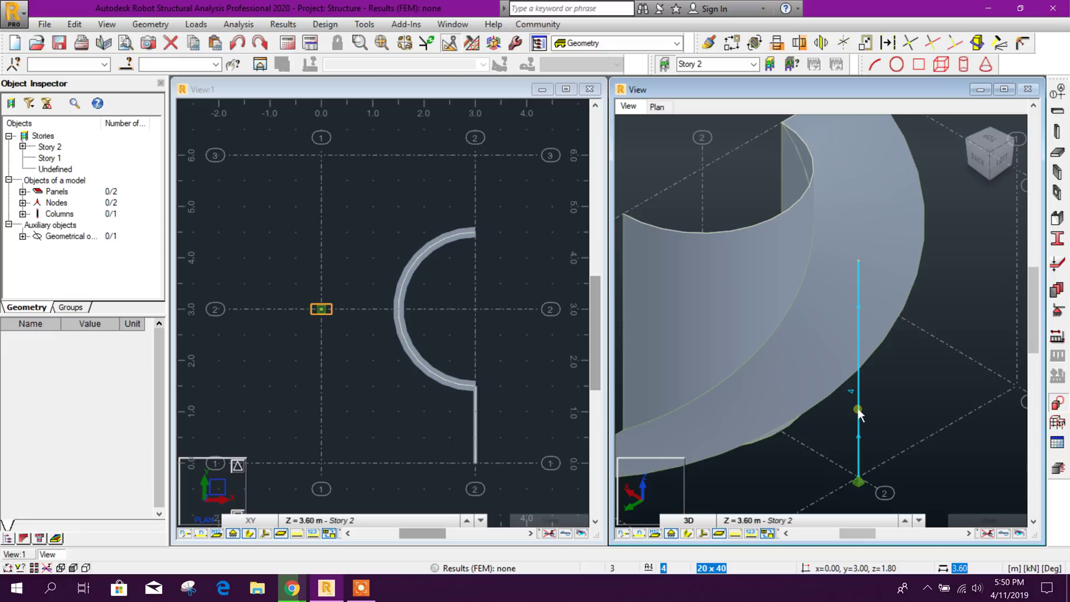
# Select the RC column and set Cut by plane to Cut off with an XY plane
pyautogui.click(859, 414)
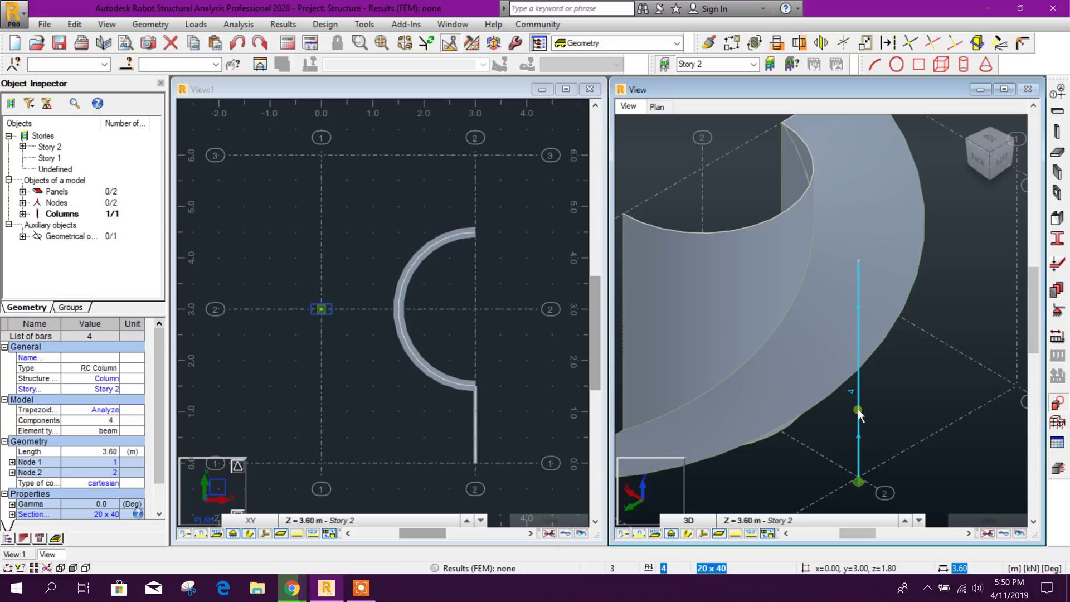
pyautogui.click(976, 46)
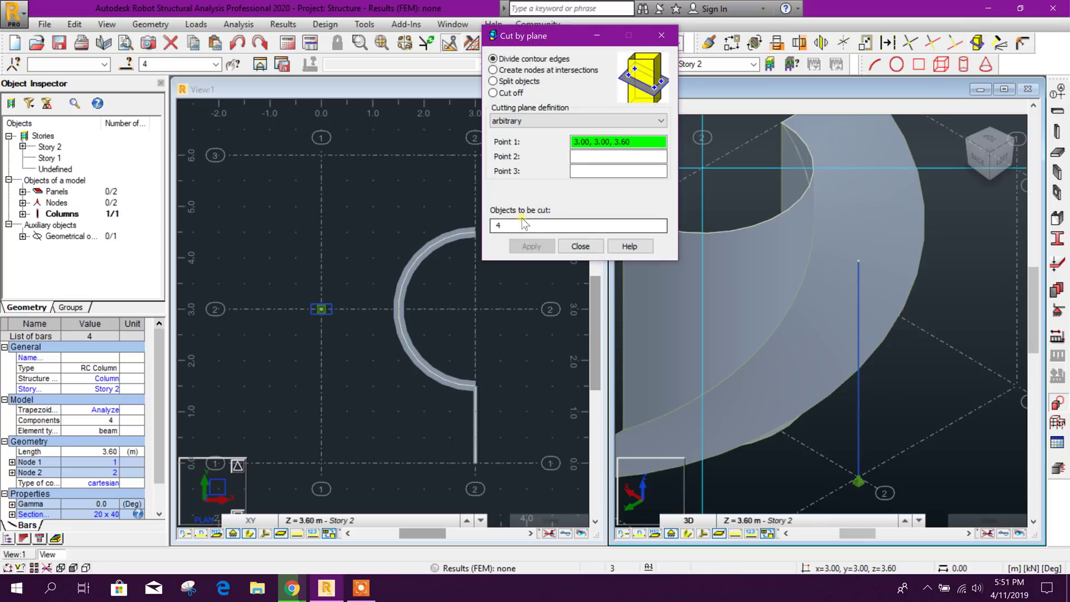
pyautogui.moveTo(542, 37); pyautogui.dragTo(659, 80)
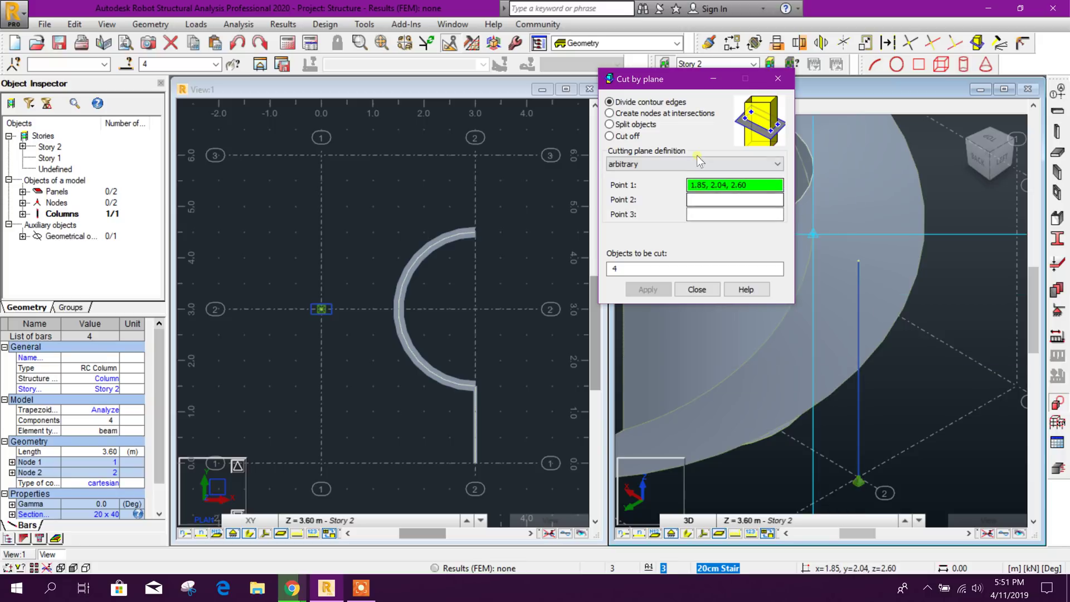
pyautogui.click(627, 142)
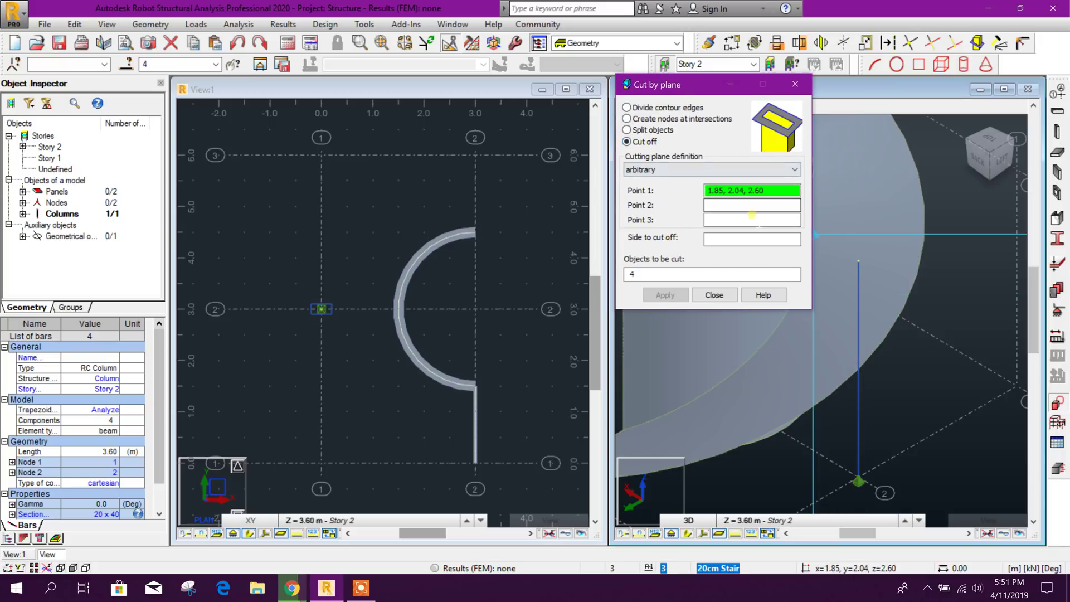
pyautogui.click(709, 193)
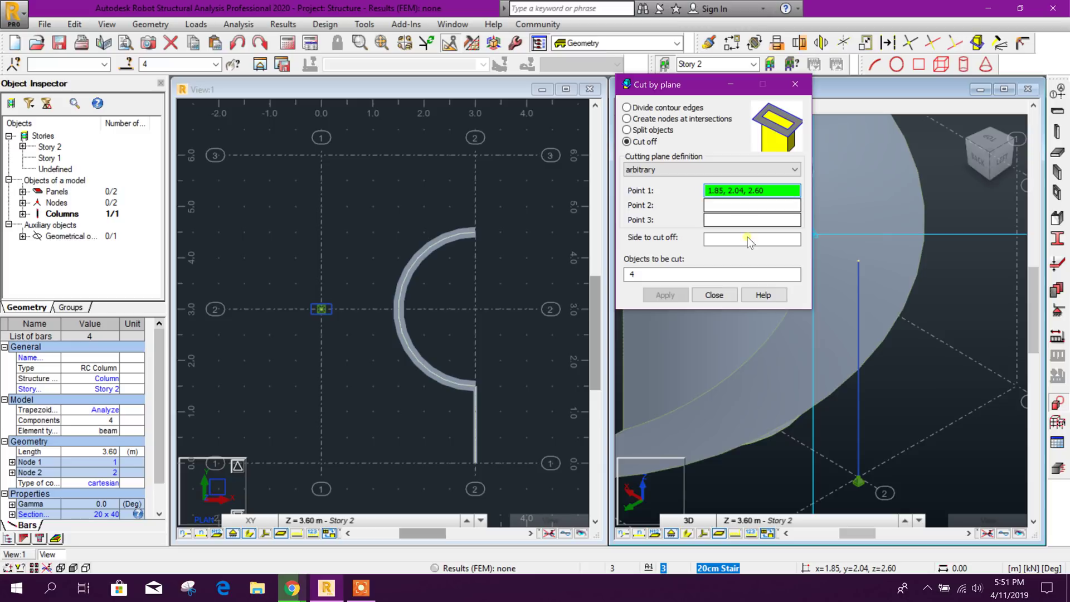
pyautogui.click(738, 221)
pyautogui.click(656, 170)
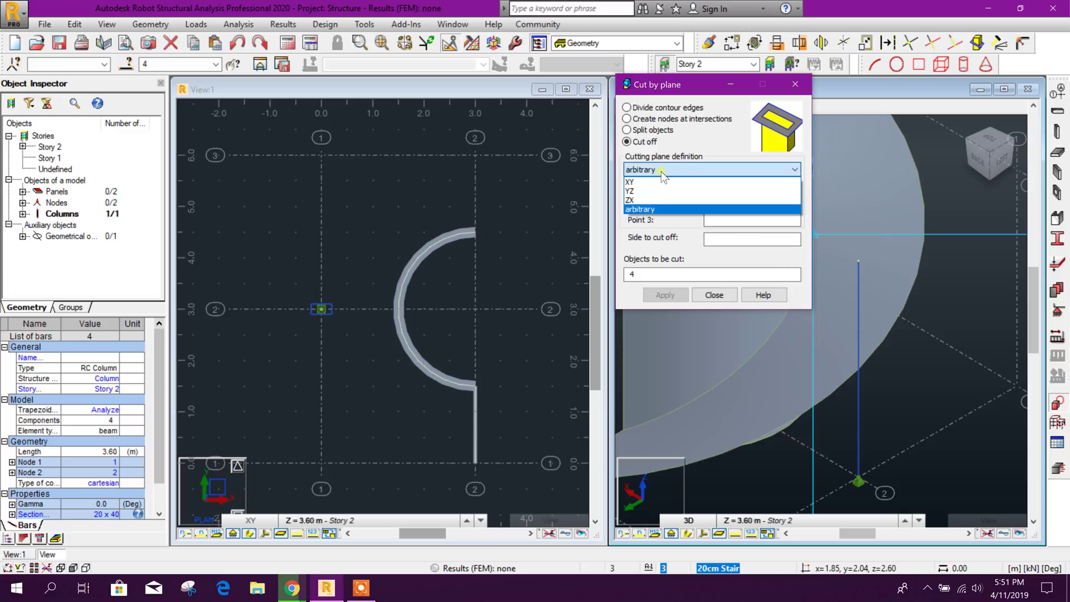
pyautogui.click(633, 184)
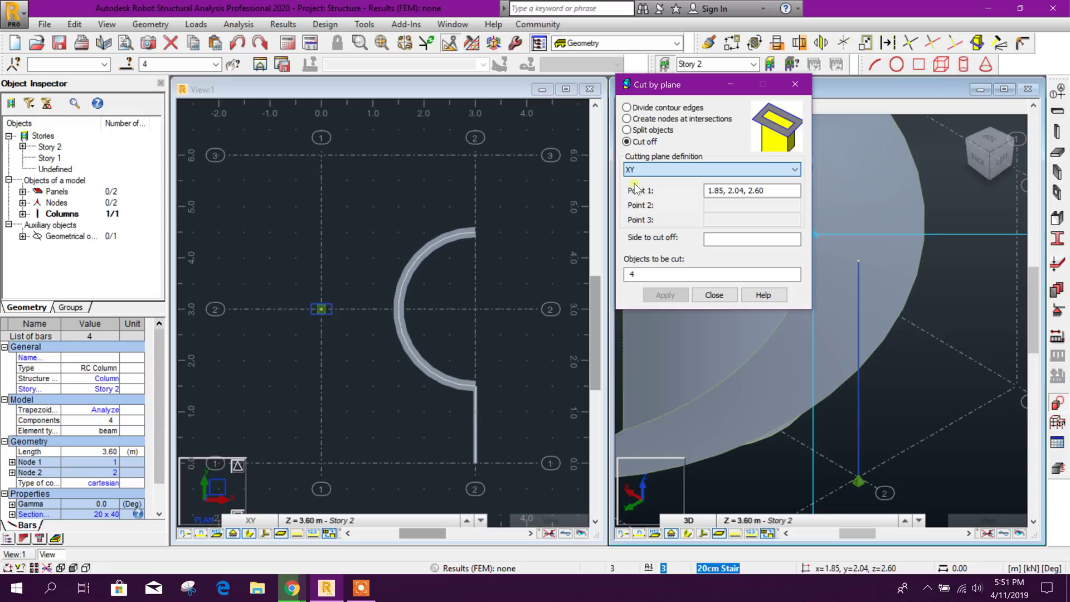
# Place the plane at 0, 3, 1.80, cut off the column top, and apply
pyautogui.click(774, 193)
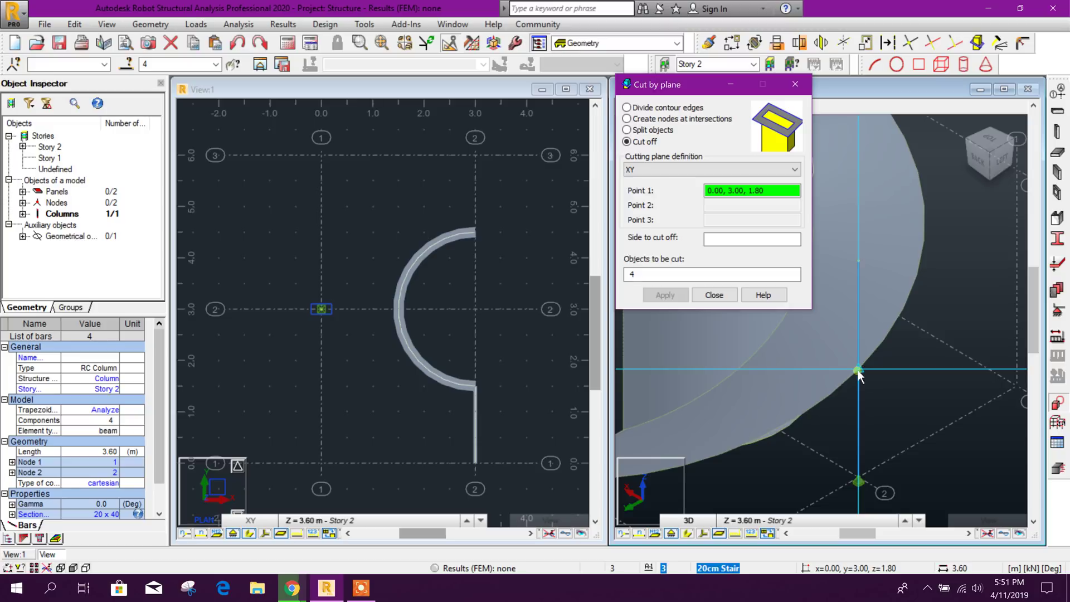
pyautogui.scroll(2, 862, 369)
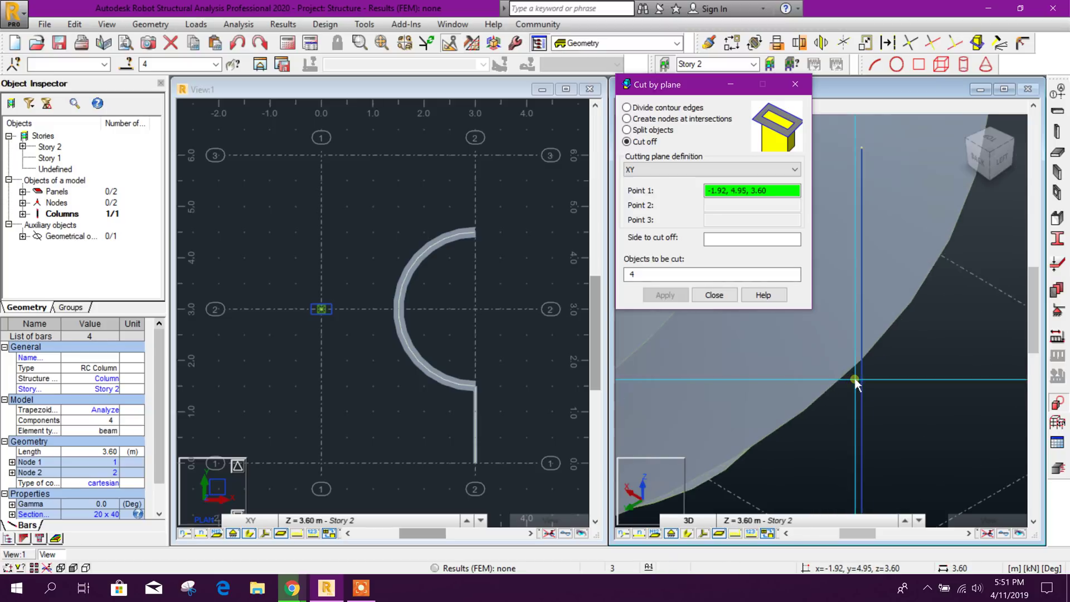
pyautogui.scroll(1, 866, 360)
pyautogui.scroll(1, 868, 352)
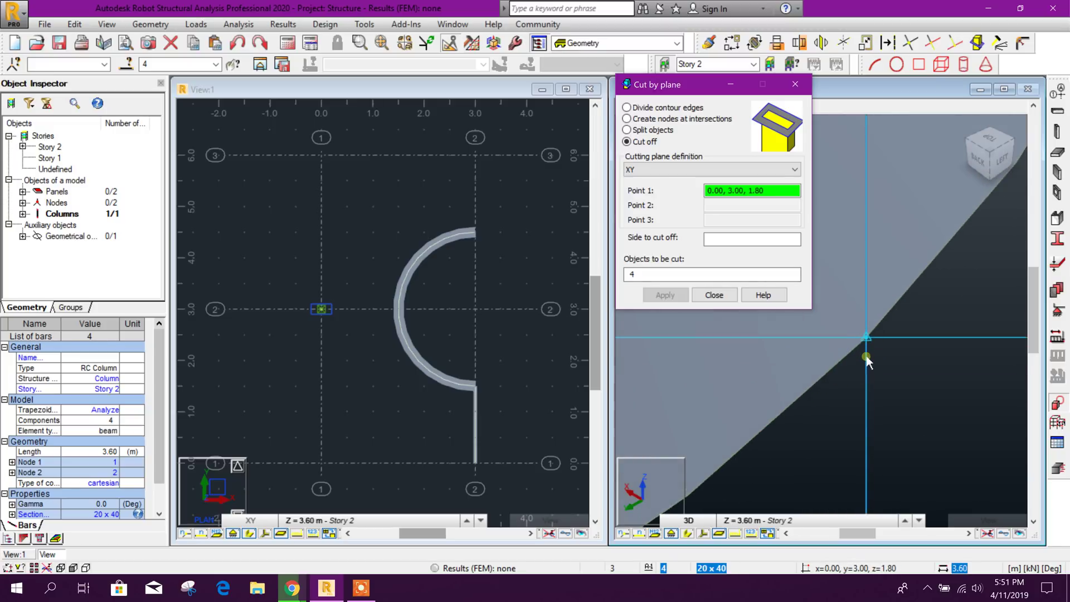
pyautogui.scroll(1, 868, 343)
pyautogui.scroll(1, 867, 336)
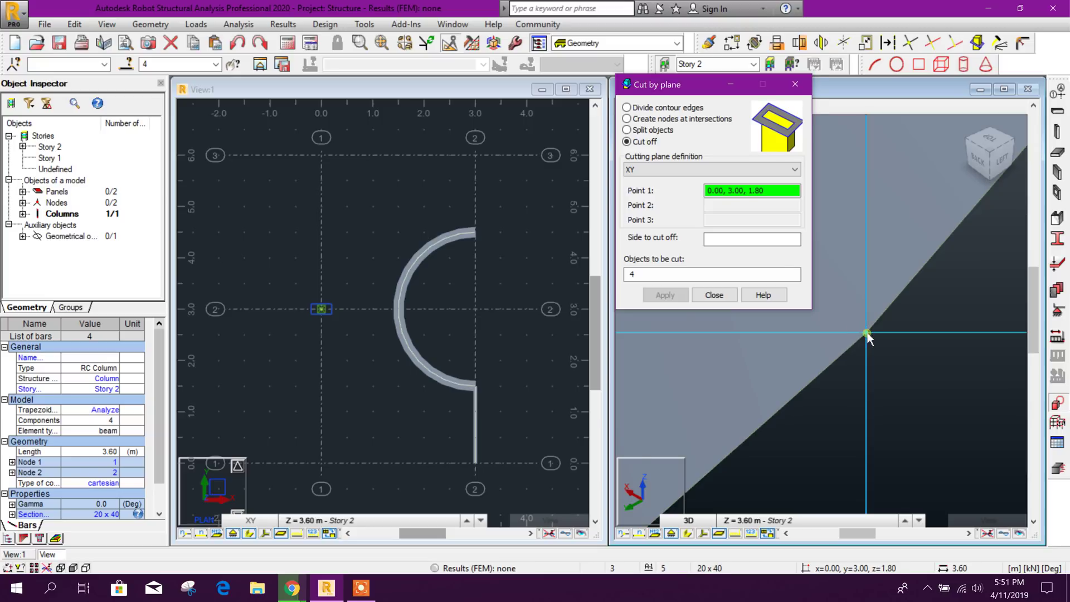
pyautogui.click(867, 336)
pyautogui.click(789, 368)
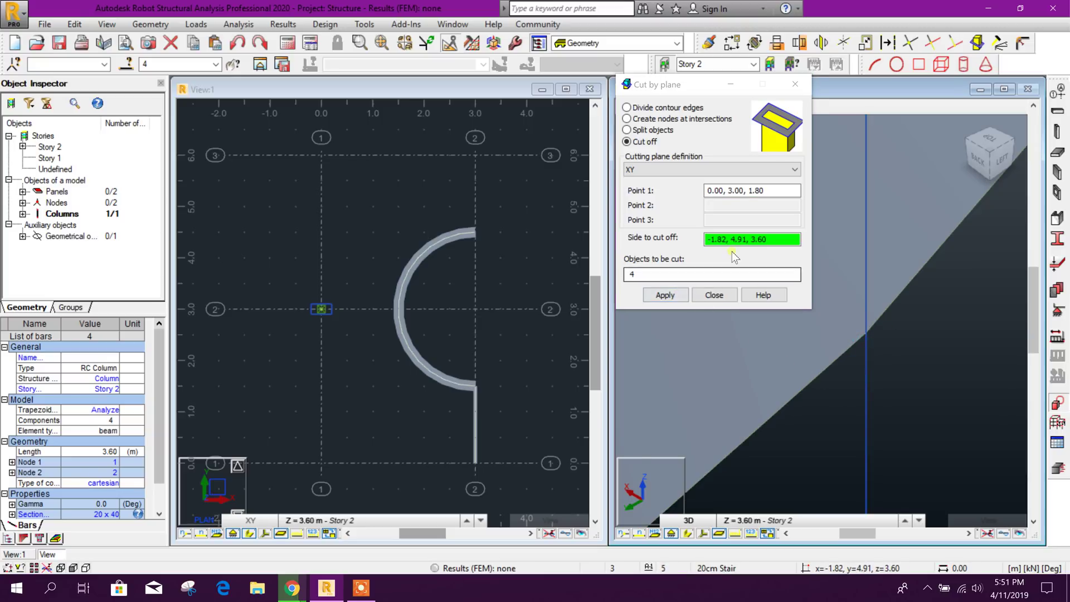
pyautogui.click(669, 299)
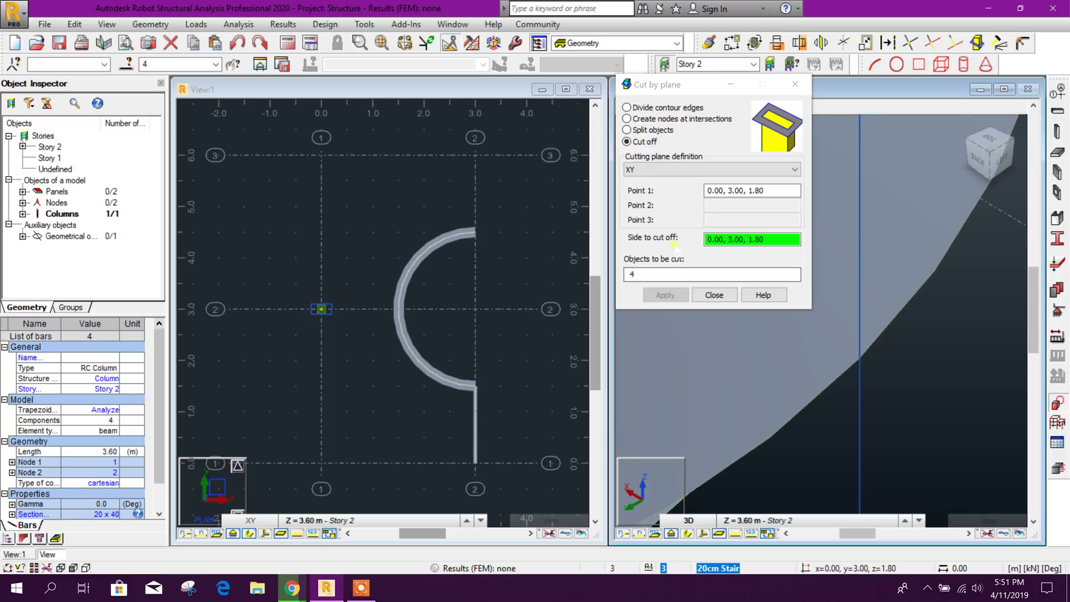
pyautogui.scroll(-2, 859, 358)
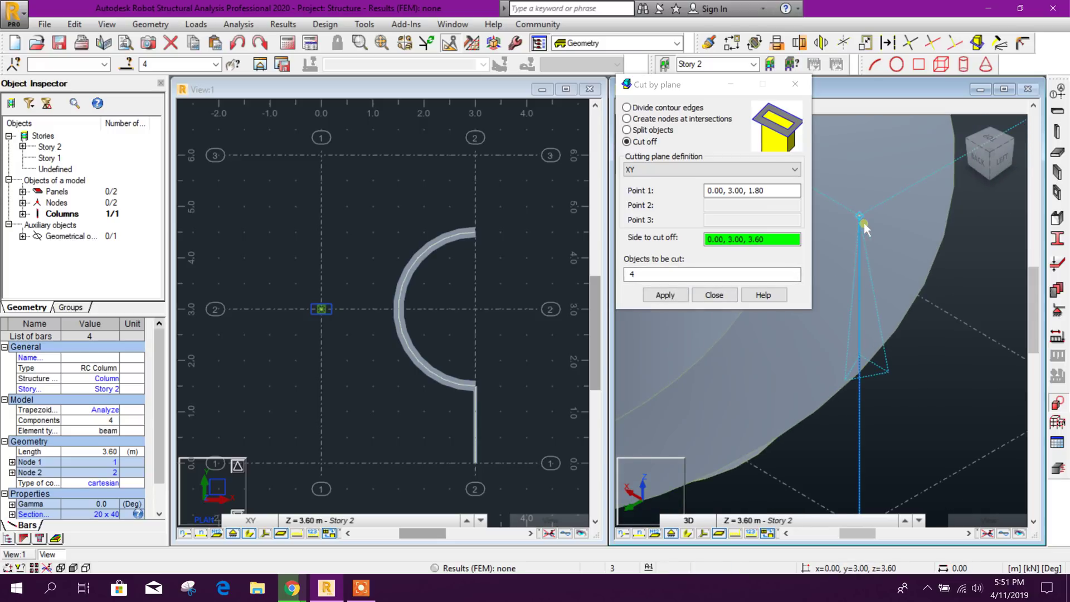
pyautogui.click(862, 219)
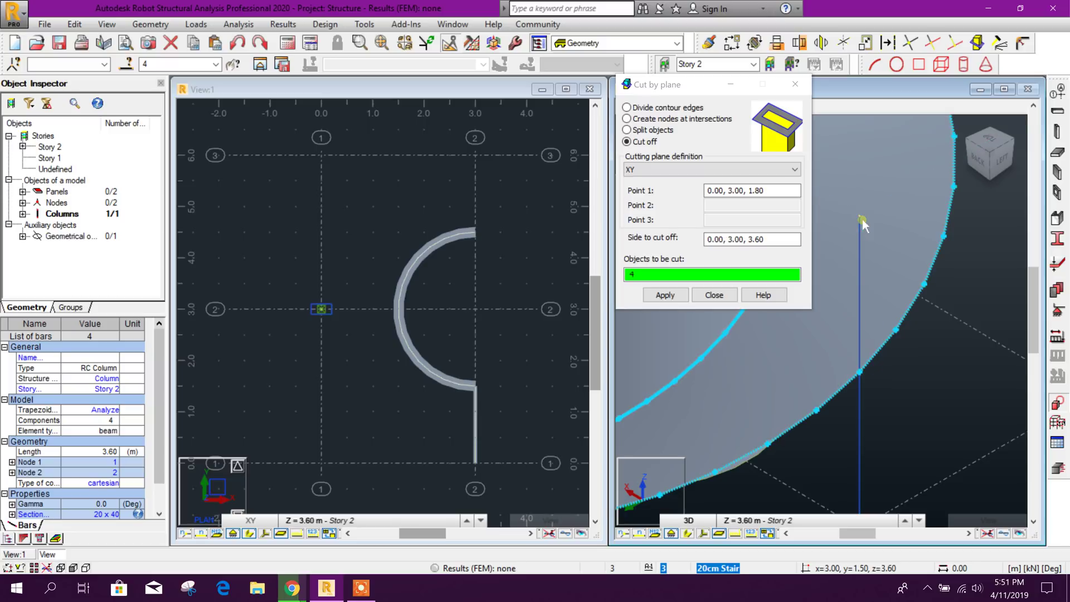
pyautogui.click(666, 295)
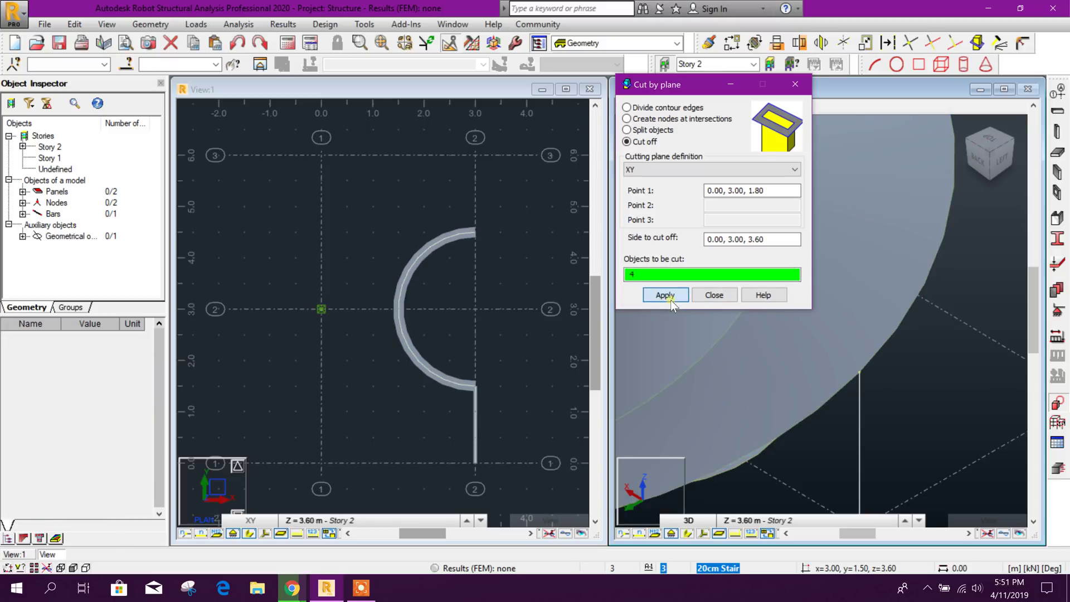
pyautogui.press('Escape')
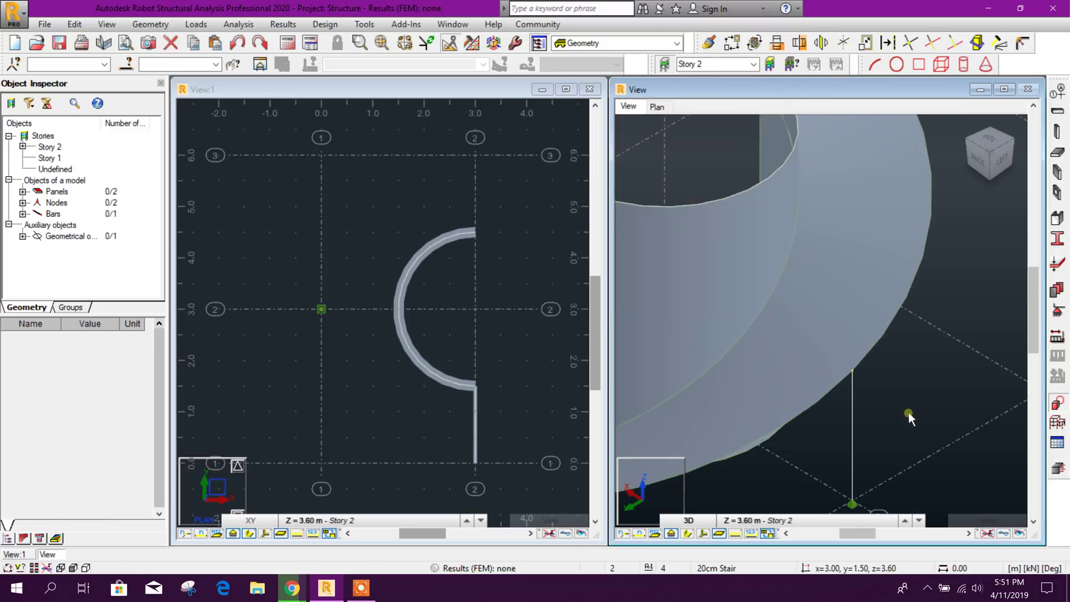
pyautogui.scroll(-2, 844, 371)
pyautogui.scroll(-2, 884, 406)
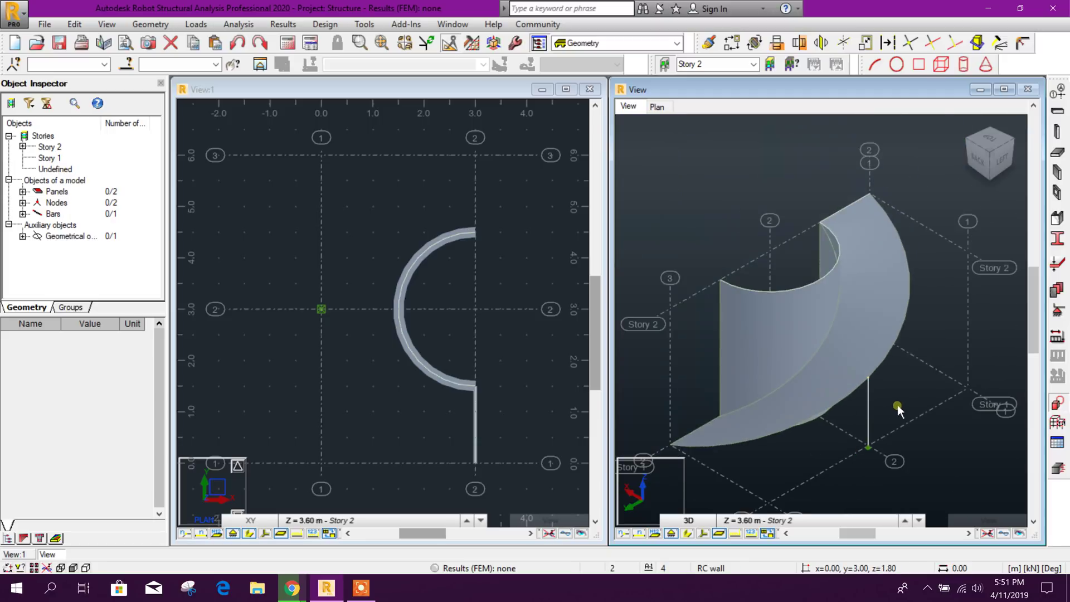
pyautogui.scroll(2, 899, 407)
pyautogui.scroll(-2, 935, 381)
pyautogui.scroll(2, 861, 408)
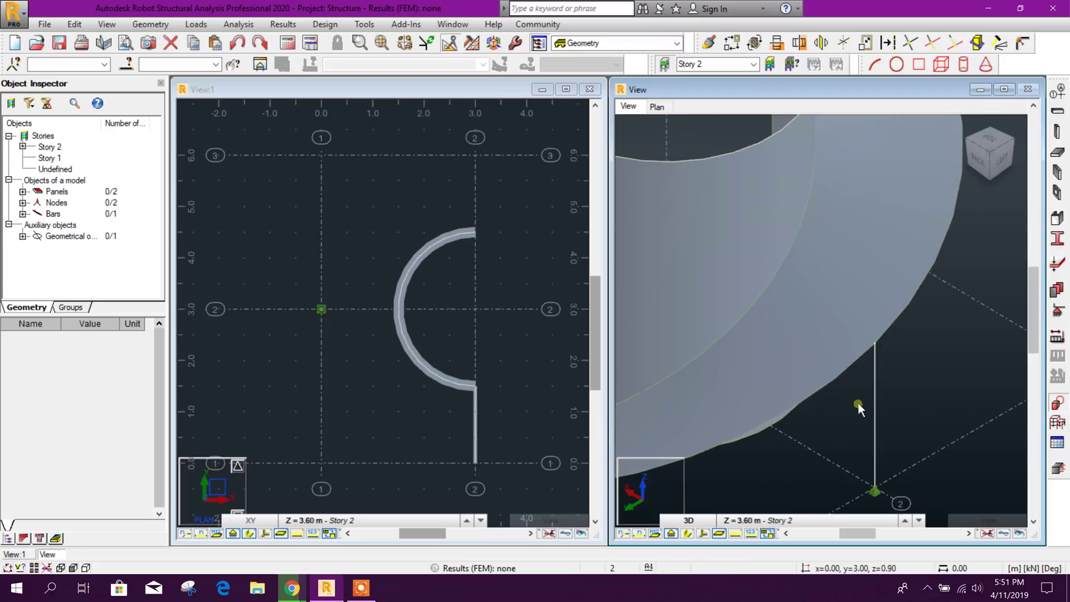
pyautogui.scroll(-1, 885, 383)
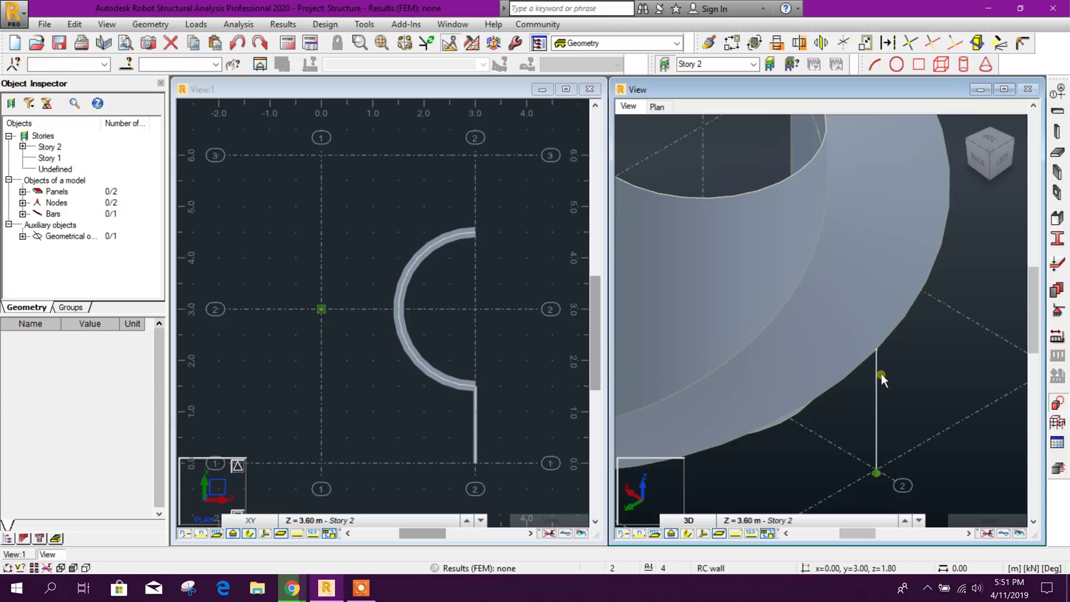
pyautogui.scroll(1, 885, 380)
pyautogui.scroll(-1, 886, 378)
pyautogui.scroll(-1, 887, 374)
pyautogui.scroll(2, 887, 374)
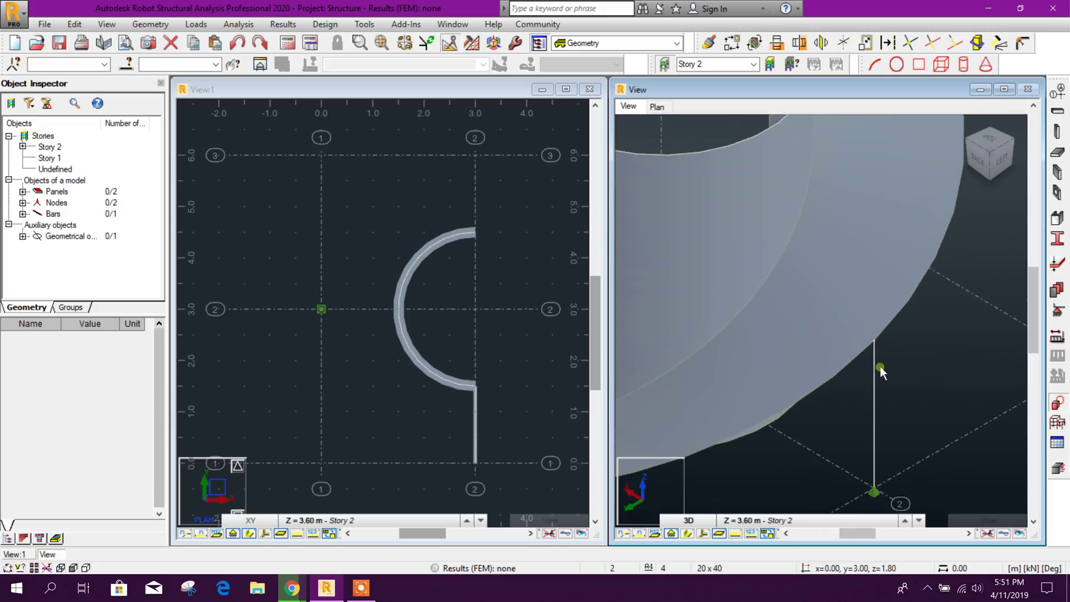
pyautogui.scroll(-1, 879, 372)
pyautogui.scroll(2, 881, 372)
pyautogui.scroll(1, 878, 358)
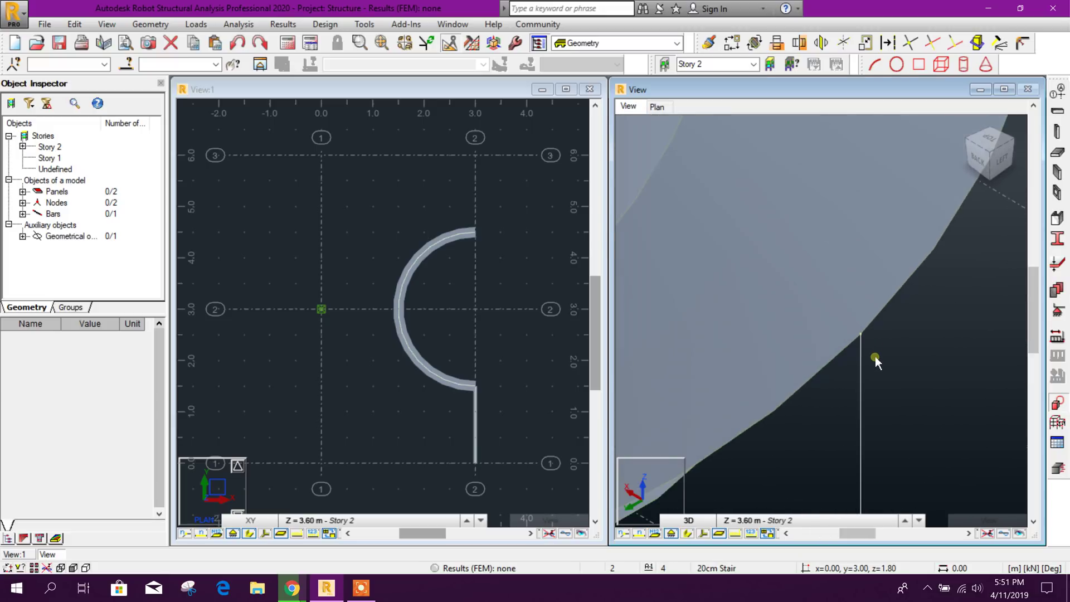
pyautogui.scroll(-1, 876, 361)
pyautogui.scroll(-1, 874, 358)
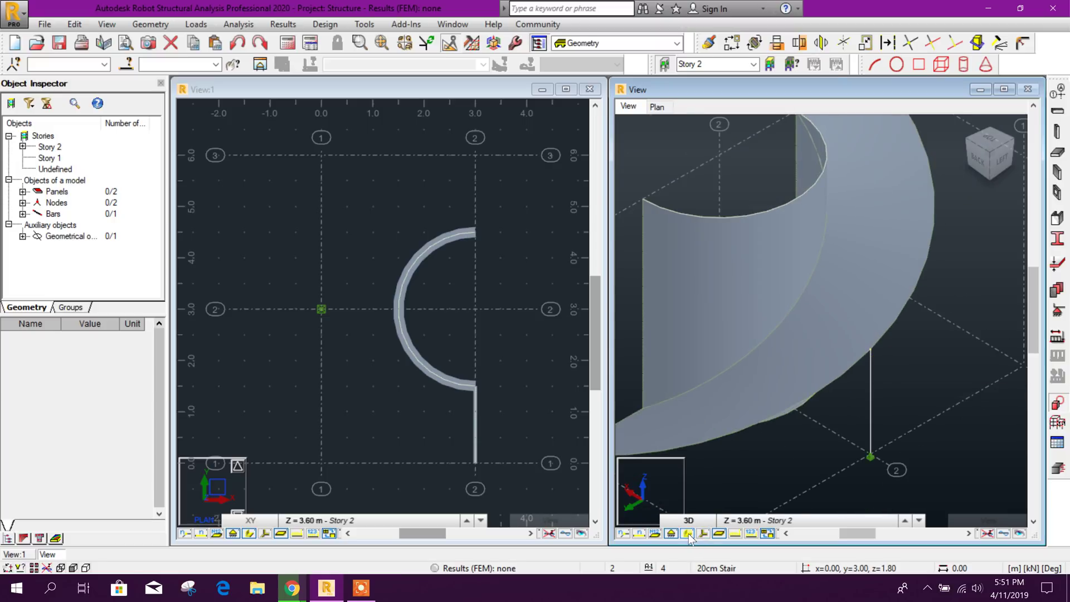
pyautogui.rightClick(937, 332)
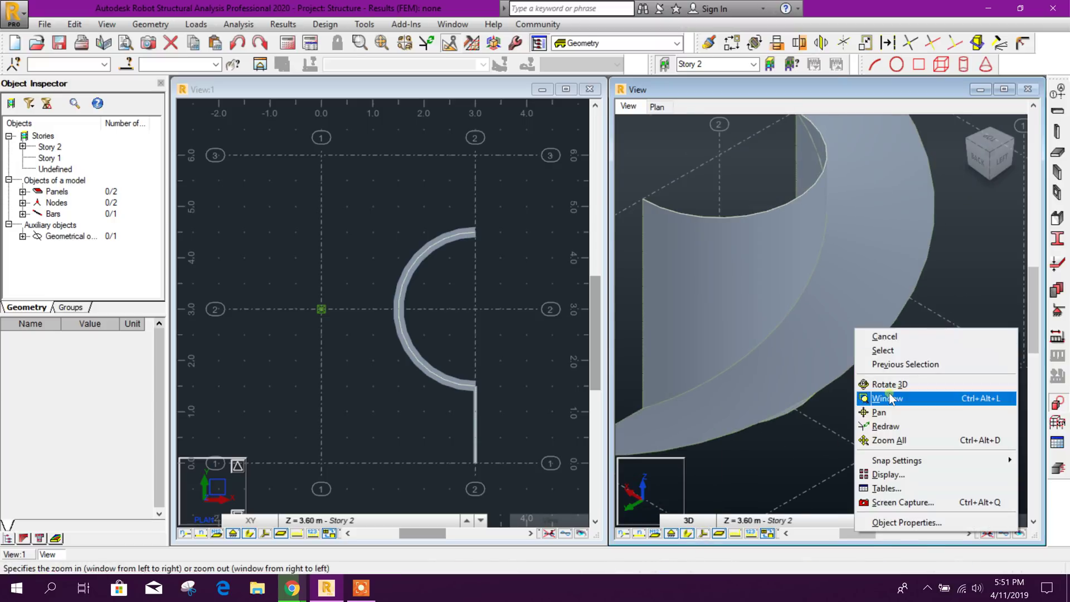
# Turn on Panel thickness in the Panels / FE display, then maximize the 3D view
pyautogui.click(888, 475)
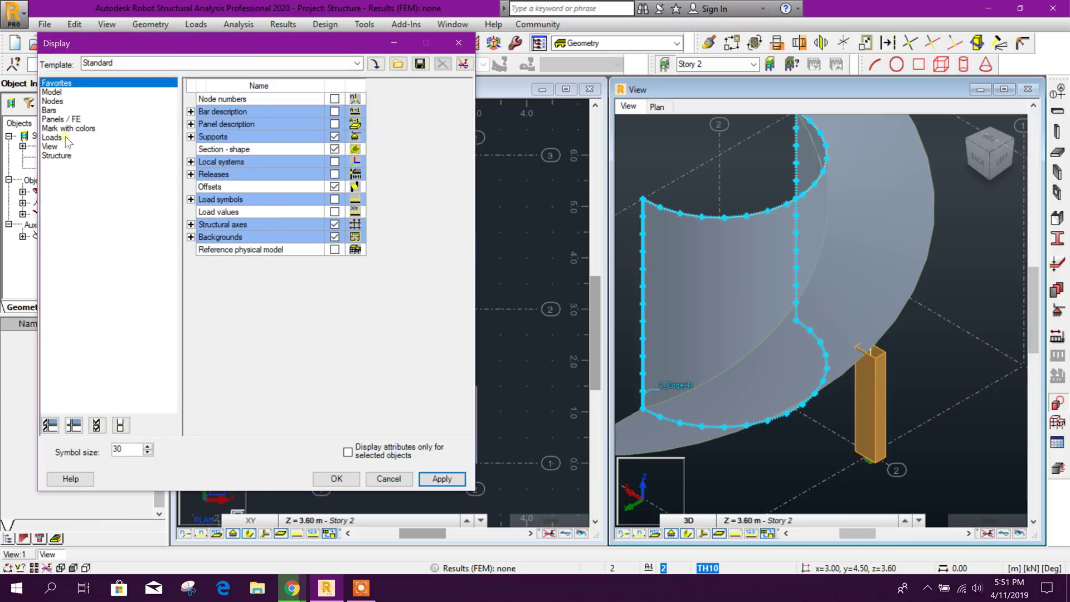
pyautogui.click(56, 119)
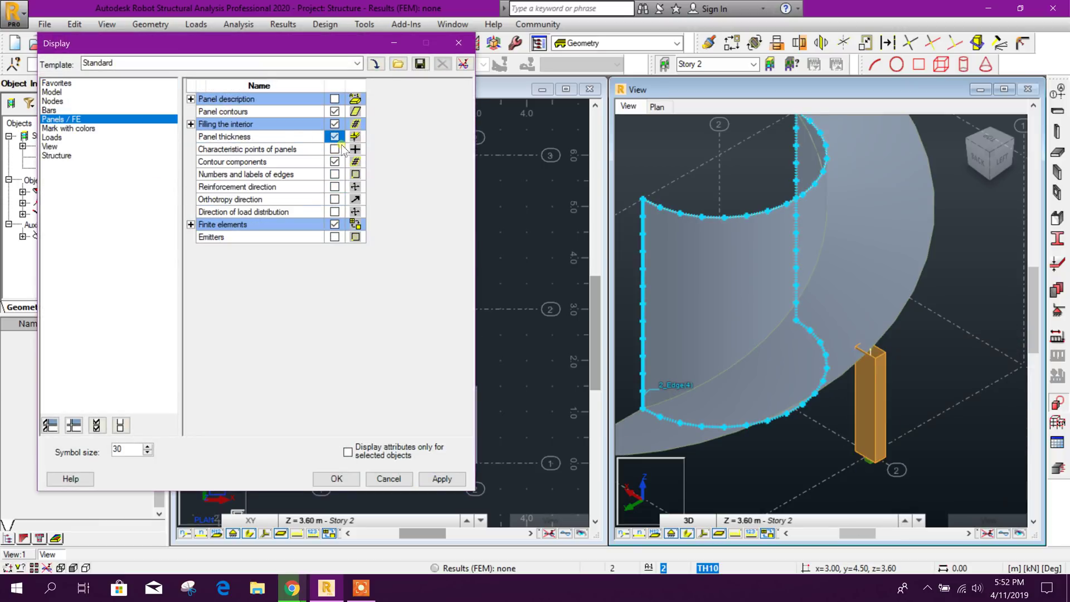
pyautogui.click(441, 479)
pyautogui.click(337, 479)
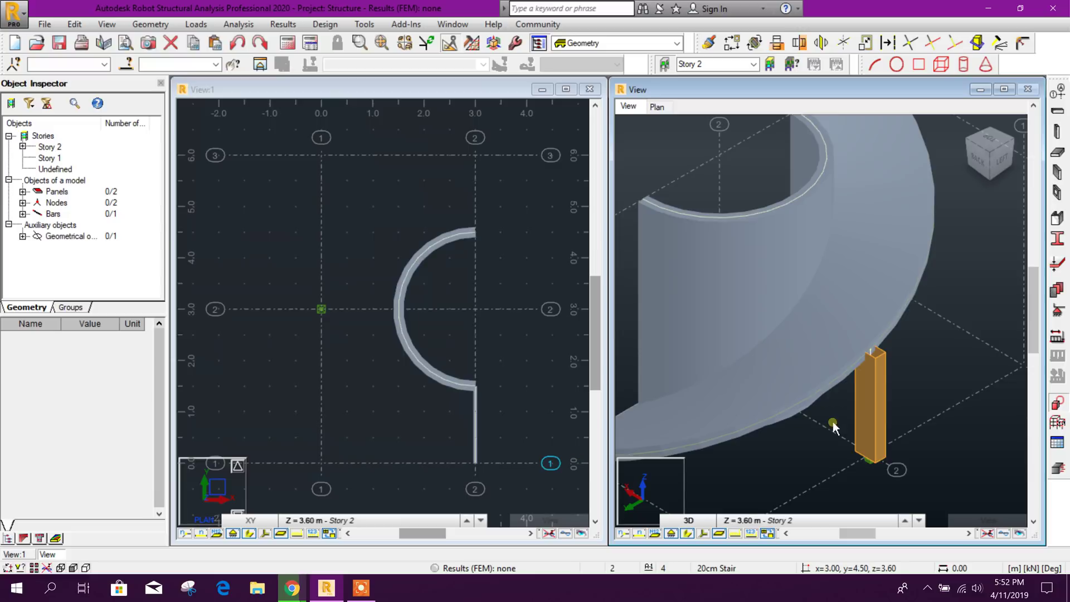
pyautogui.keyDown('shift'); pyautogui.moveTo(853, 415); pyautogui.dragTo(913, 397, button='middle'); pyautogui.keyUp('shift')
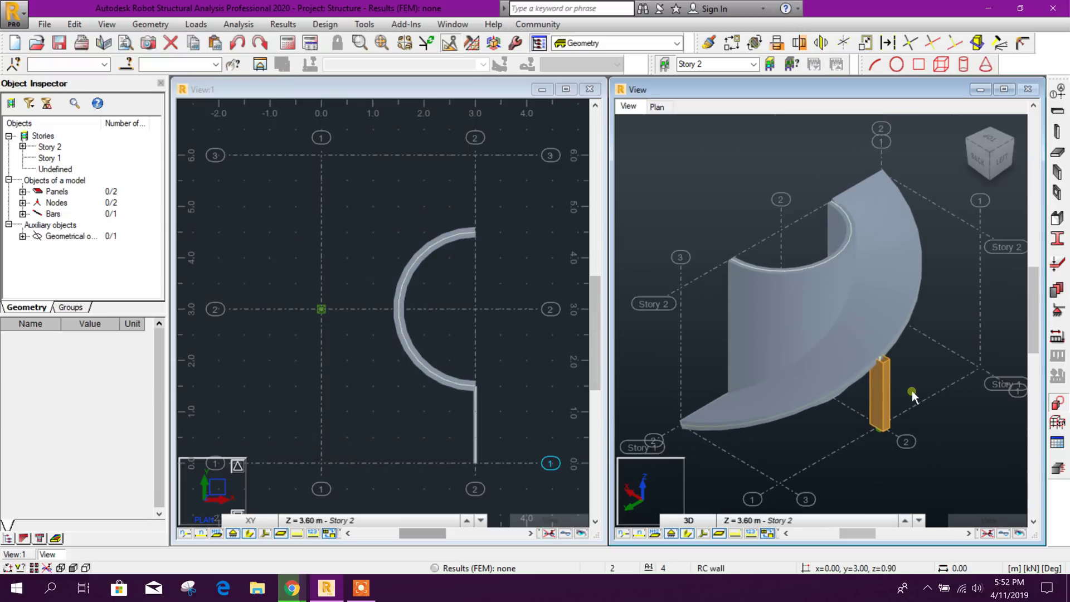
pyautogui.scroll(2, 812, 335)
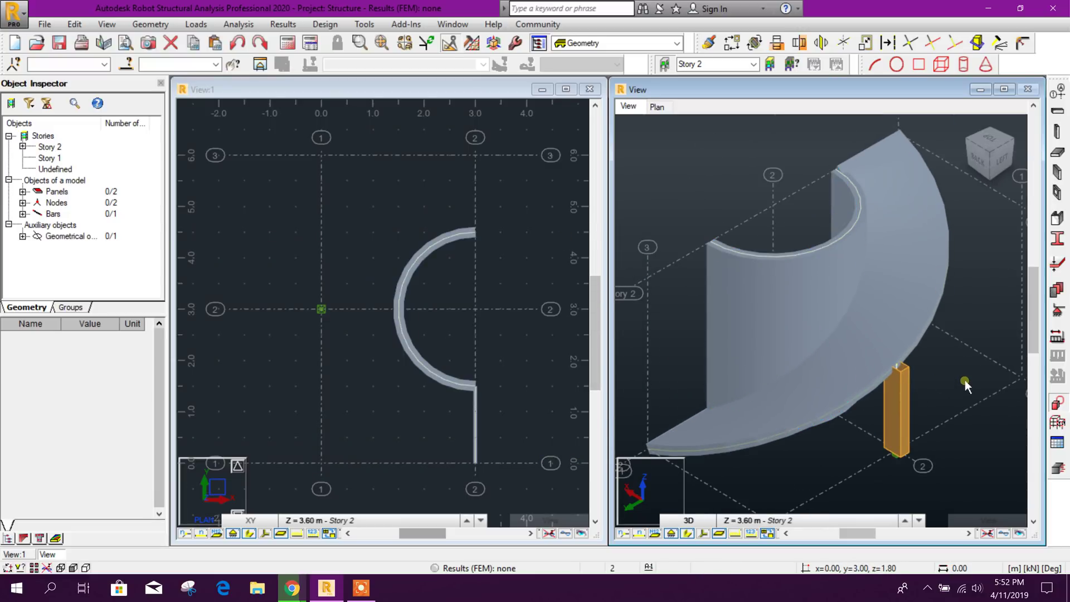
pyautogui.click(1003, 89)
# Colour bars by section and panels by thickness, with a colour legend
pyautogui.keyDown('shift'); pyautogui.moveTo(633, 256); pyautogui.dragTo(783, 293, button='middle'); pyautogui.keyUp('shift')
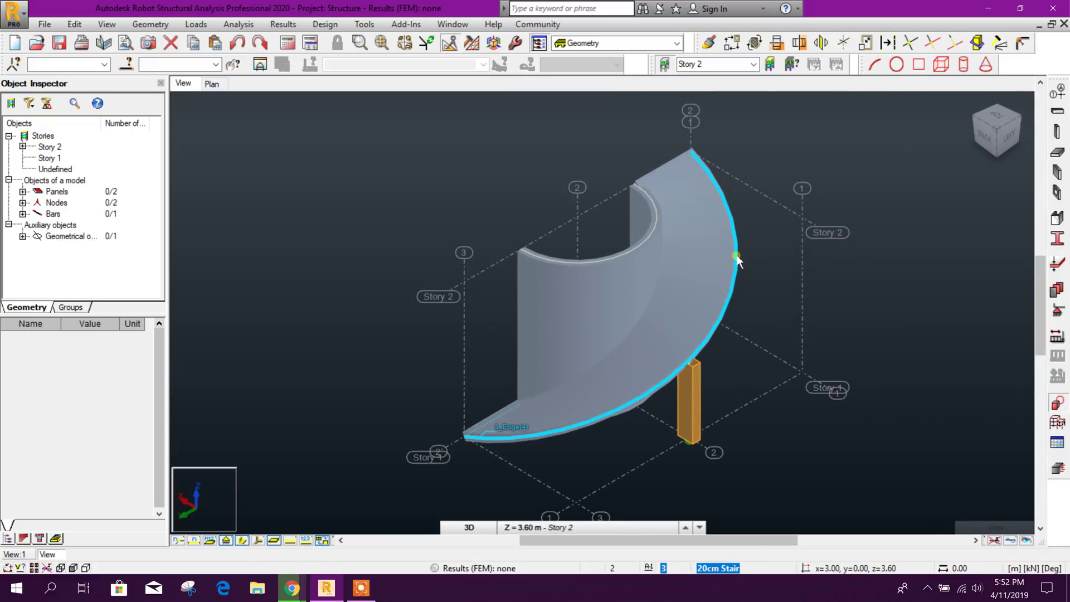
pyautogui.rightClick(823, 157)
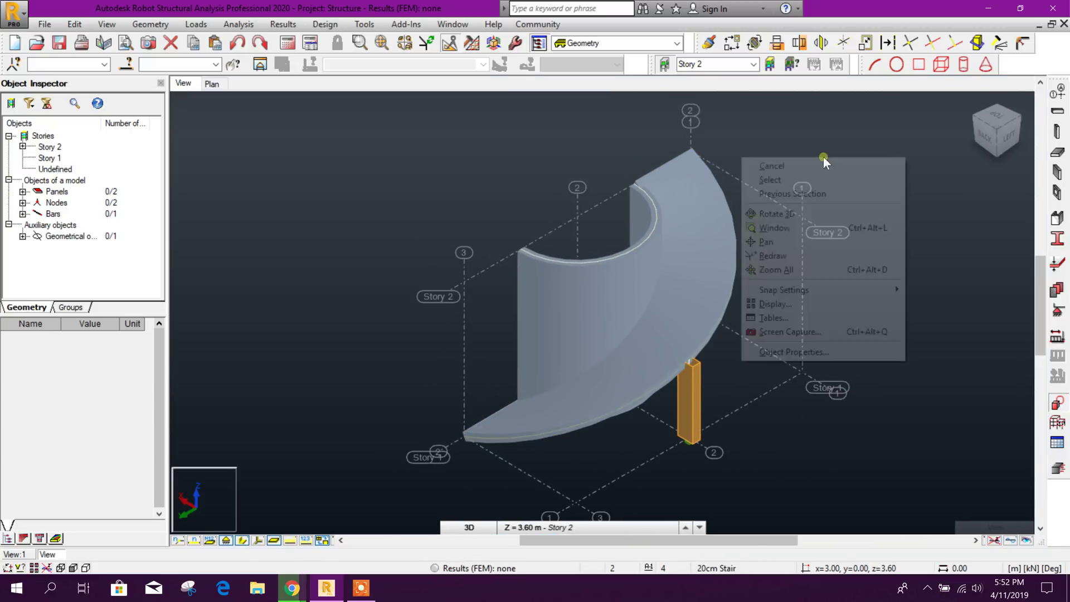
pyautogui.click(774, 311)
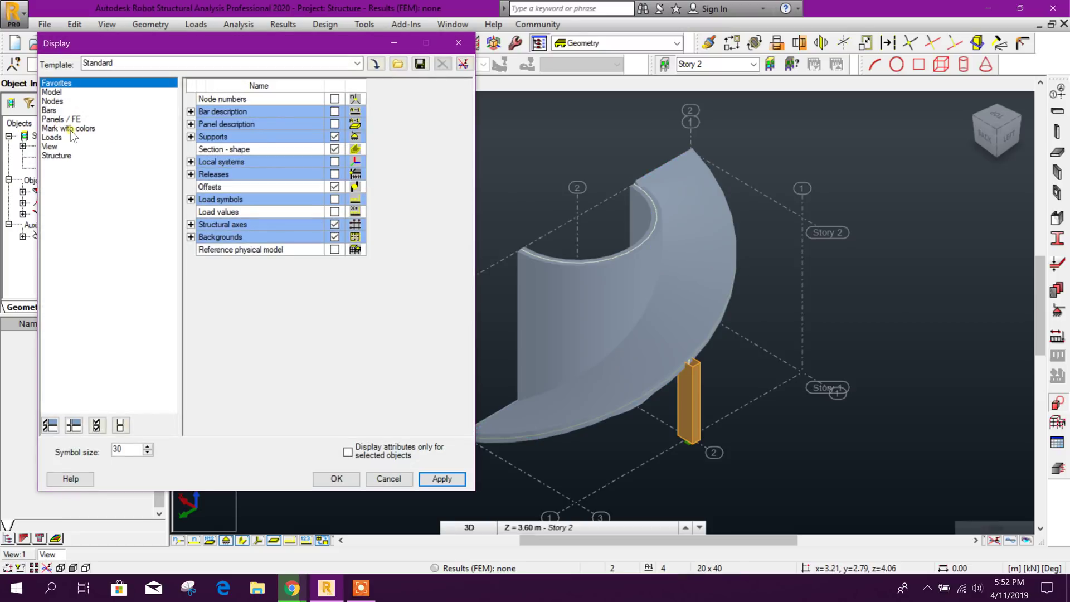
pyautogui.click(70, 129)
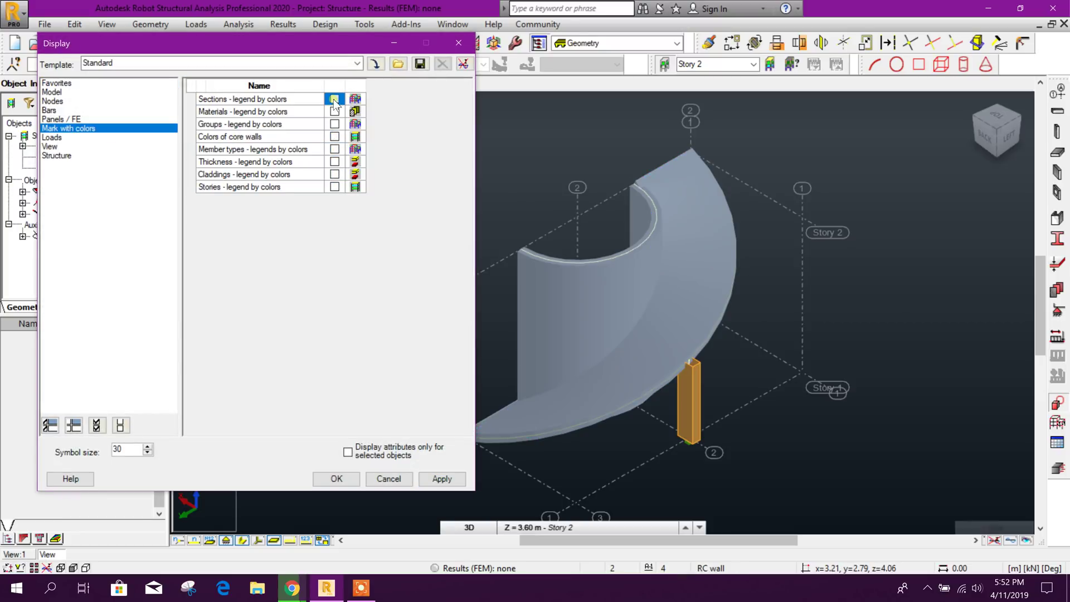
pyautogui.click(449, 481)
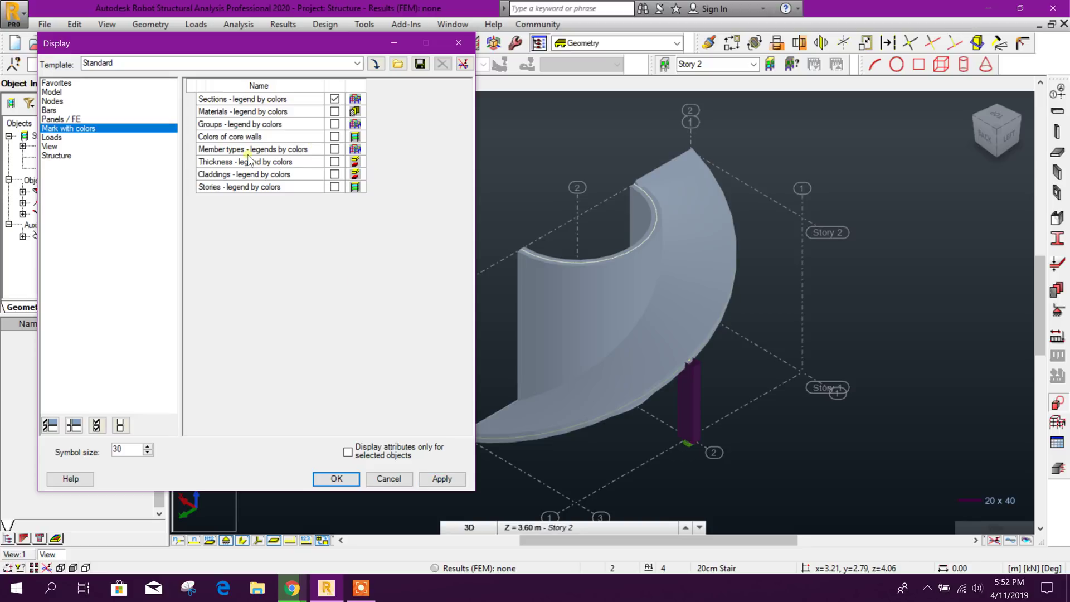
pyautogui.click(442, 478)
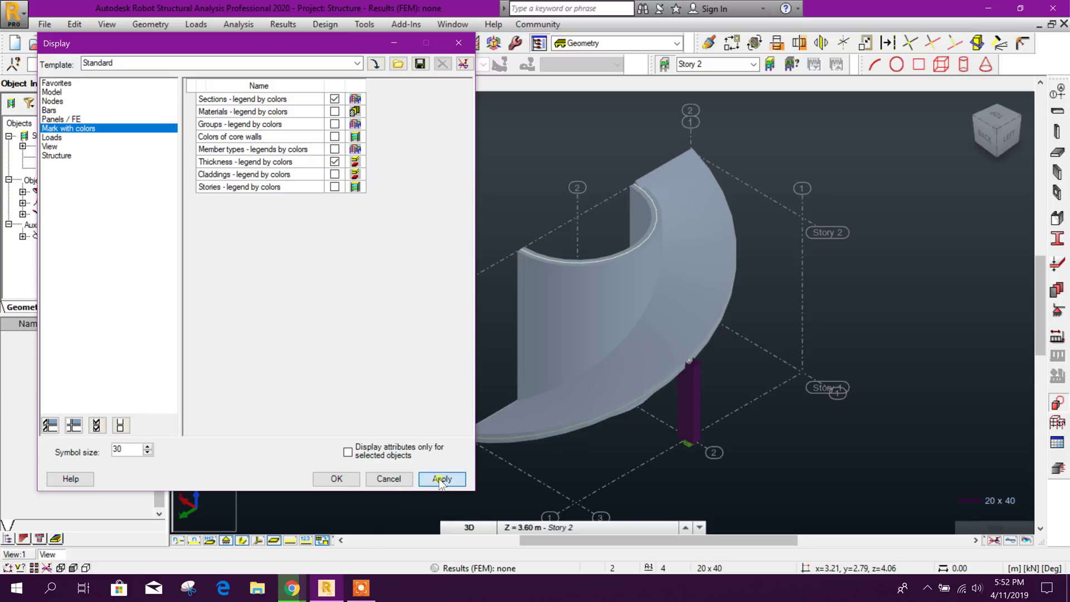
pyautogui.click(337, 483)
pyautogui.scroll(2, 706, 393)
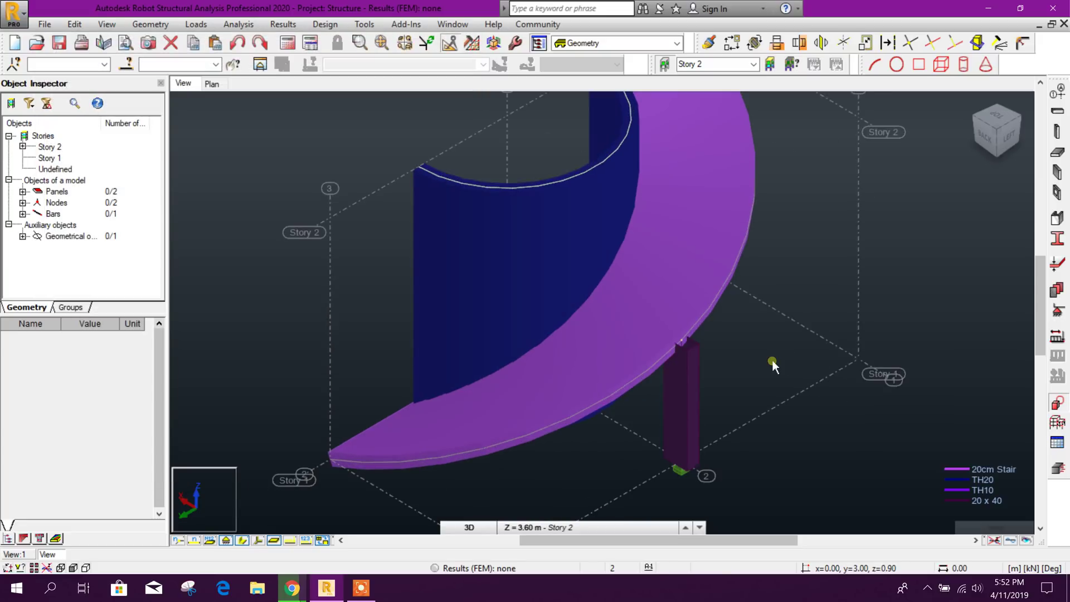
pyautogui.scroll(-2, 769, 373)
pyautogui.scroll(2, 775, 452)
pyautogui.scroll(-1, 764, 432)
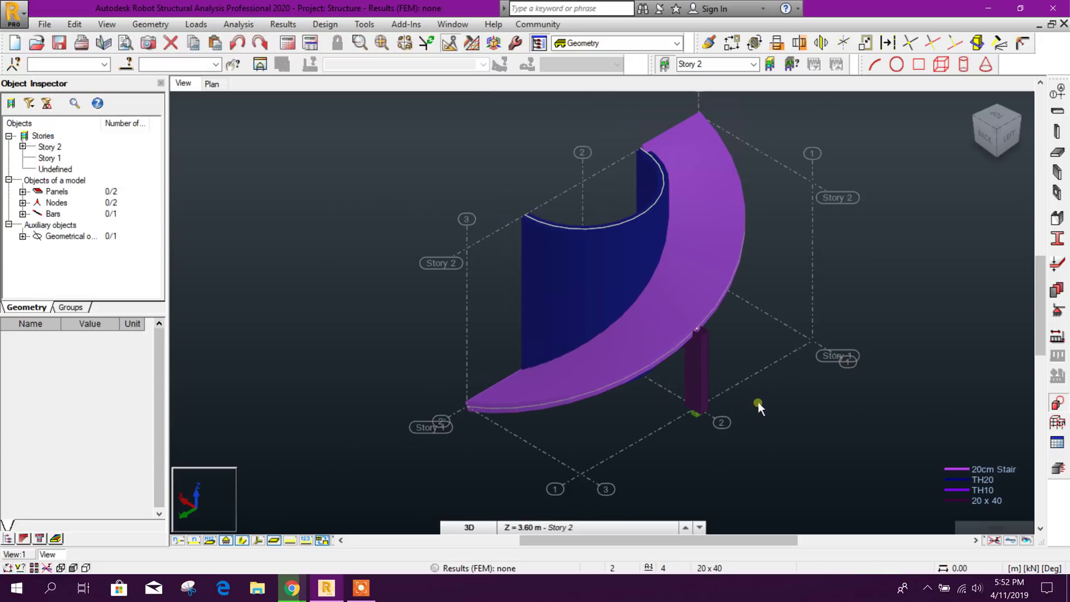
pyautogui.scroll(2, 724, 396)
pyautogui.scroll(-1, 722, 372)
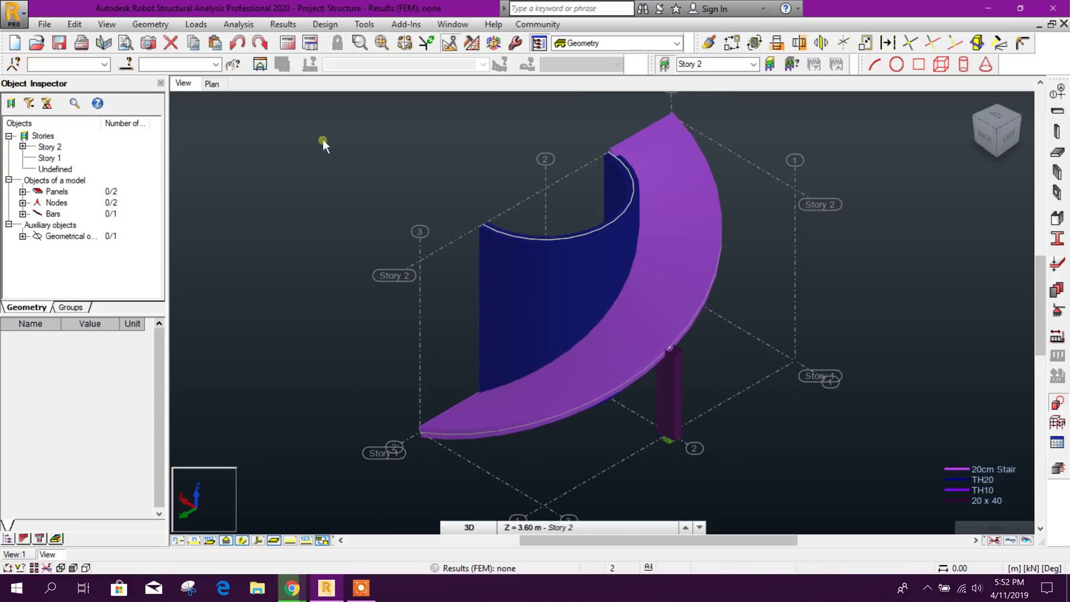
# Switch the Preferences desktop colour set to the light BASIA scheme
pyautogui.click(365, 23)
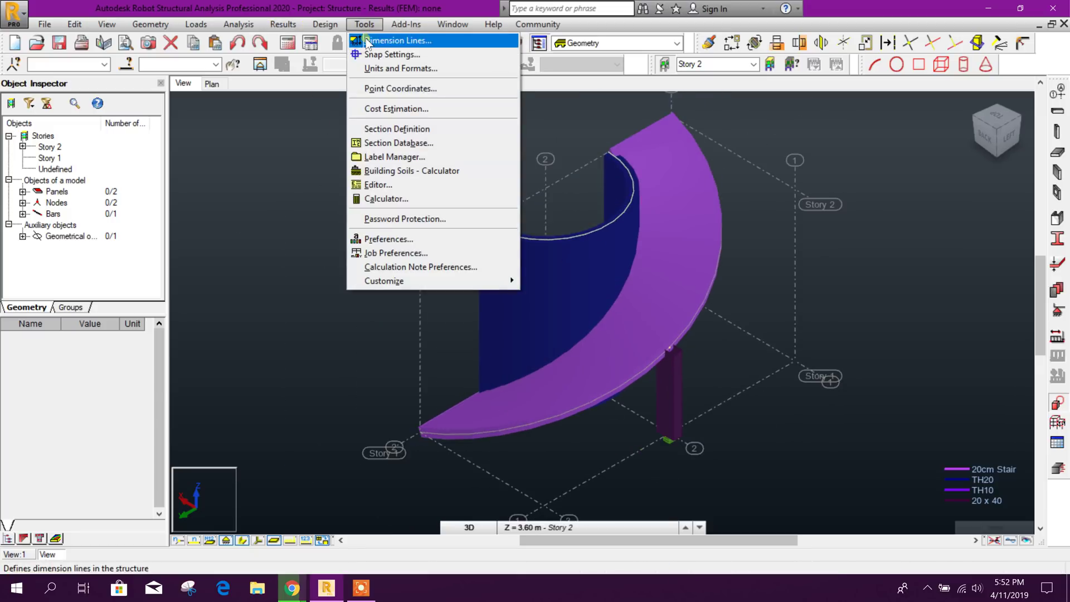
pyautogui.click(411, 242)
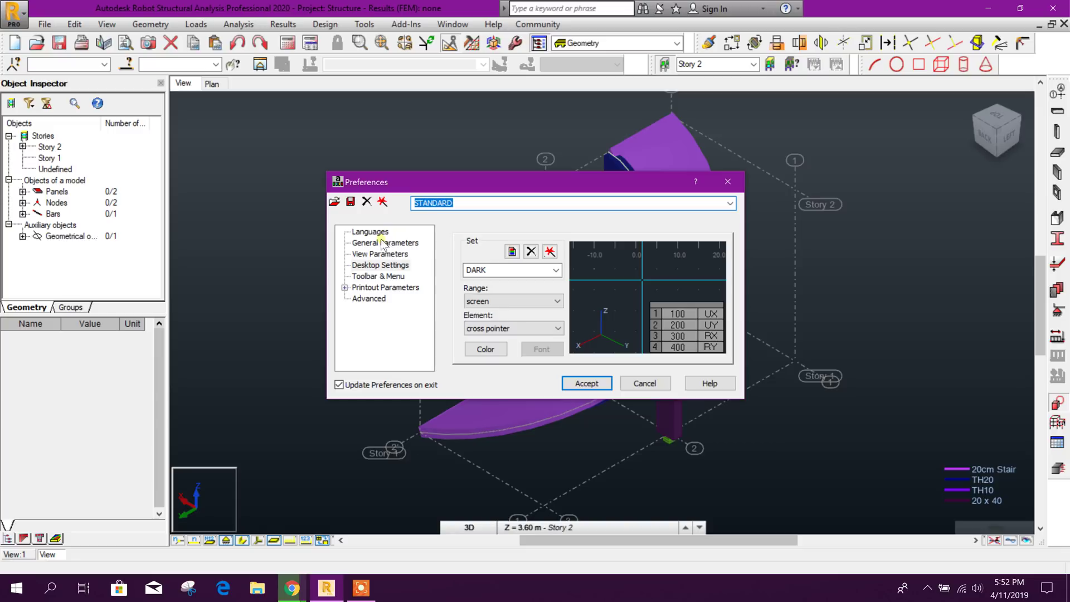
pyautogui.click(397, 265)
pyautogui.click(555, 270)
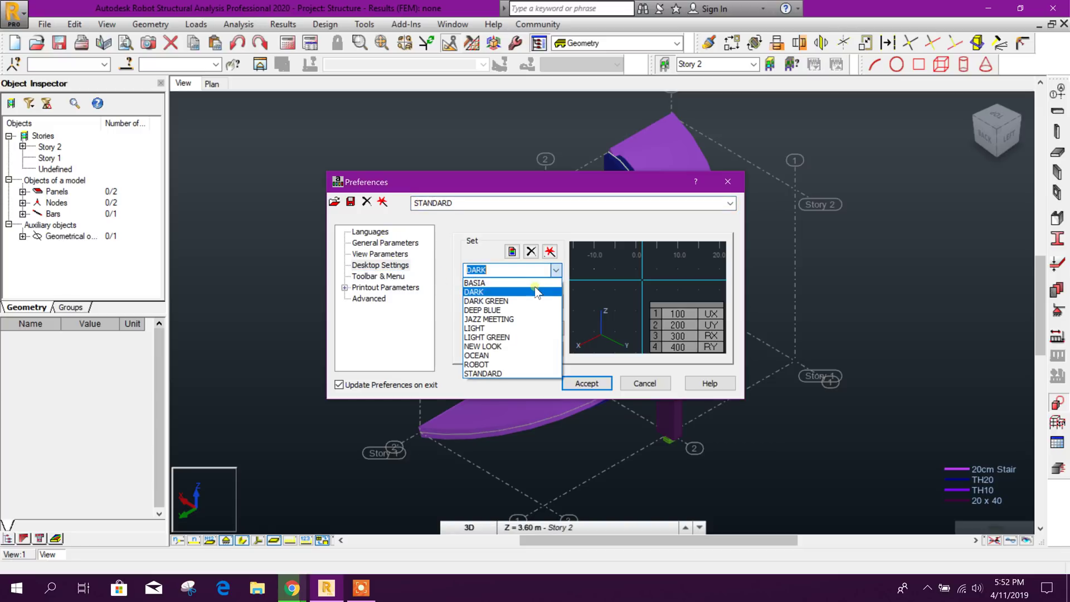
pyautogui.click(491, 284)
pyautogui.click(589, 383)
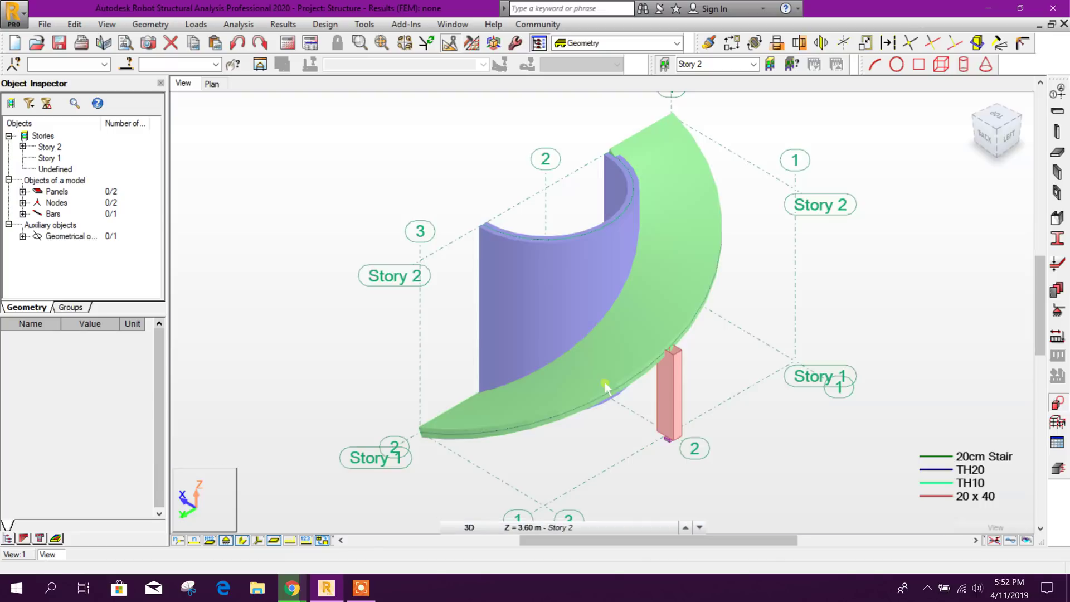
pyautogui.moveTo(767, 458)
pyautogui.keyDown('shift'); pyautogui.mouseDown(button='middle')
pyautogui.moveTo(578, 389)
pyautogui.moveTo(742, 464)
pyautogui.mouseUp(button='middle'); pyautogui.keyUp('shift')
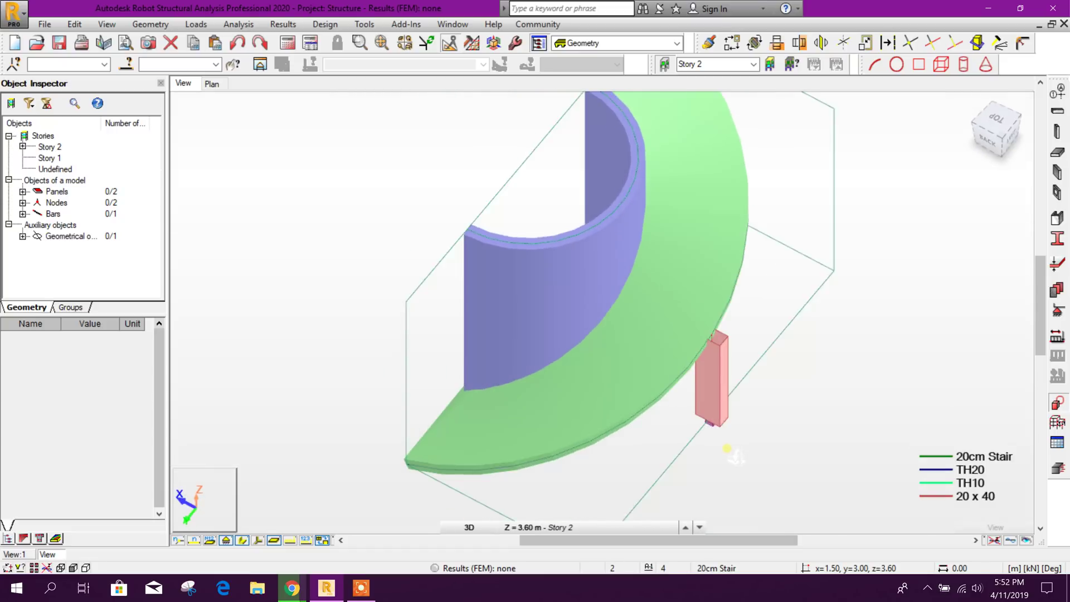
pyautogui.keyDown('shift'); pyautogui.moveTo(744, 464); pyautogui.dragTo(762, 382, button='middle'); pyautogui.keyUp('shift')
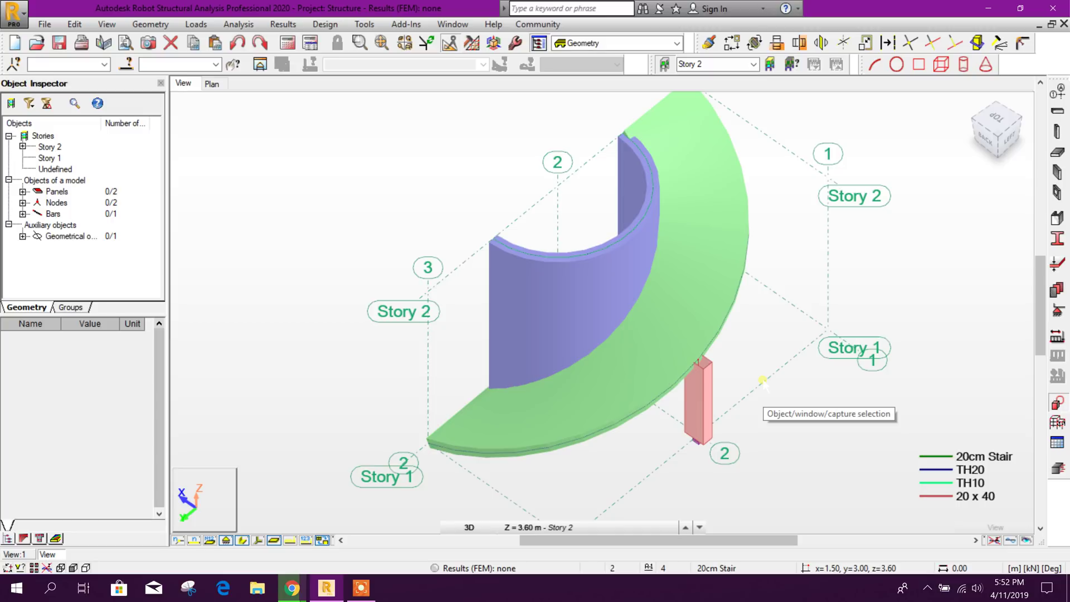
pyautogui.scroll(2, 762, 382)
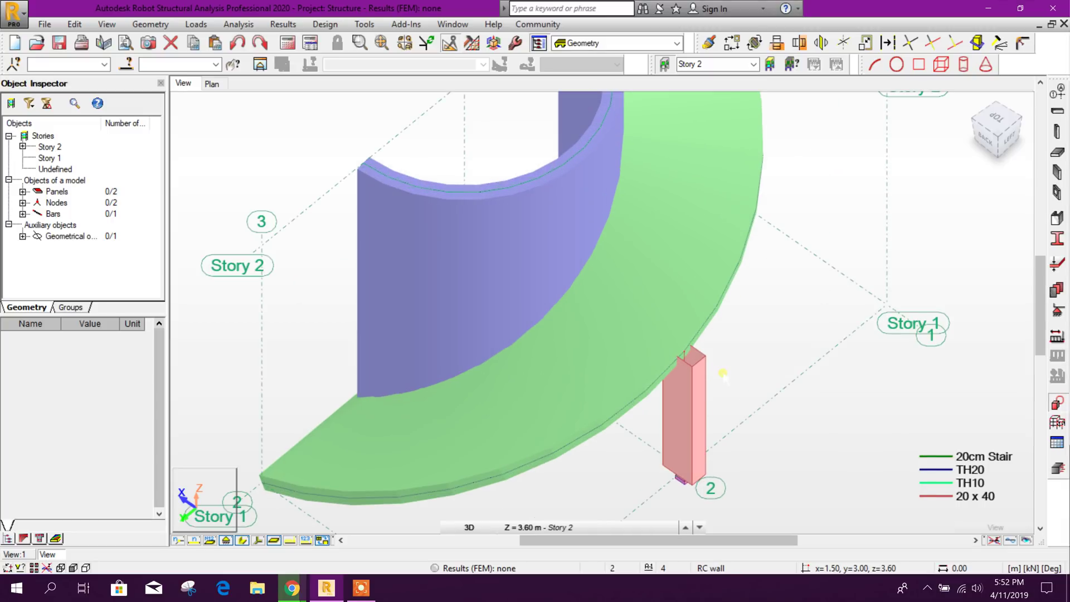